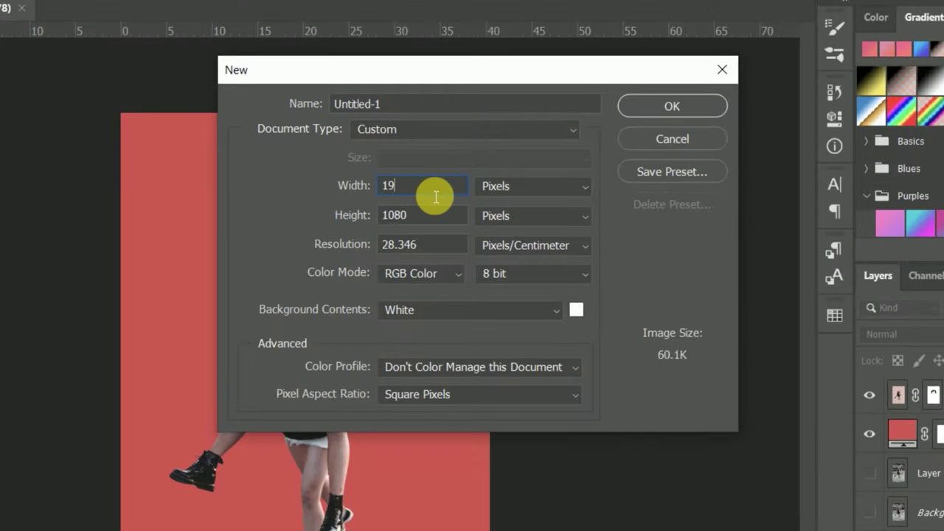
Step: Create the blank white 1000 × 1080 px document Untitled-1 with height set to 1080
text(000)
click(428, 252)
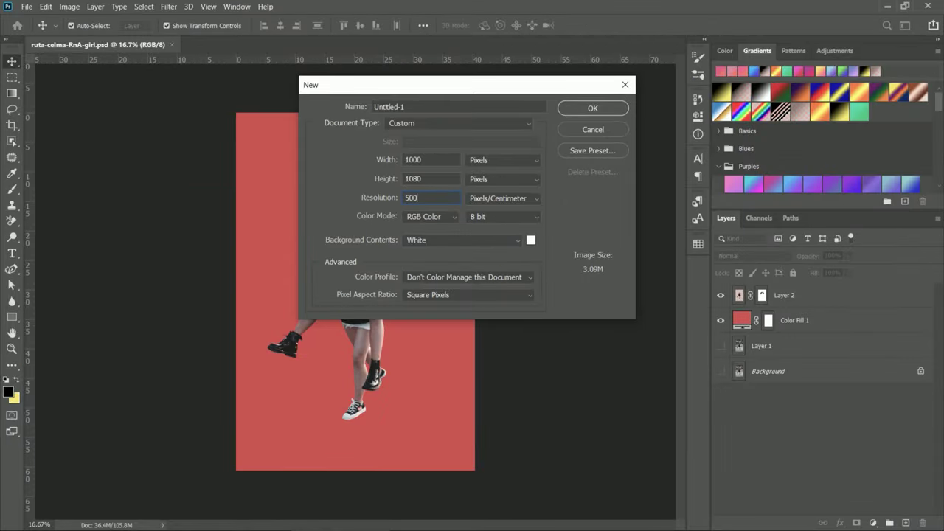
click(672, 105)
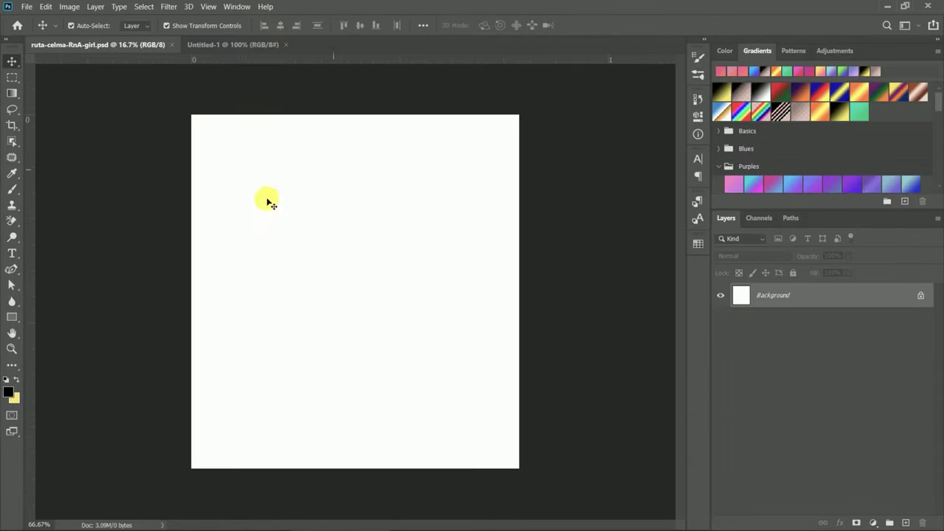
Step: Add a new layer and fill it with a pink-to-coral gradient preset in Radial style
key(ctrl+shift+alt+n)
scroll(797, 162, down, 2)
scroll(767, 158, up, 2)
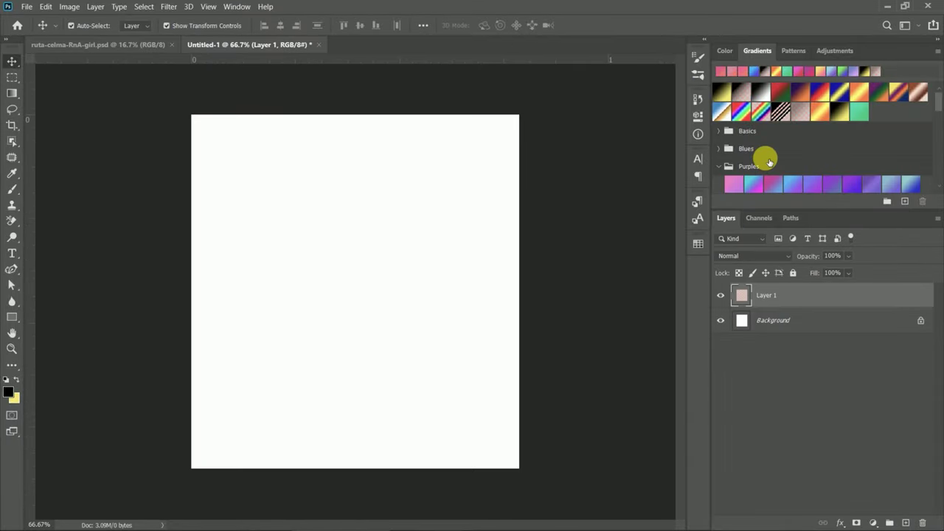
click(739, 74)
double_click(741, 295)
click(154, 107)
click(831, 151)
click(141, 127)
click(140, 141)
click(245, 107)
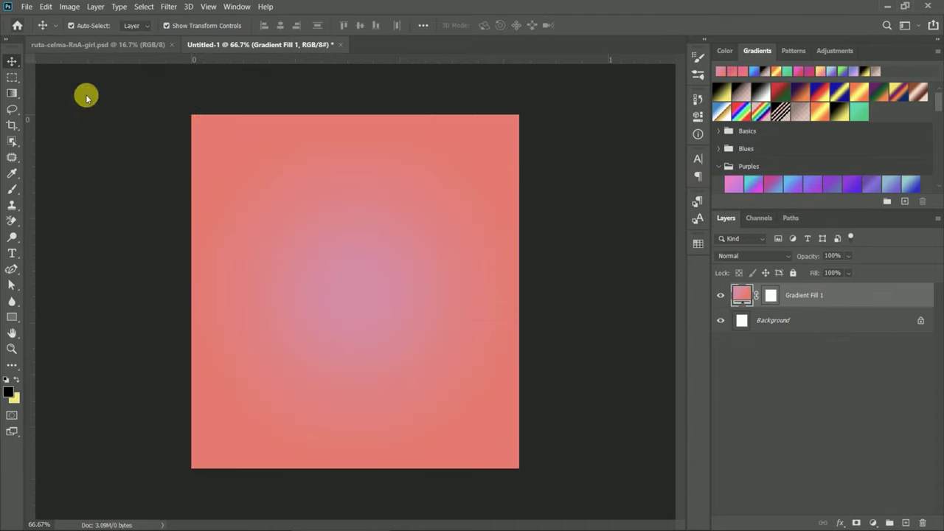
Step: Bring the two-girls cut-out into the poster, scaled to 22.36% and centred
click(77, 44)
mouse_move(354, 354)
mouse_down()
mouse_move(506, 280)
mouse_move(354, 288)
mouse_move(362, 295)
mouse_up()
drag(310, 225, 297, 206)
click(588, 25)
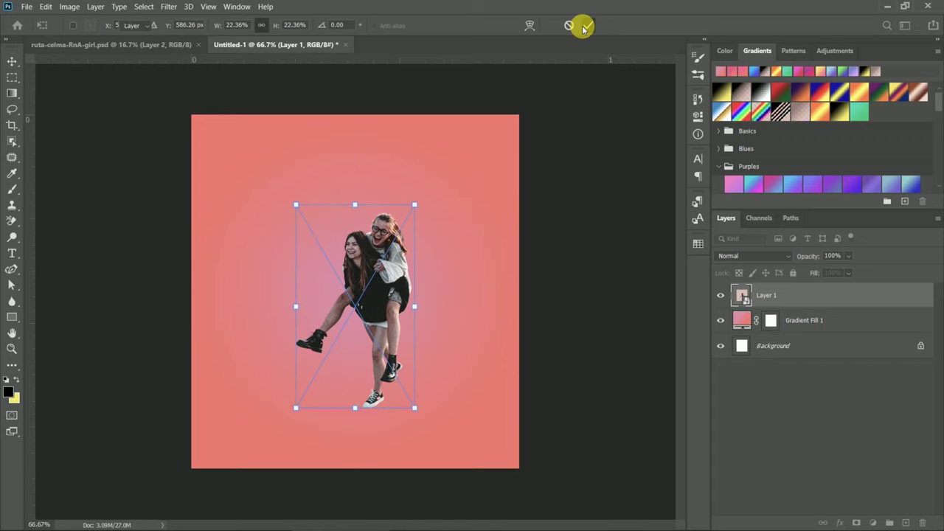
Step: Paint a soft brush dab on a new layer and transform it into a ground shadow under the planted foot
click(906, 523)
key(b)
click(380, 408)
key(v)
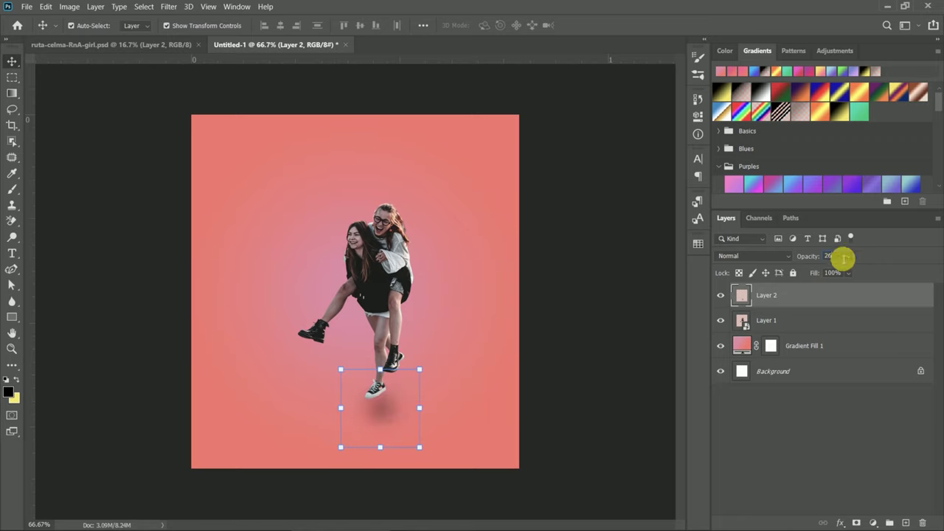
key(ctrl+t)
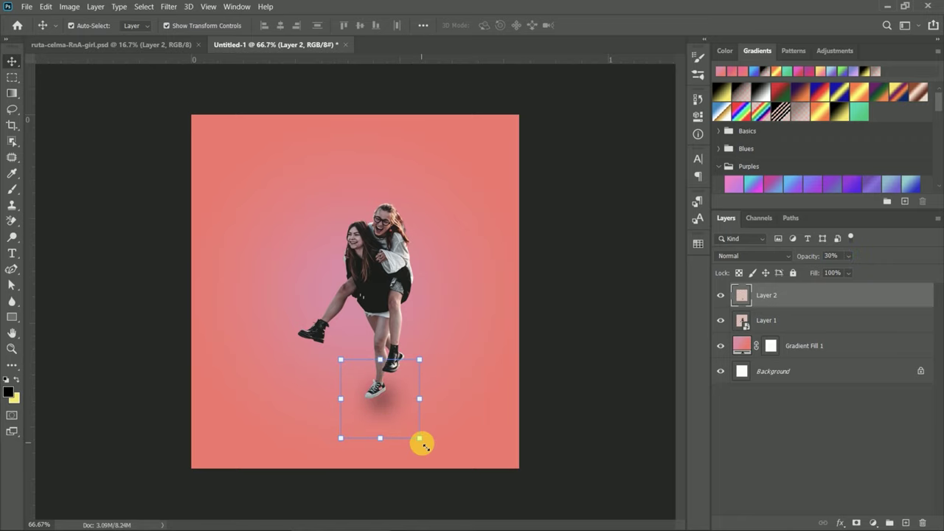
drag(381, 430, 415, 430)
drag(461, 391, 467, 379)
drag(391, 419, 405, 438)
drag(416, 381, 397, 395)
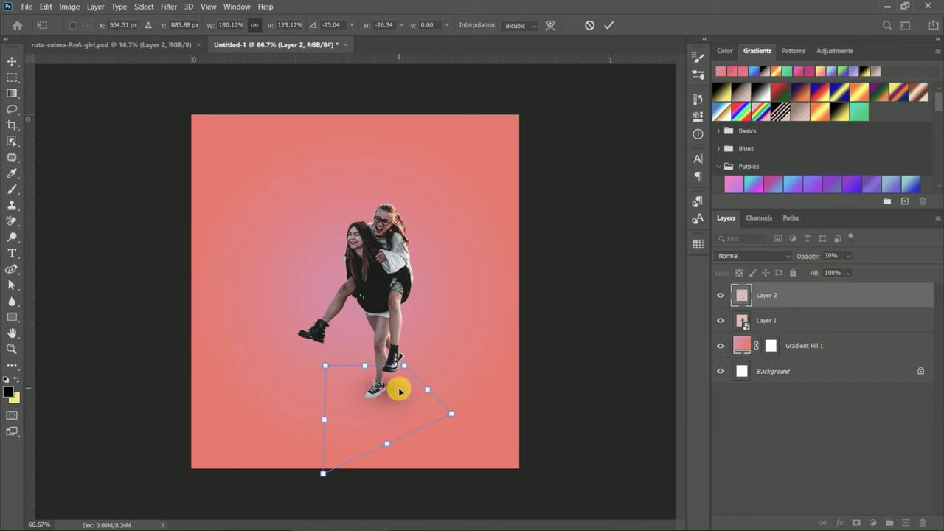
key(Return)
Step: Move the shadow behind the girls and add a smaller copy under the raised foot
drag(766, 295, 748, 332)
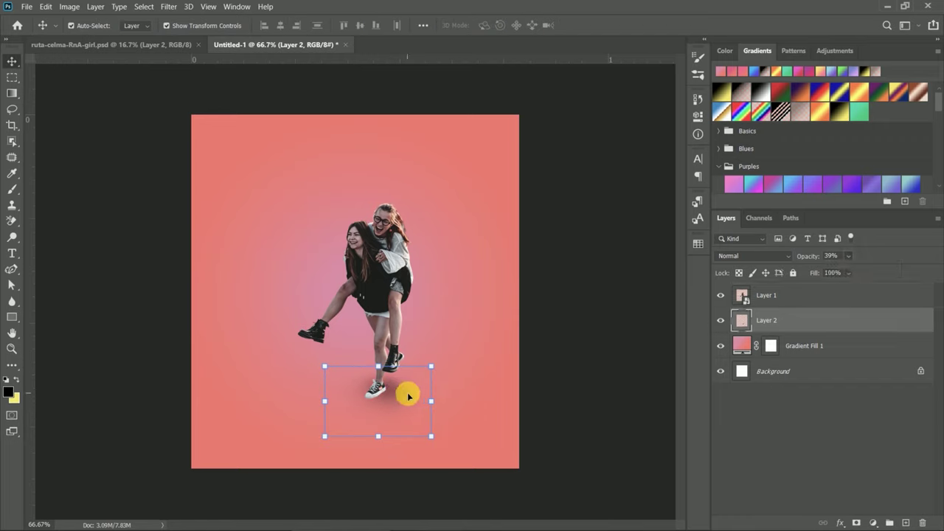
drag(400, 398, 325, 360)
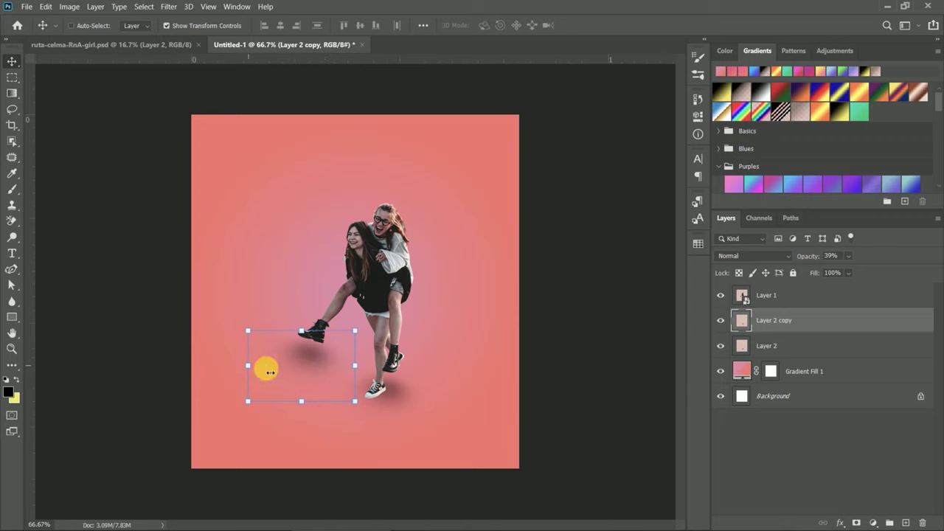
drag(267, 371, 303, 371)
key(Return)
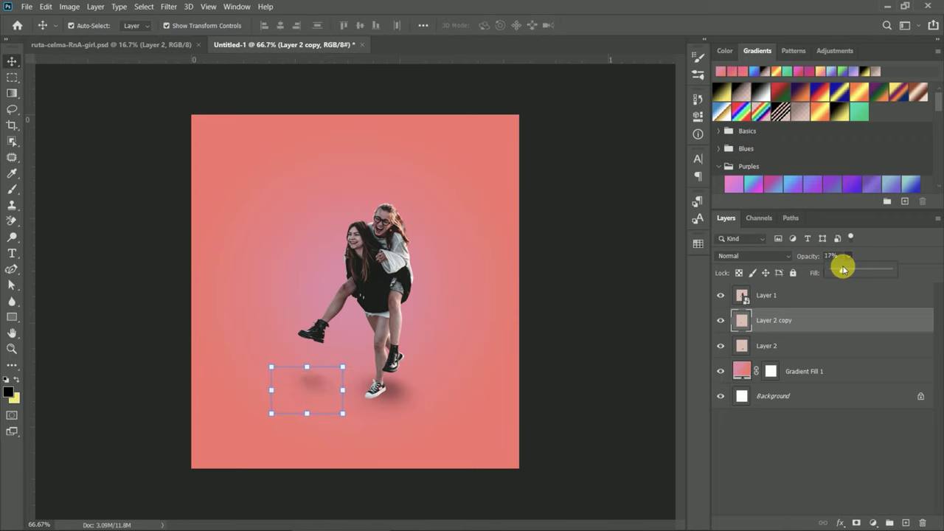
Step: Apply Motion Blur to the main shadow, then rotate and slant it onto the ground
key(alt+bracketleft)
click(169, 7)
mouse_move(221, 137)
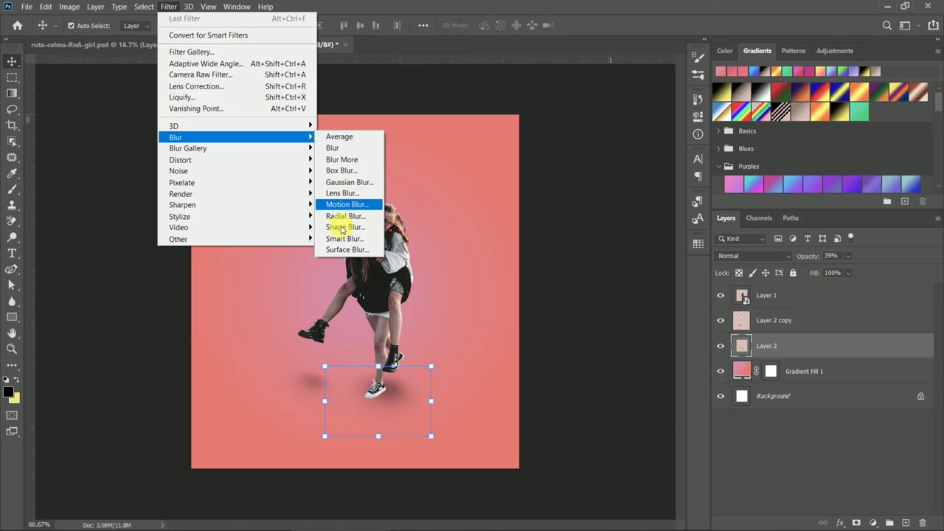
click(347, 205)
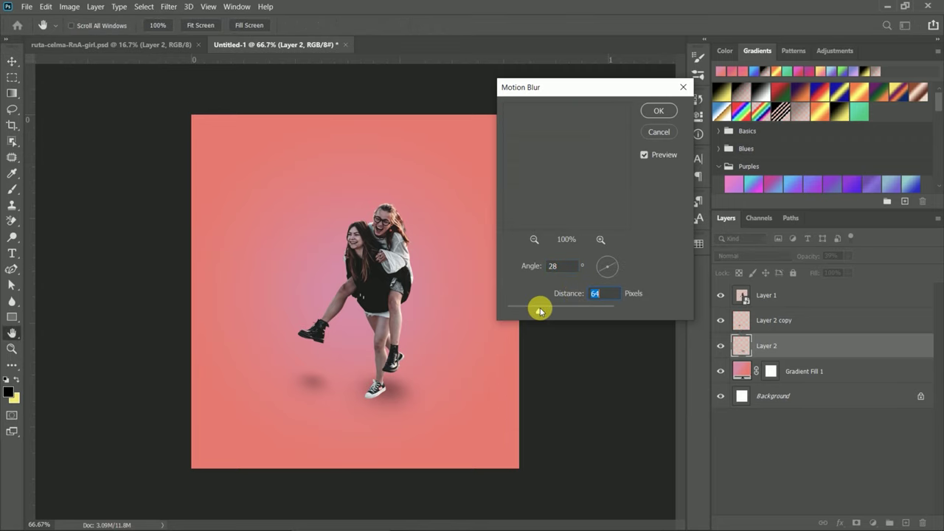
key(Return)
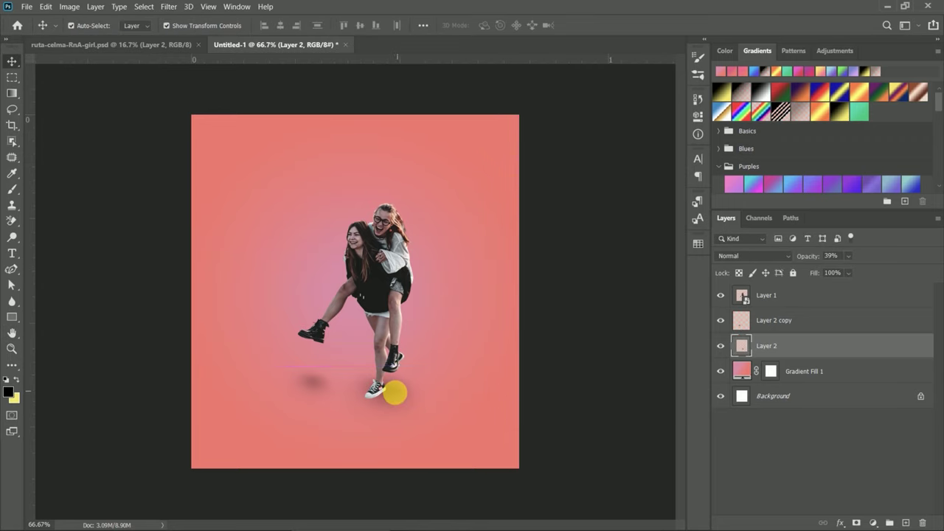
drag(431, 441, 445, 428)
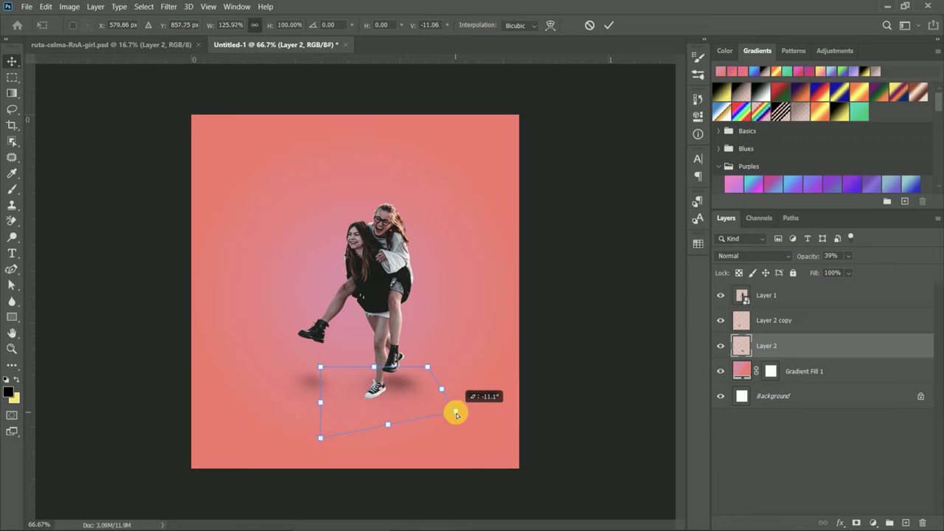
drag(387, 427, 394, 391)
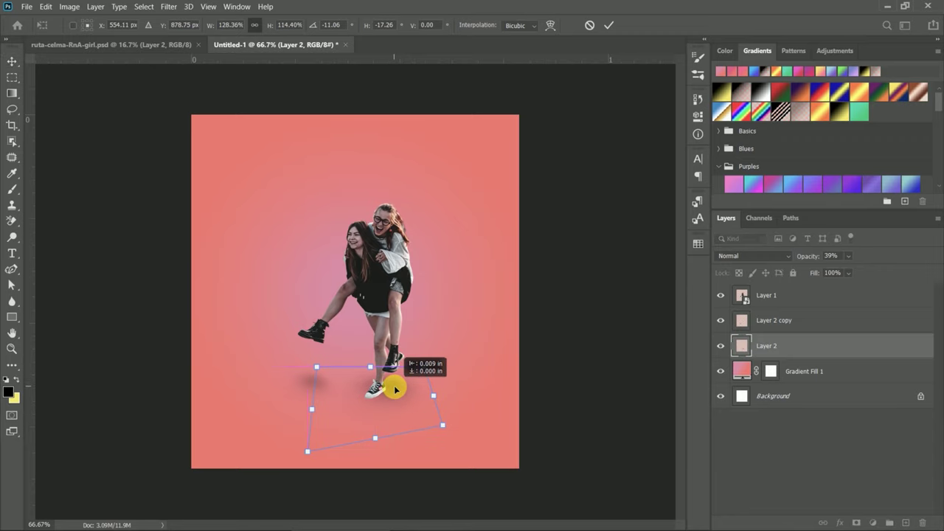
double_click(397, 390)
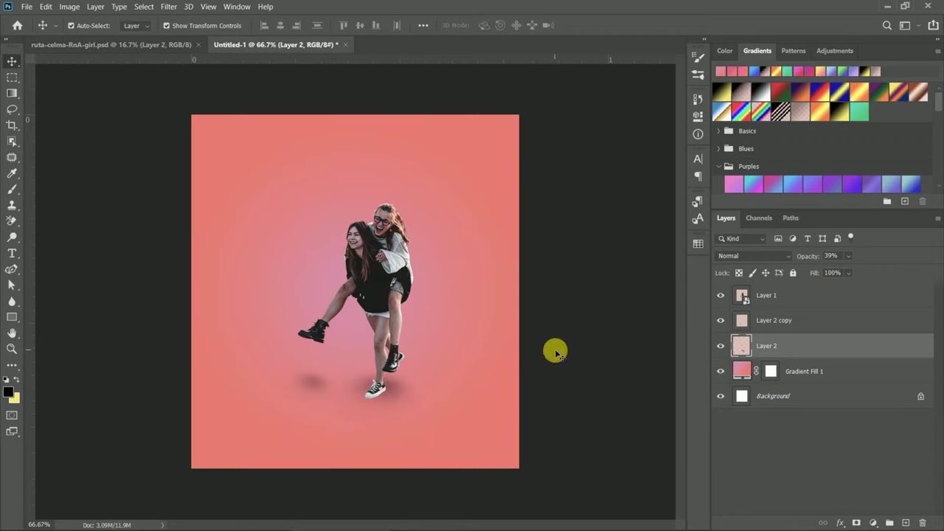
Step: Merge the girls and both shadow layers into one layer named model
shift+click(767, 295)
right_click(779, 297)
click(775, 379)
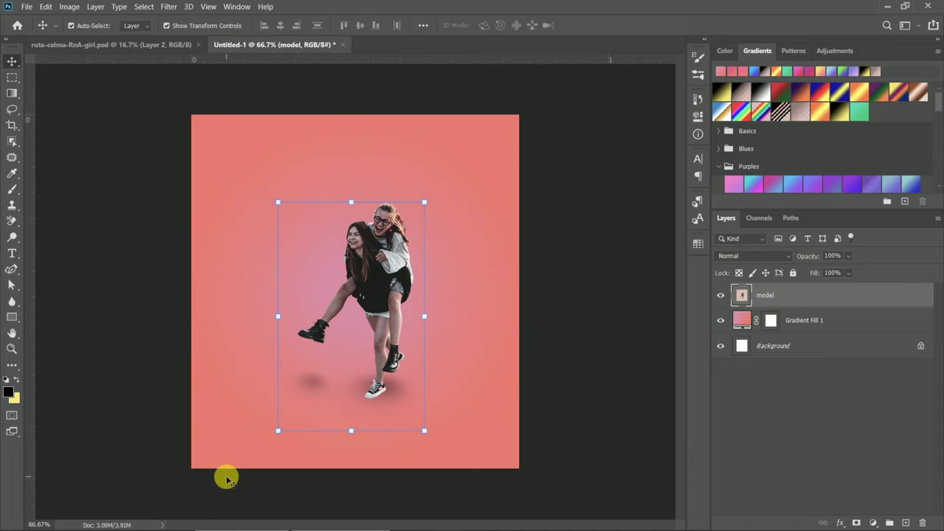
Step: Place the meesho logo file from the Desktop and shrink it to 16.99% in the top-right corner
key(super+e)
double_click(440, 224)
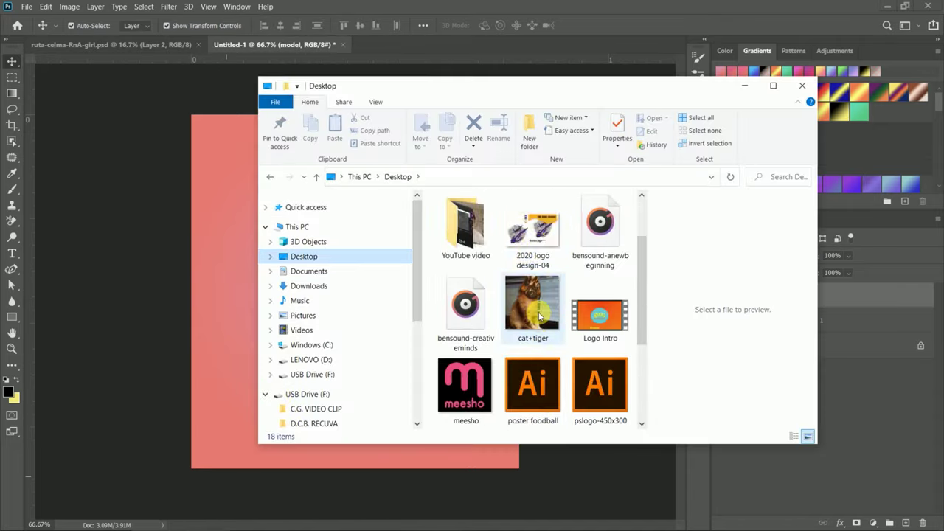
scroll(539, 316, down, 1)
click(465, 302)
drag(464, 303, 331, 197)
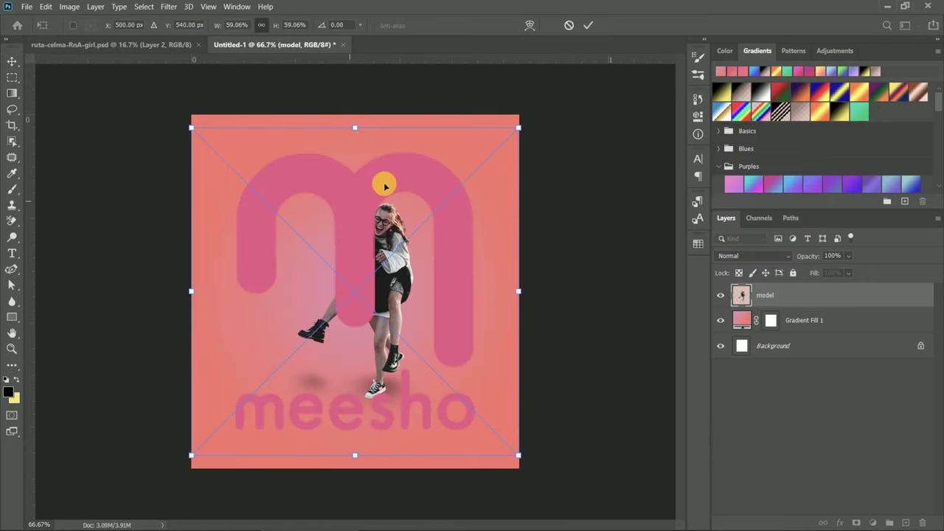
drag(428, 195, 464, 165)
mouse_move(556, 104)
mouse_down()
mouse_move(317, 339)
mouse_move(470, 153)
mouse_up()
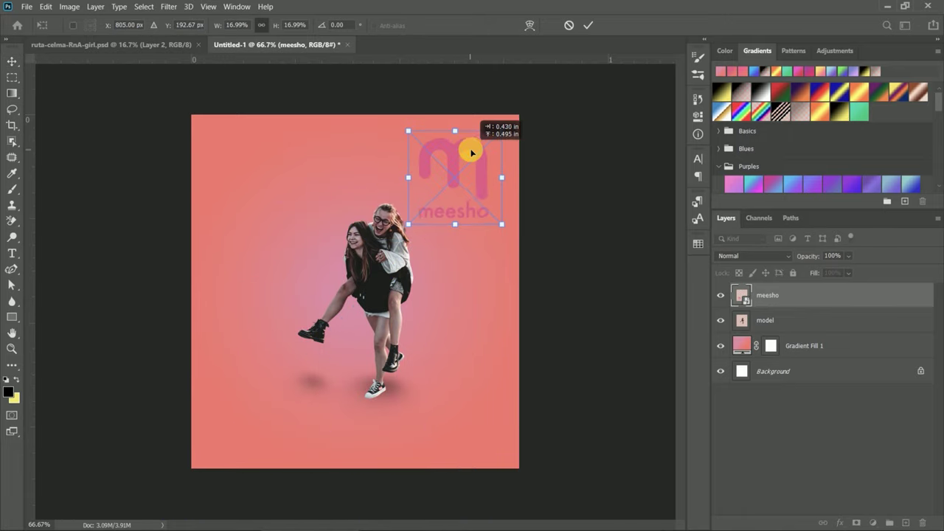
Step: Add margin guides on the left, right, top and bottom, nudging the logo into place
drag(199, 146, 204, 140)
drag(29, 129, 509, 109)
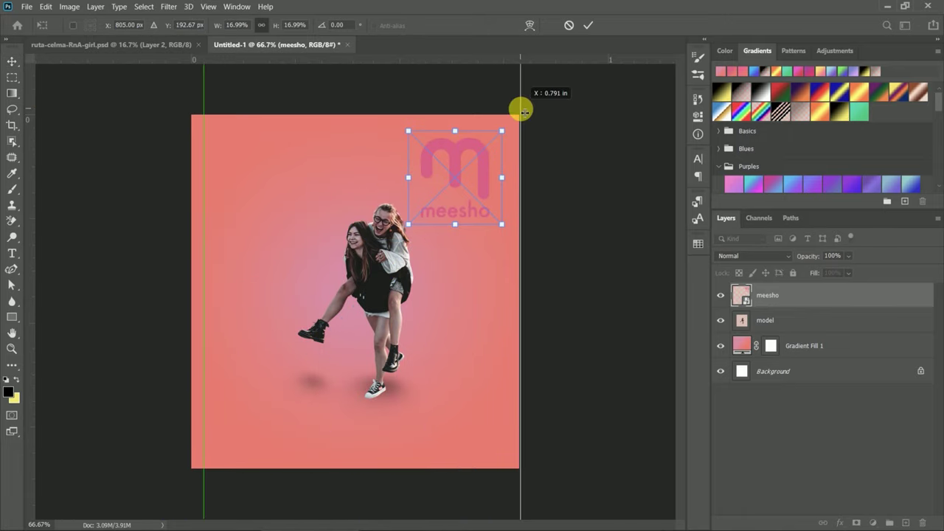
drag(479, 168, 468, 174)
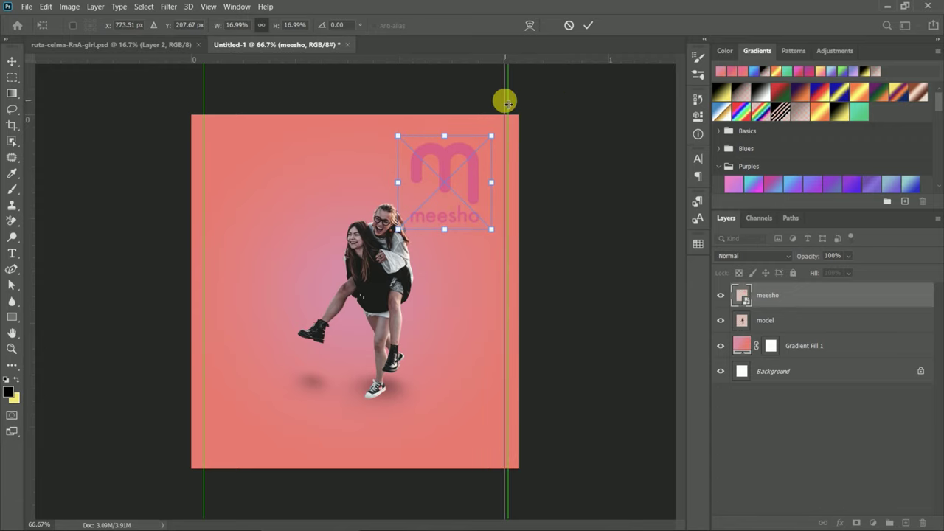
drag(275, 60, 249, 455)
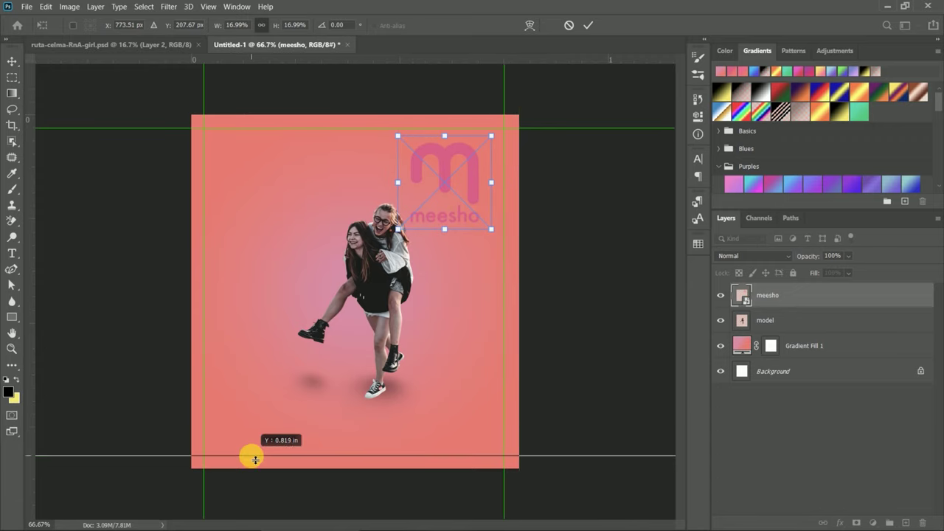
drag(482, 158, 496, 150)
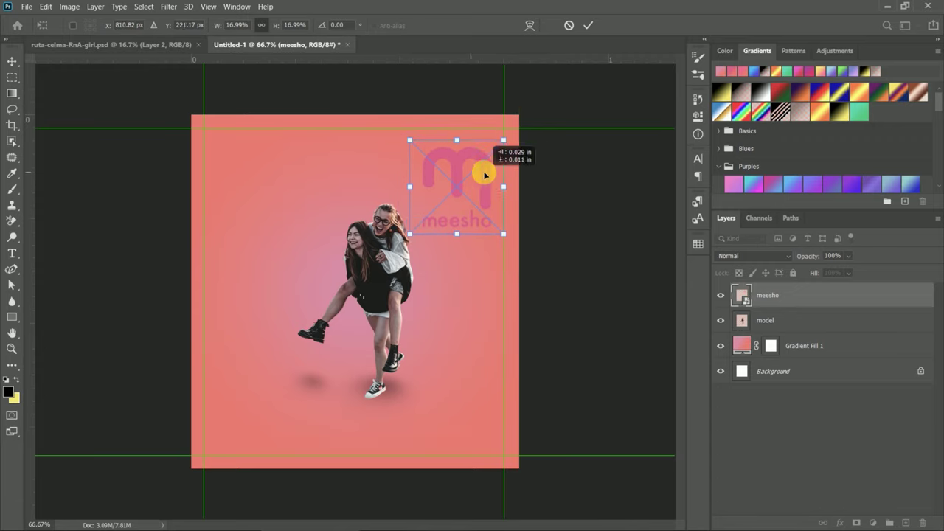
click(588, 25)
double_click(741, 345)
Step: Sample the meesho logo pink into the gradient's left colour stop
click(156, 107)
click(631, 357)
double_click(632, 356)
click(485, 141)
click(873, 175)
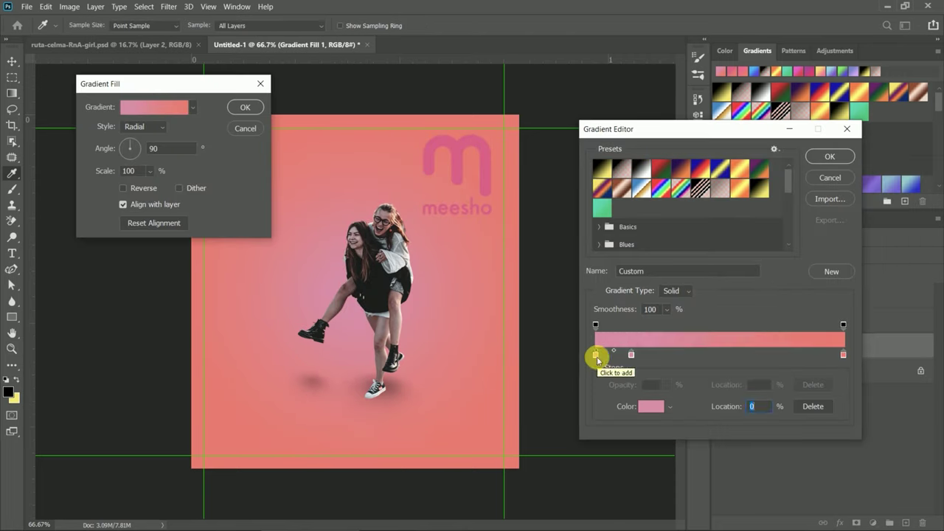
double_click(596, 355)
click(457, 146)
click(865, 173)
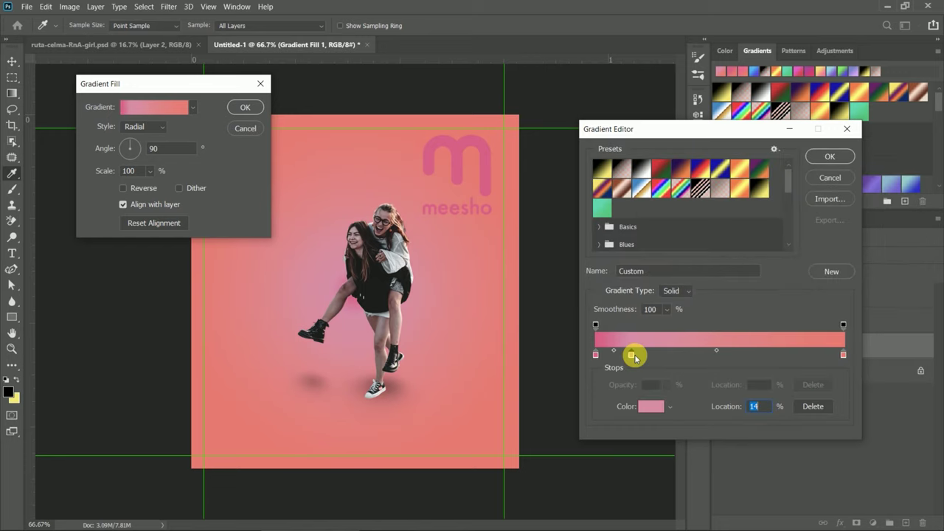
Step: Resample the stop to the logo pink #e386a8 and apply the updated background gradient
double_click(631, 356)
click(458, 144)
click(869, 175)
click(830, 156)
click(245, 107)
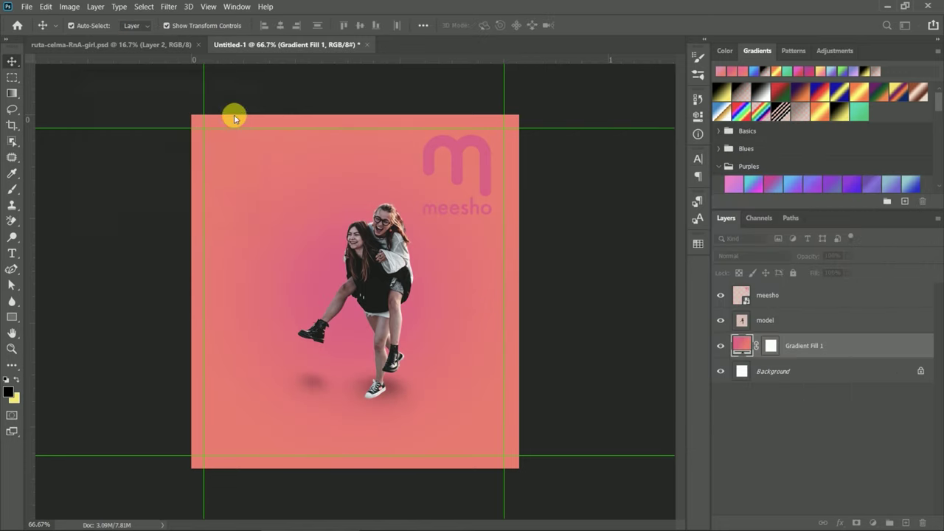
click(800, 295)
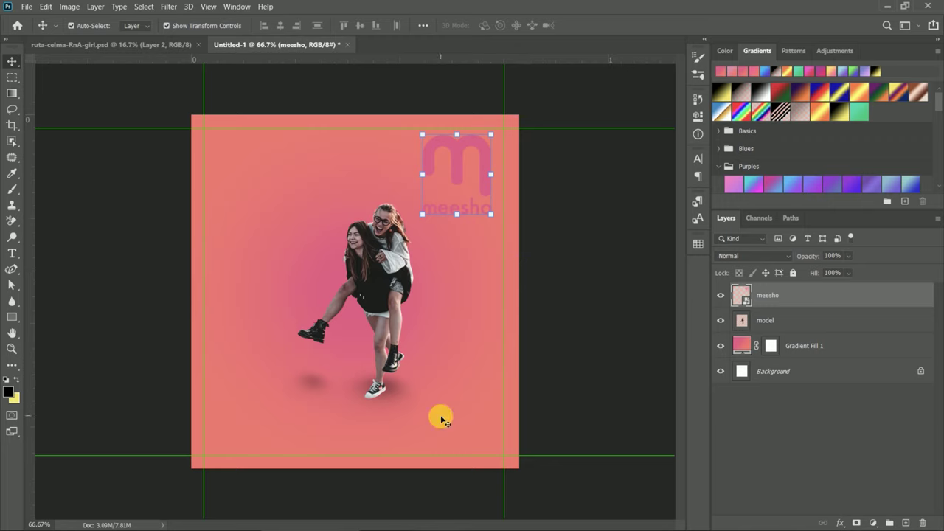
Step: Type a white "50" text layer and move it on the poster
key(t)
click(472, 278)
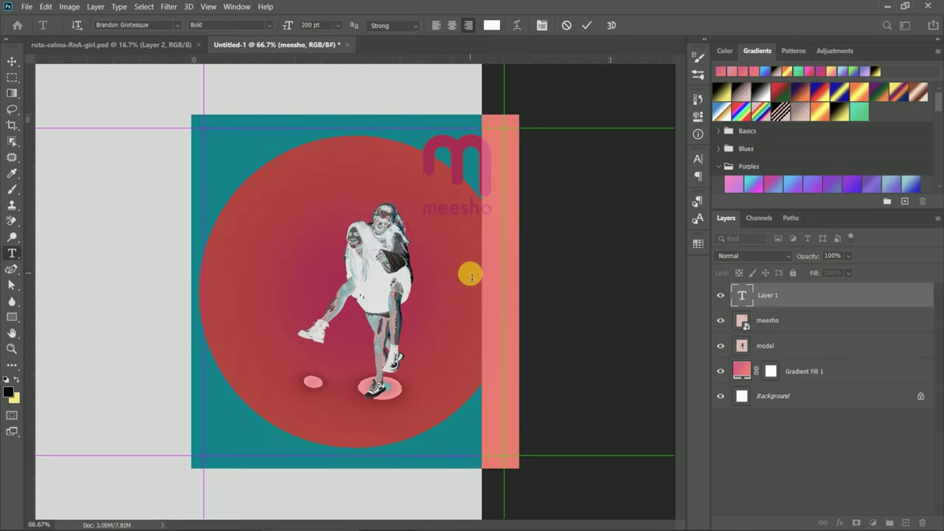
text(5)
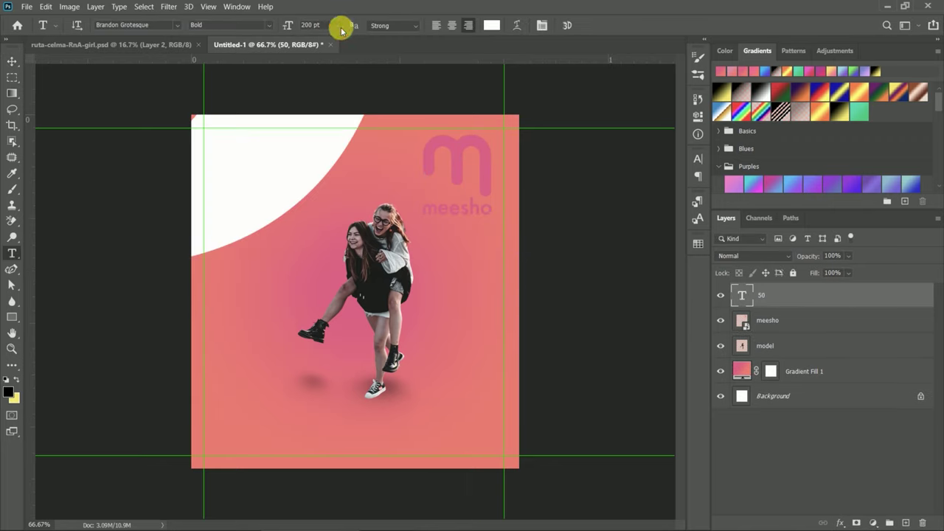
text(0)
click(11, 61)
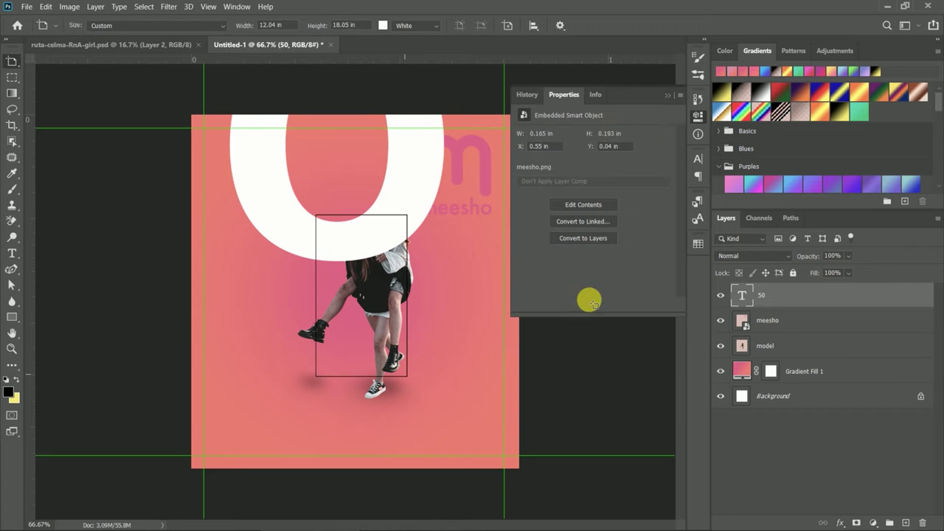
key(v)
click(668, 95)
drag(350, 220, 493, 406)
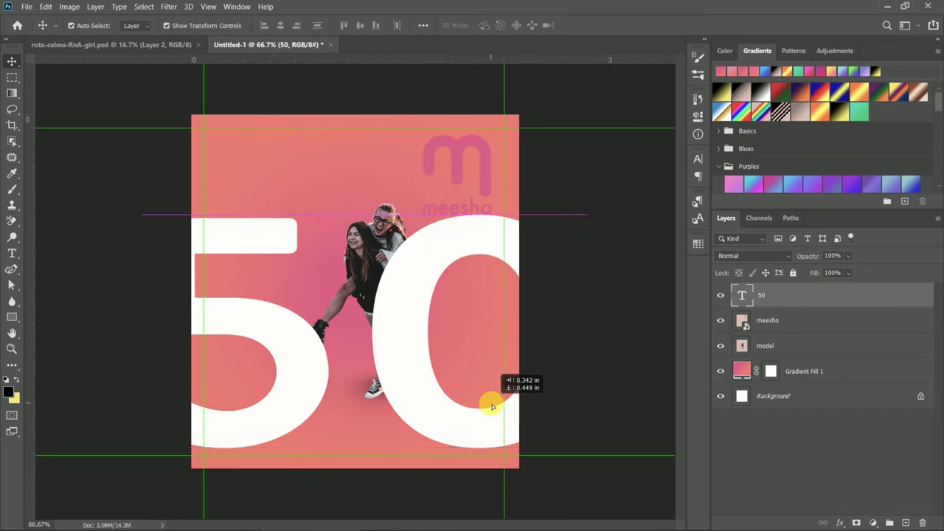
Step: Change the 50 to Oswald and scale it down into the top-left corner
key(t)
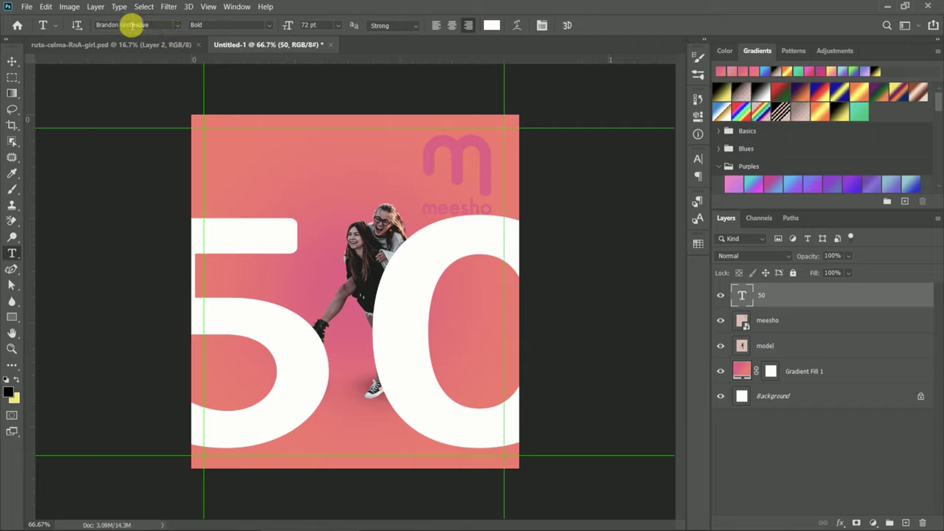
click(163, 26)
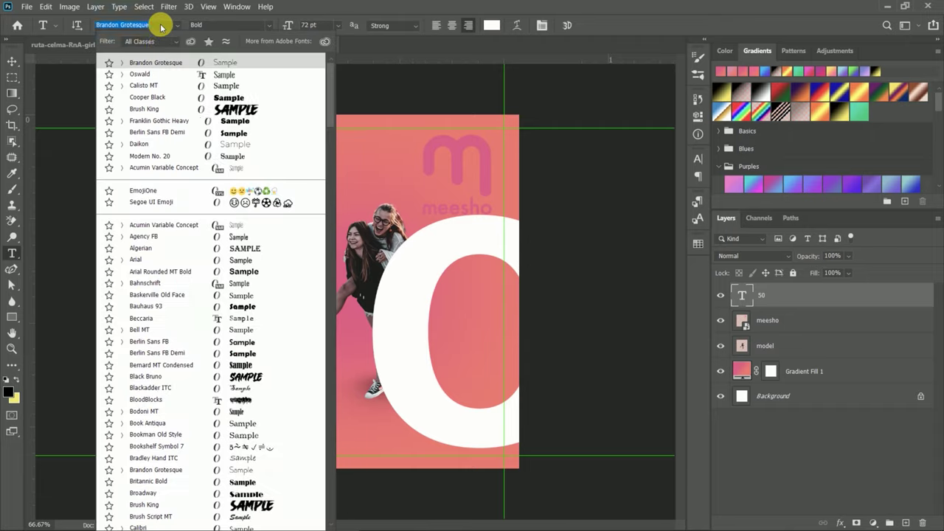
click(148, 72)
click(14, 64)
key(ctrl+t)
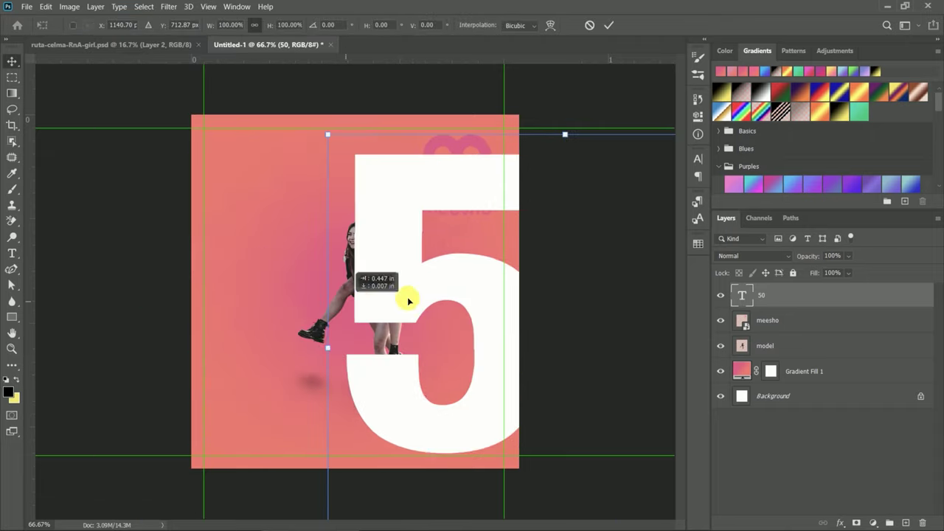
mouse_move(405, 302)
mouse_down()
mouse_move(454, 299)
mouse_move(396, 373)
mouse_move(336, 212)
mouse_move(316, 183)
mouse_move(279, 173)
mouse_up()
Step: Add a 6 pt "%" text layer and colour it pink in the Character panel
key(Return)
key(t)
click(435, 278)
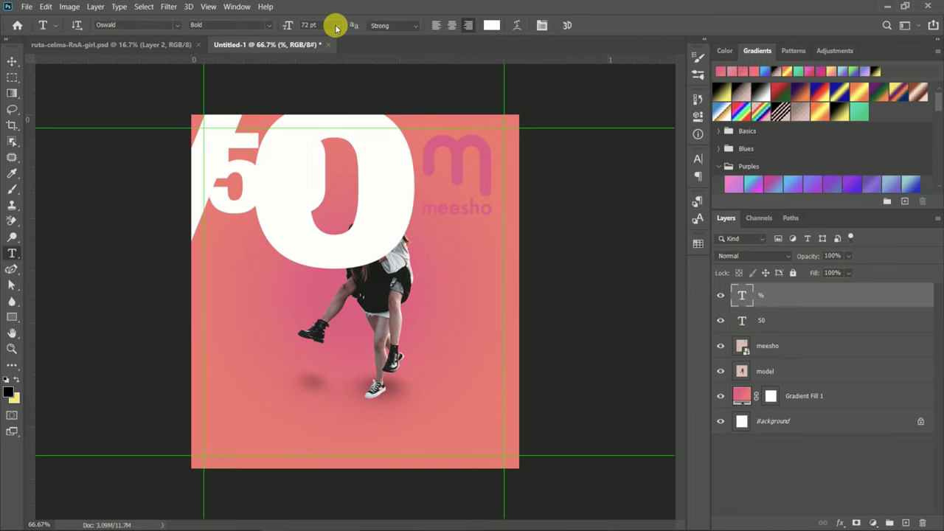
click(318, 24)
text(6)
key(Return)
text(%)
key(ctrl+Return)
click(697, 157)
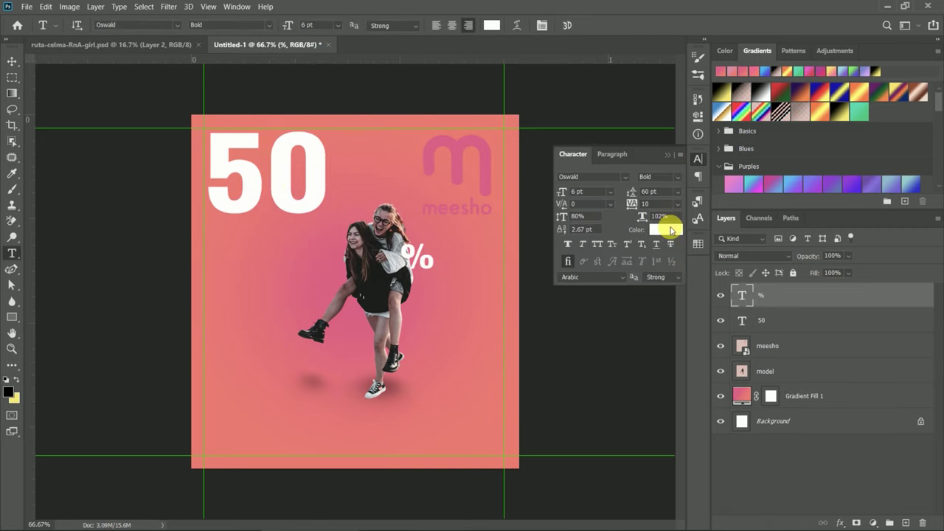
click(669, 226)
click(867, 175)
Step: Move the % up against the 50's upper right as a superscript
scroll(348, 194, up, 3)
key(ctrl+t)
mouse_move(464, 280)
mouse_down()
mouse_move(312, 163)
mouse_move(303, 173)
mouse_up()
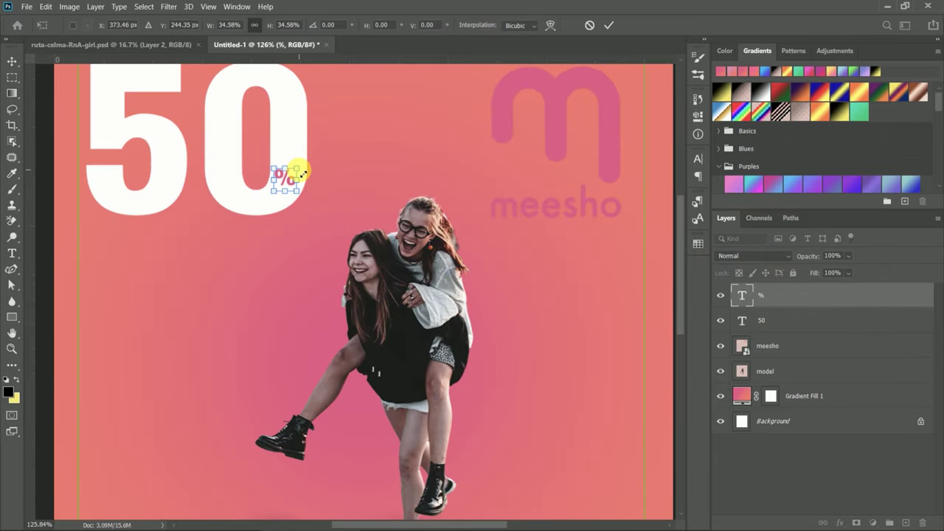
scroll(303, 173, up, 2)
drag(290, 206, 292, 135)
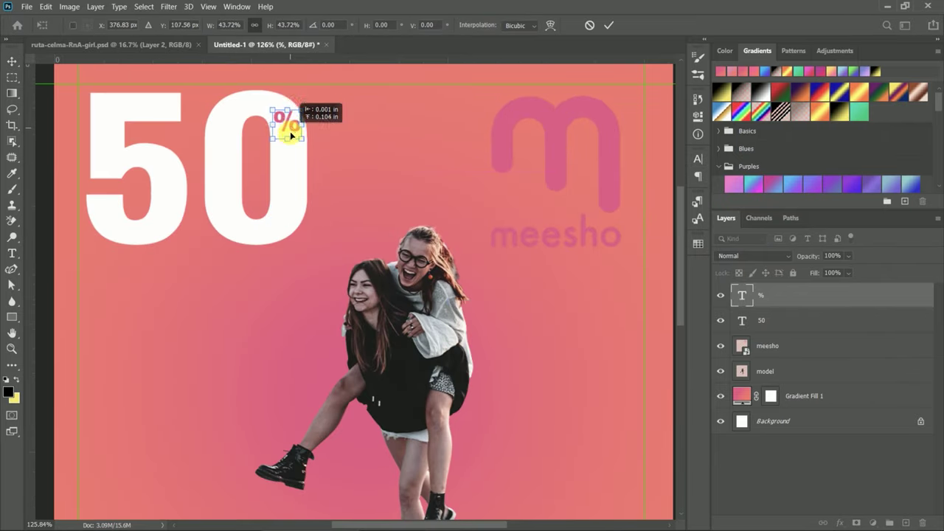
key(Return)
Step: Add a white "off" text layer and place it beside the 50, under the %
click(373, 203)
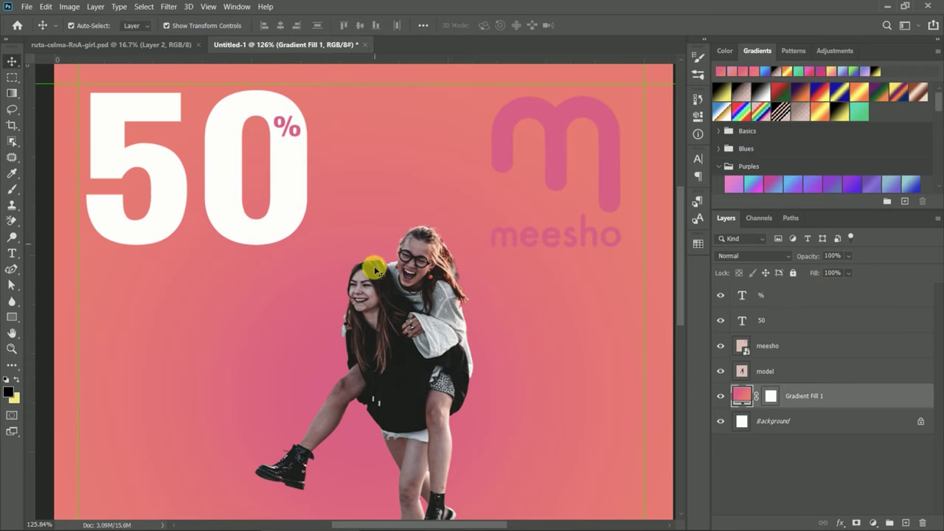
key(t)
click(443, 367)
key(BackSpace)
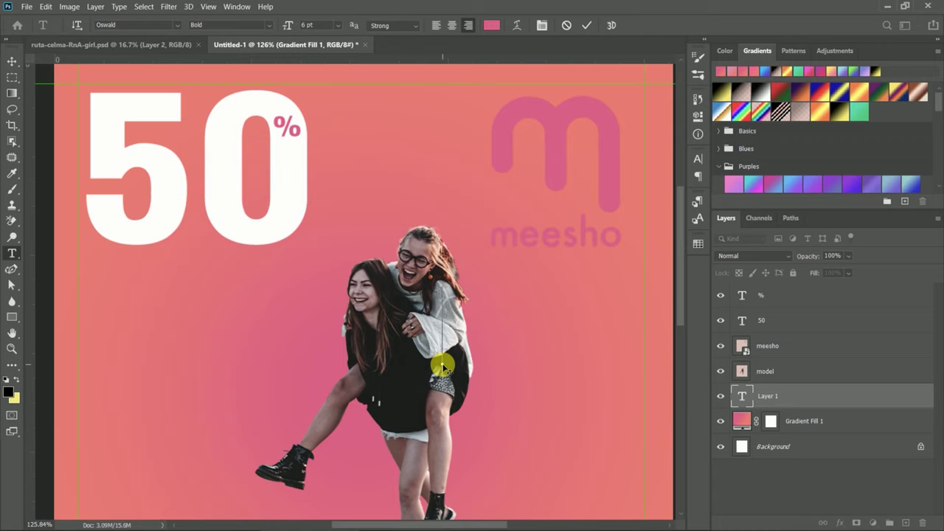
text(off)
key(ctrl+Return)
click(698, 159)
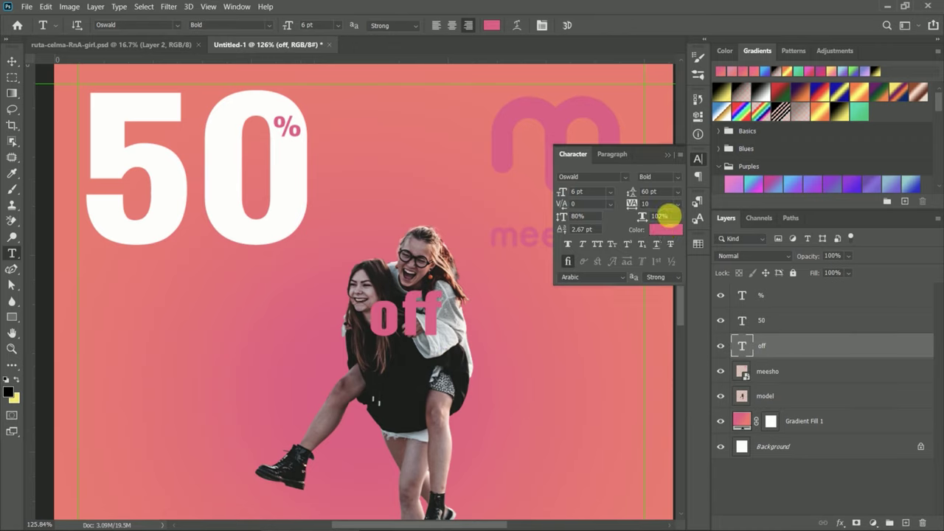
click(666, 214)
click(293, 183)
key(Return)
key(v)
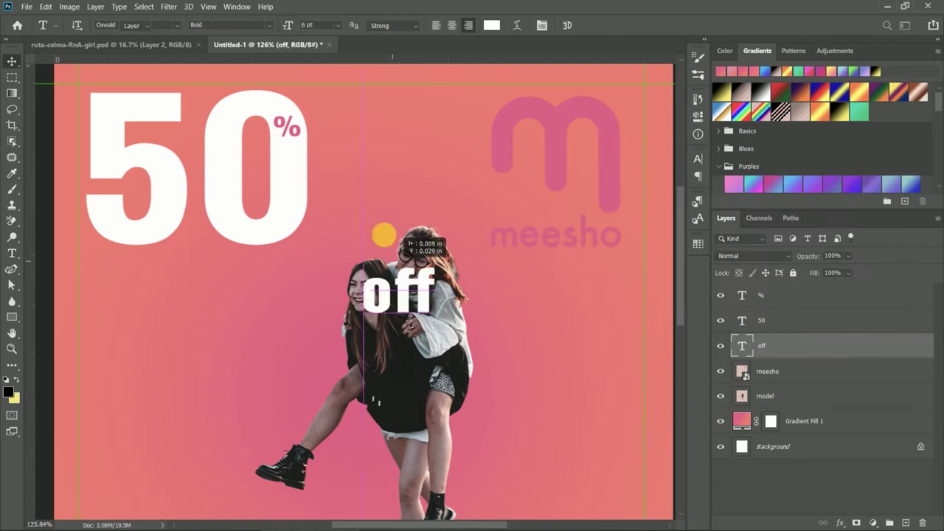
drag(413, 313, 321, 174)
Step: Rasterize the %, 50 and off text layers and merge them into one layer
shift+click(775, 296)
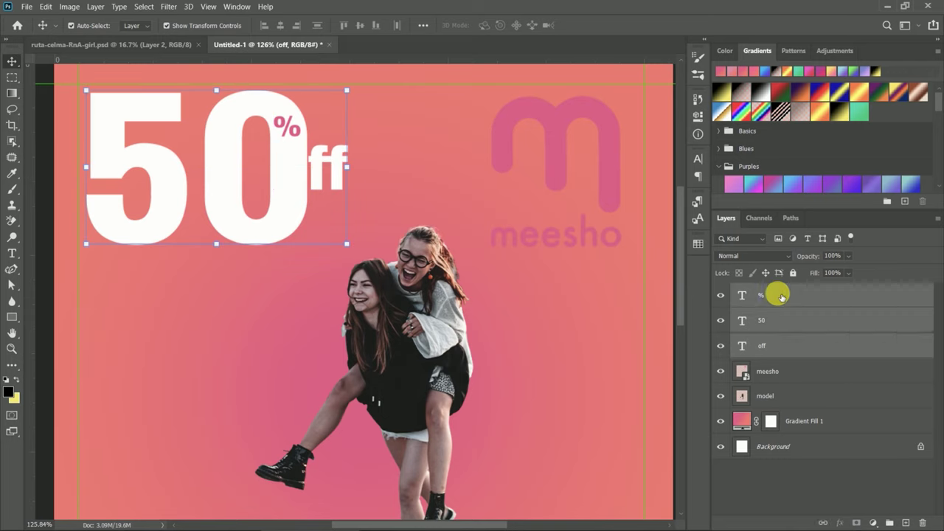
right_click(775, 295)
click(804, 203)
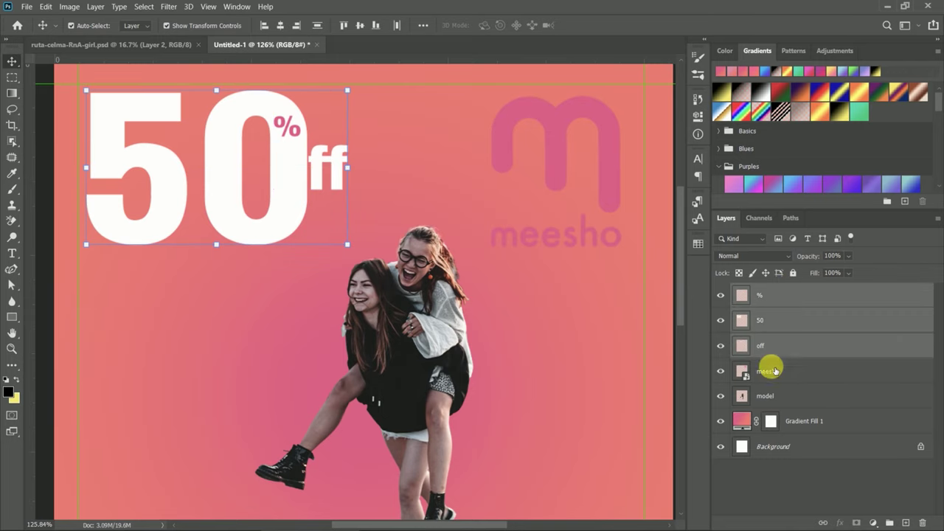
right_click(784, 333)
click(642, 372)
double_click(809, 324)
click(864, 143)
scroll(313, 349, down, 3)
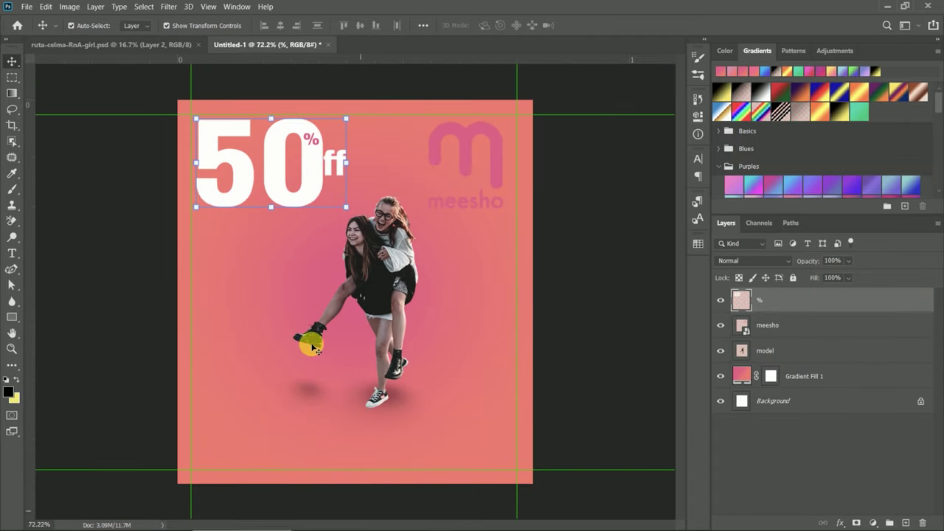
click(294, 303)
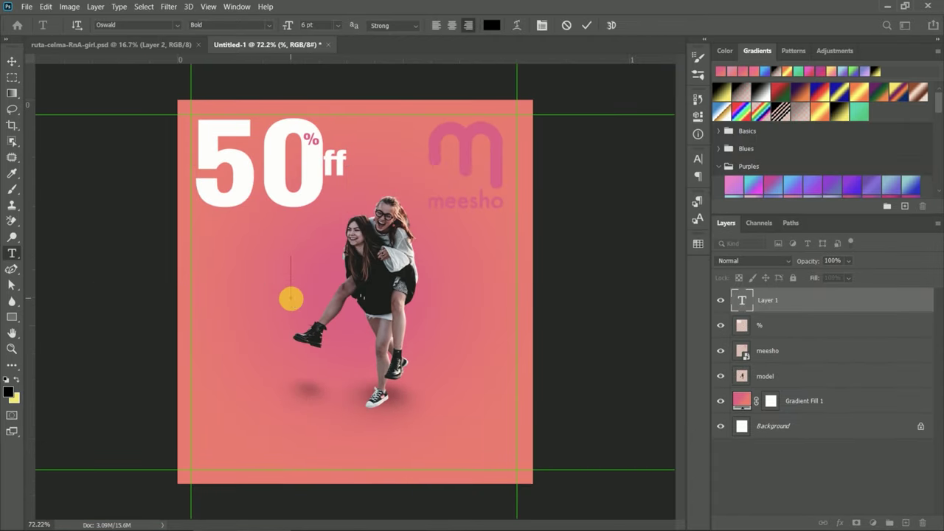
Step: Commit the 'Meesho products' text, colour it white, and move it right
click(586, 27)
click(698, 159)
click(666, 229)
click(312, 165)
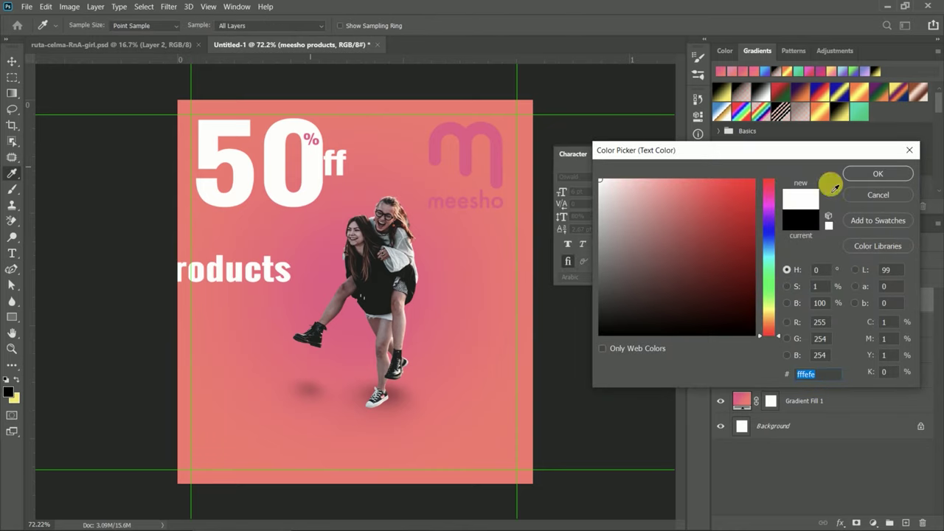
click(850, 172)
click(12, 61)
drag(256, 269, 485, 253)
Step: Scale the Meesho products text down with Free Transform and reposition it
key(ctrl+t)
drag(431, 267, 303, 240)
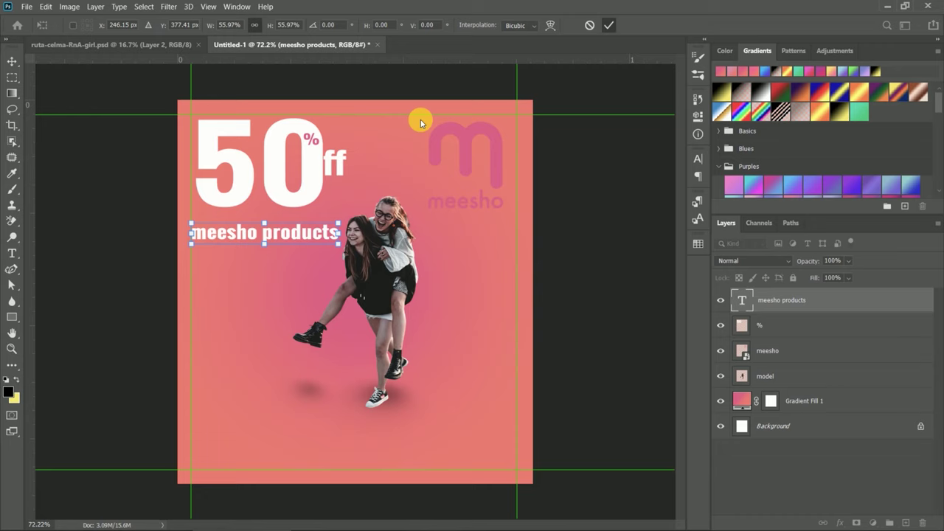
key(Return)
key(t)
key(v)
Step: Set the line to Daikon Regular and place it just under the 50% headline
click(698, 160)
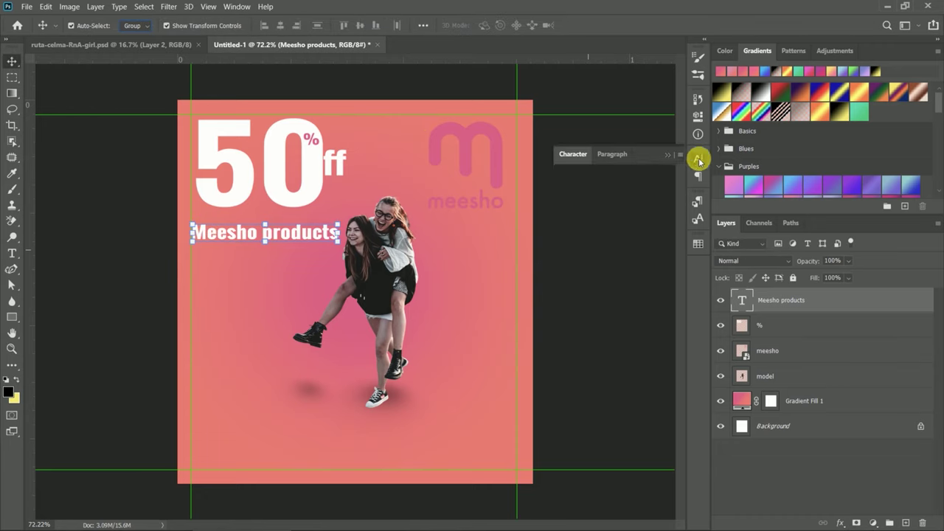
click(677, 177)
click(612, 296)
click(625, 177)
click(584, 215)
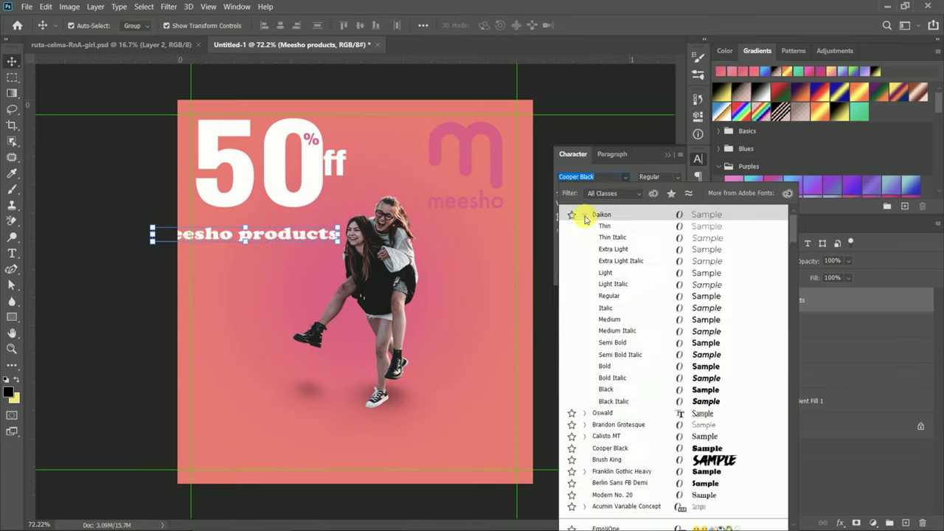
click(628, 296)
mouse_move(289, 238)
mouse_down()
mouse_move(323, 242)
mouse_move(310, 231)
mouse_up()
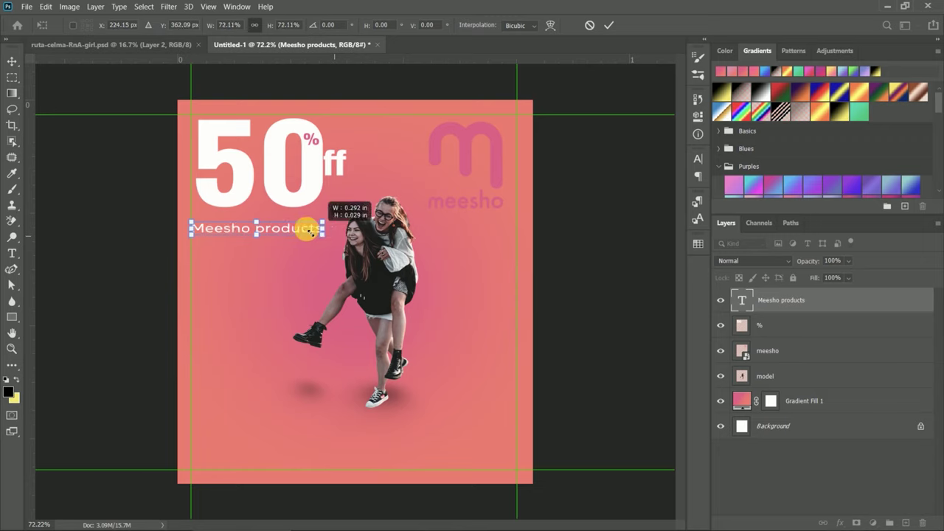
click(605, 28)
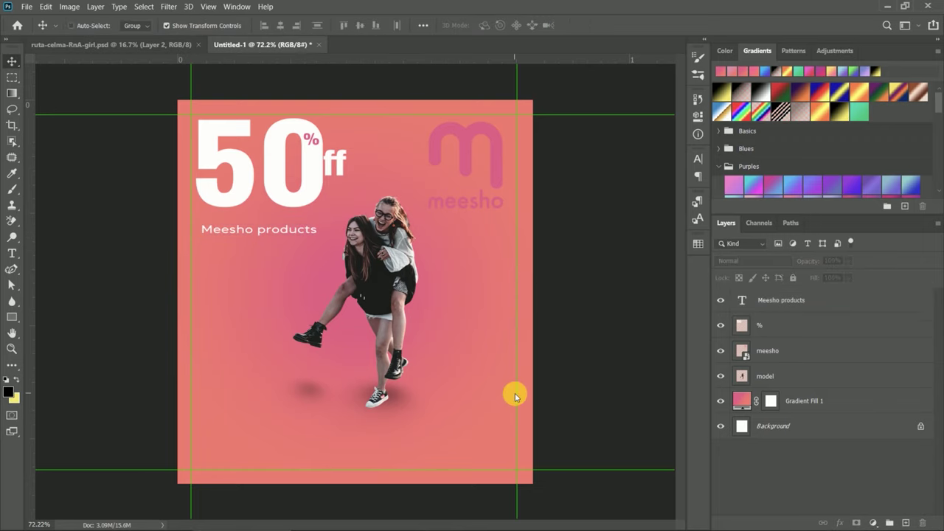
key(ctrl+o)
Step: Open the Google Play and App Store badge images from the Downloads folder
click(47, 158)
scroll(301, 269, down, 5)
scroll(300, 269, down, 5)
scroll(369, 380, down, 5)
click(560, 429)
key(ctrl+o)
click(46, 174)
click(55, 159)
click(236, 410)
text(a)
scroll(487, 262, down, 10)
scroll(487, 262, down, 5)
click(314, 303)
click(561, 429)
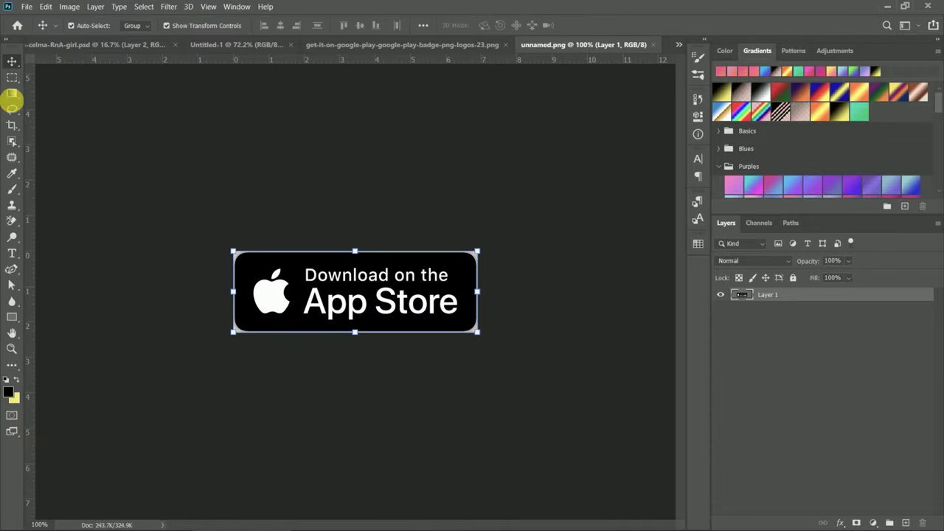
Step: Select the badge with the Quick Selection tool and copy it to a new layer
click(11, 141)
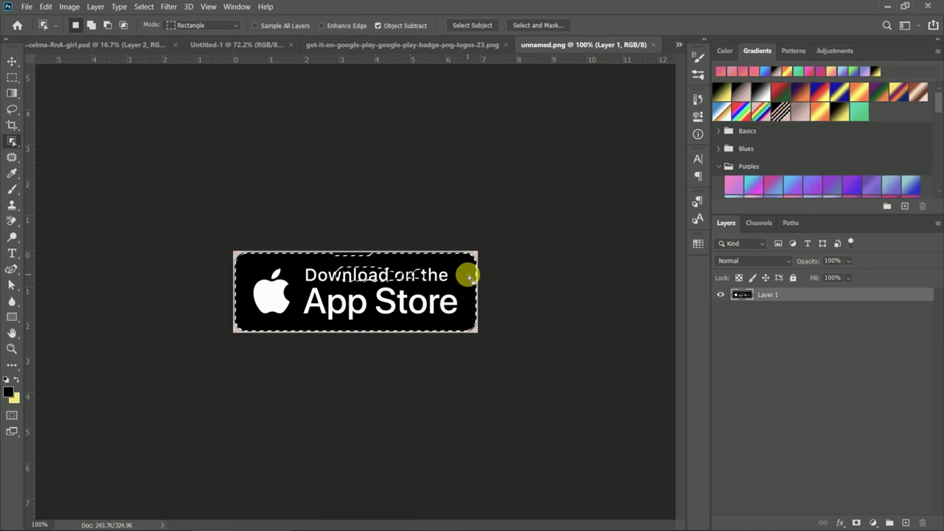
right_click(12, 141)
click(66, 149)
key(ctrl+j)
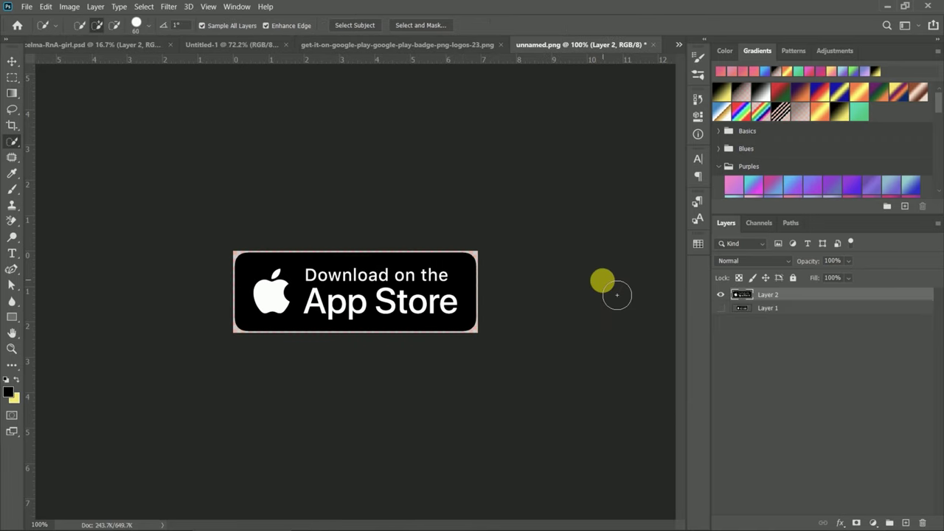
Step: Drag the App Store and Google Play badges into the poster document
click(443, 46)
key(v)
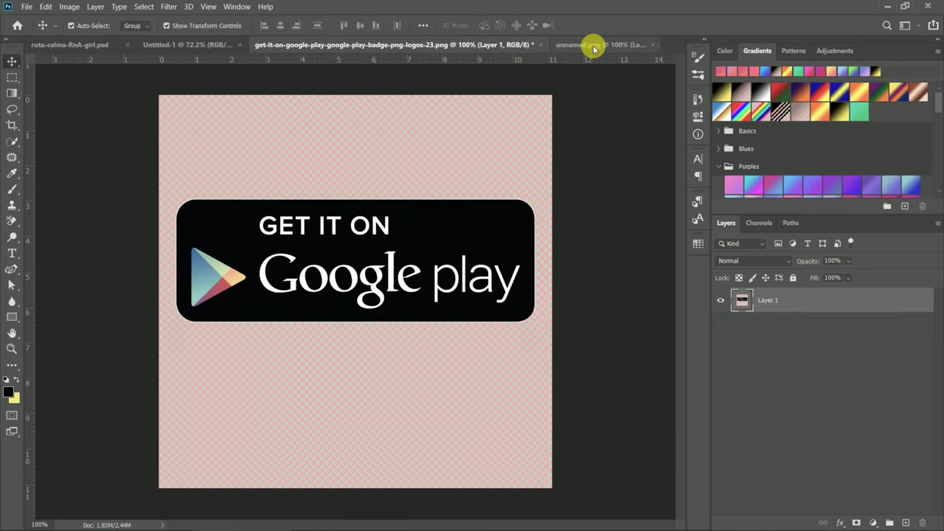
click(594, 48)
mouse_move(432, 296)
mouse_down()
mouse_move(251, 56)
mouse_move(386, 360)
mouse_move(295, 331)
mouse_move(236, 249)
mouse_up()
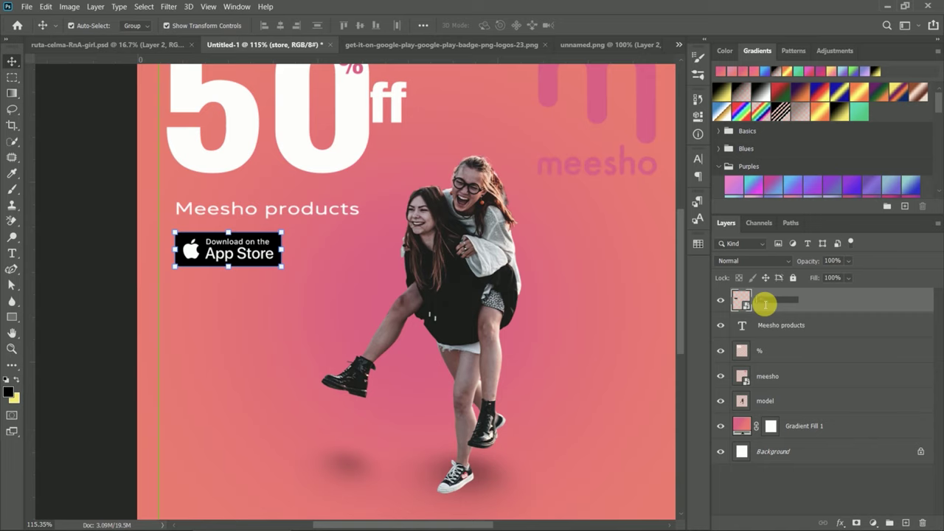
click(441, 45)
drag(411, 253, 310, 295)
Step: Make the Google Play badge a smart object named store and scale it beside the App Store badge
right_click(782, 301)
click(656, 183)
double_click(769, 301)
key(Return)
key(ctrl+t)
mouse_move(521, 372)
mouse_down()
mouse_move(221, 289)
mouse_move(369, 247)
mouse_move(459, 295)
mouse_move(347, 251)
mouse_up()
drag(238, 222, 275, 236)
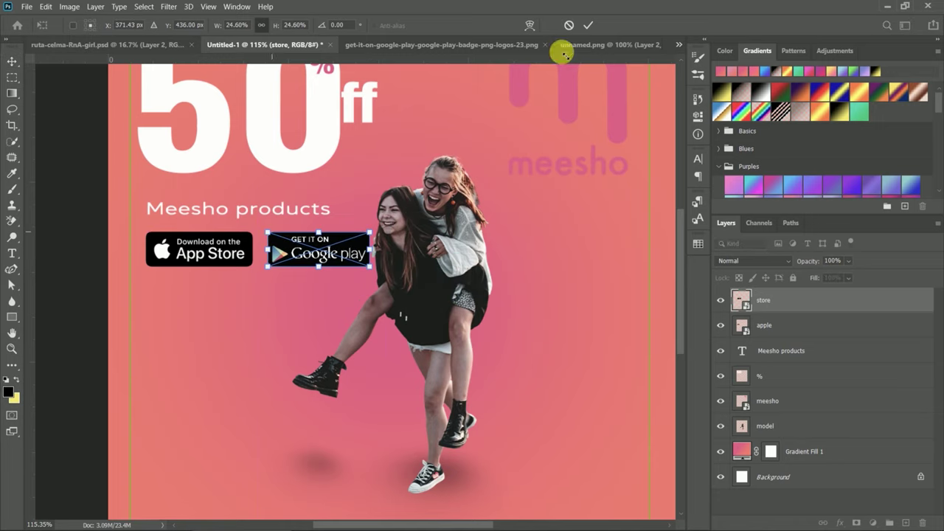
key(ctrl+0)
Step: Add a Brightness/Contrast adjustment layer from the Adjustments panel
key(Return)
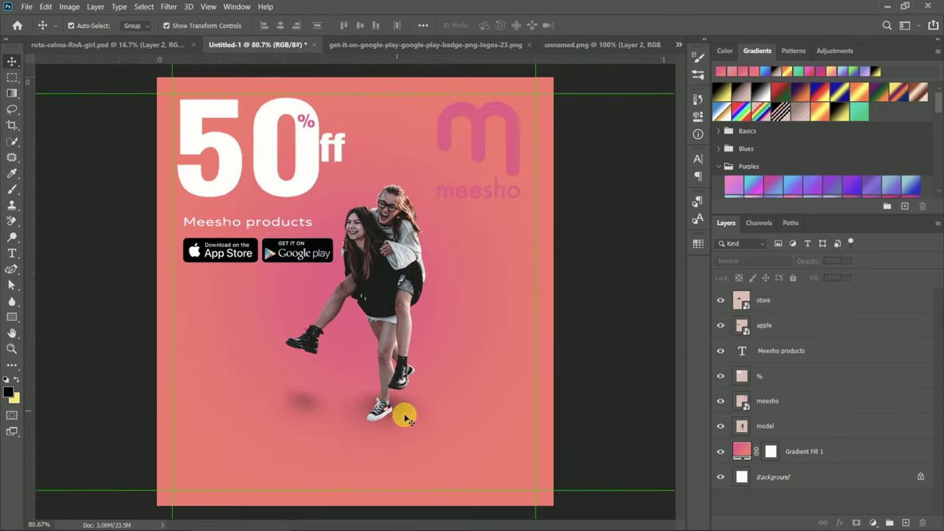
click(397, 295)
click(725, 50)
click(835, 50)
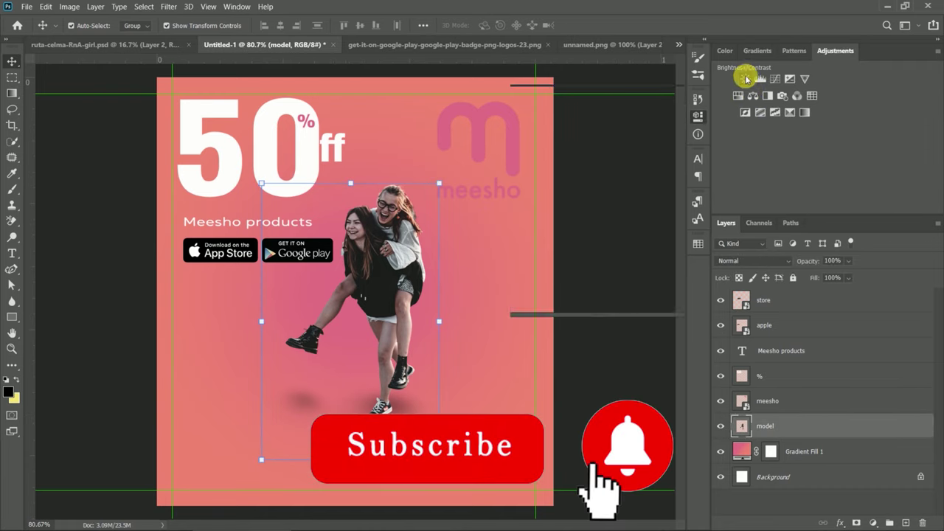
click(746, 79)
click(667, 95)
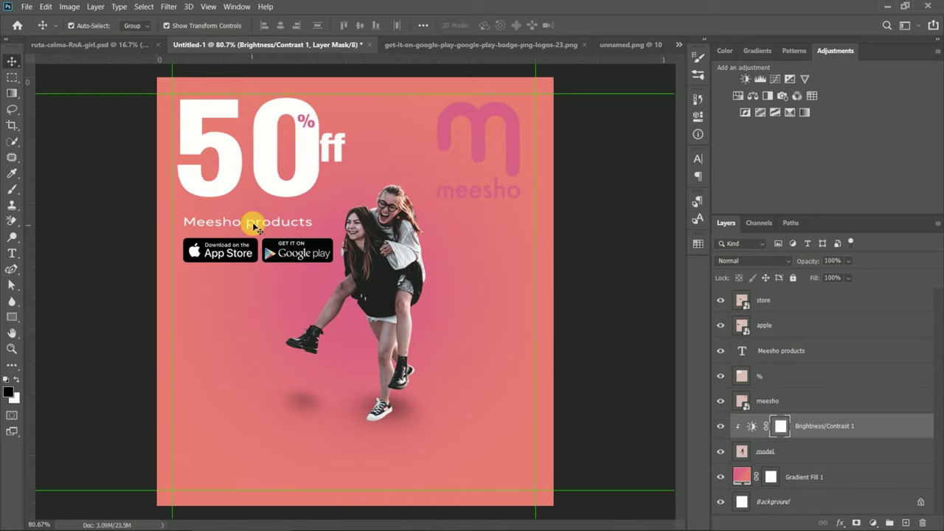
Step: Nudge the Meesho products line right and the meesho logo slightly up and right
drag(253, 227, 266, 226)
click(632, 299)
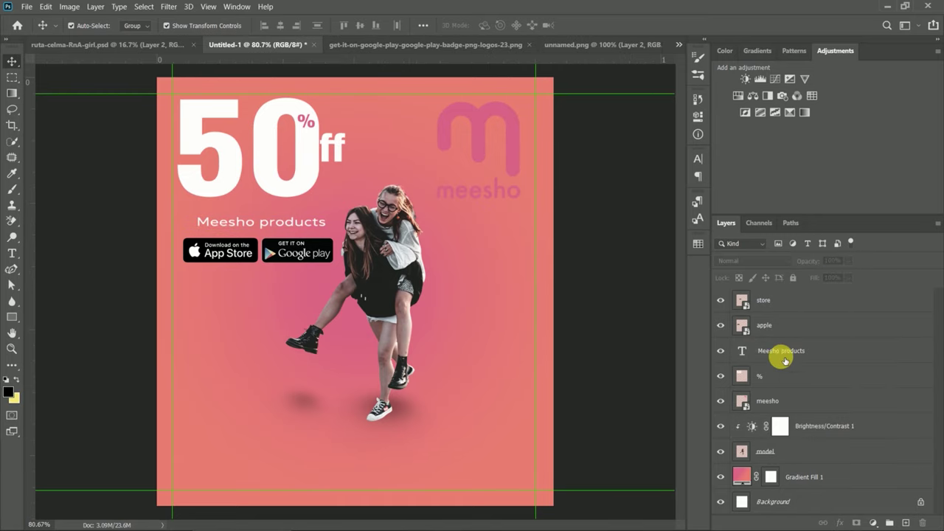
drag(506, 149, 521, 139)
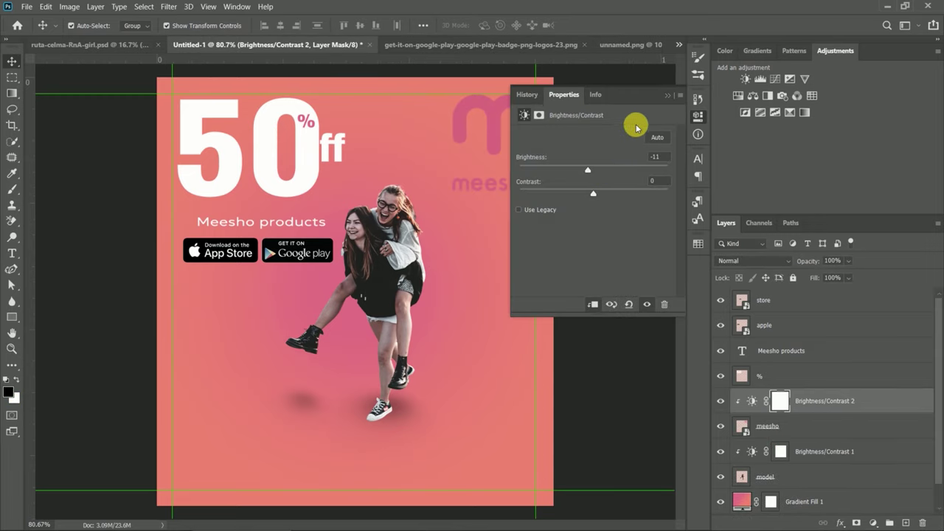
click(610, 253)
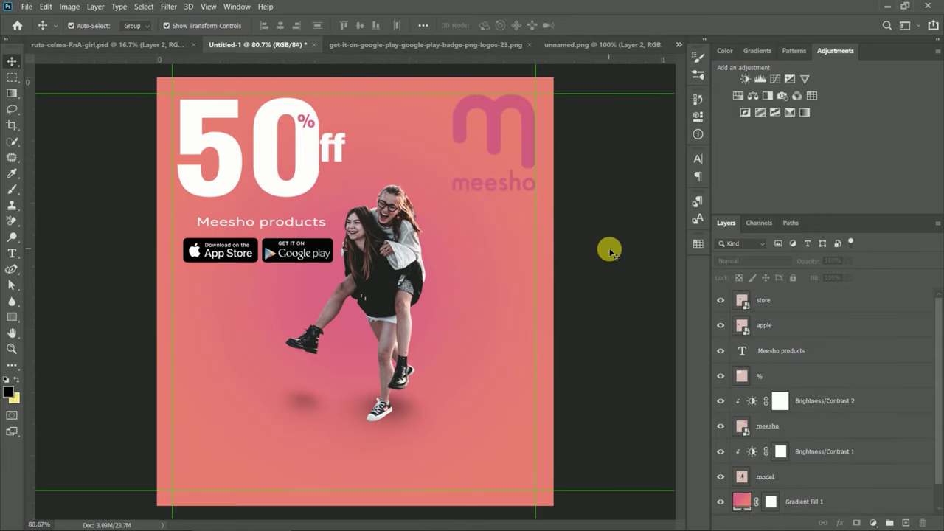
Step: Save the poster as the Photoshop file 'meesho animation' and show its layers in Premiere
click(26, 6)
click(80, 145)
text(meesho animation1)
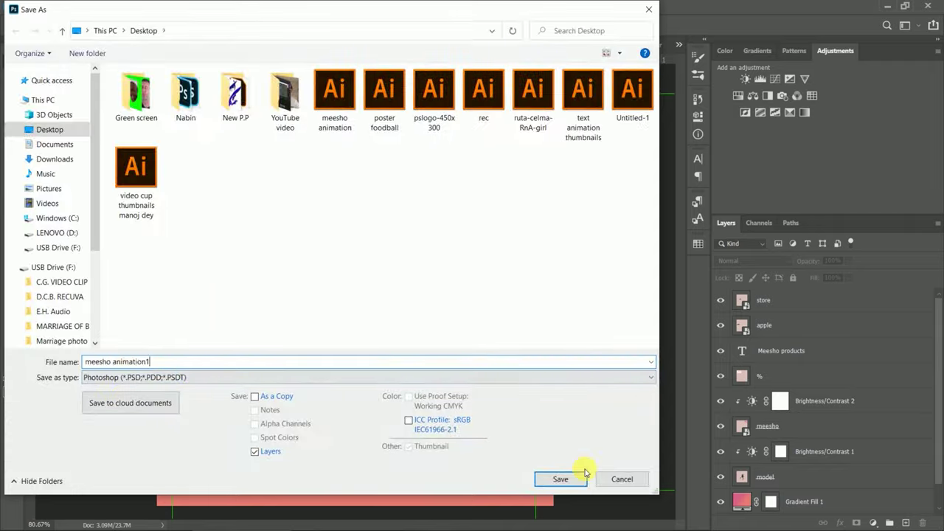
click(584, 472)
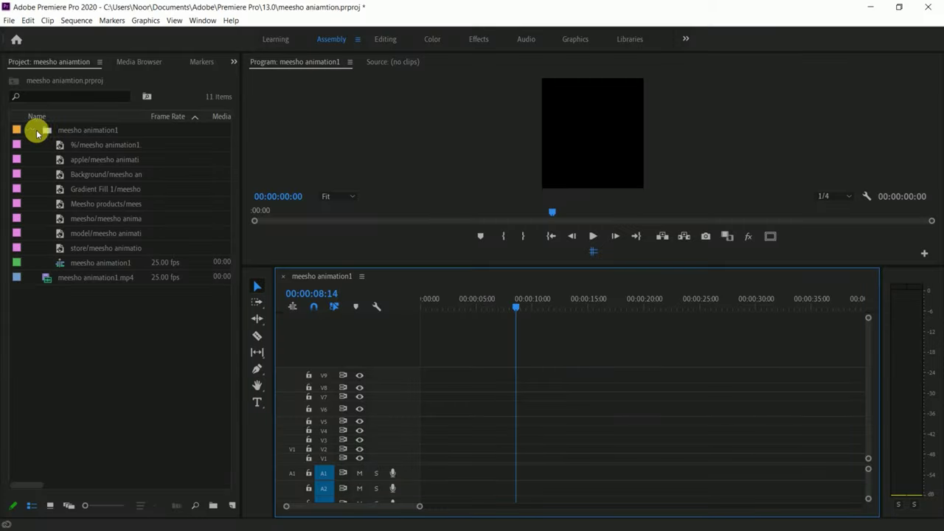
click(37, 132)
click(34, 131)
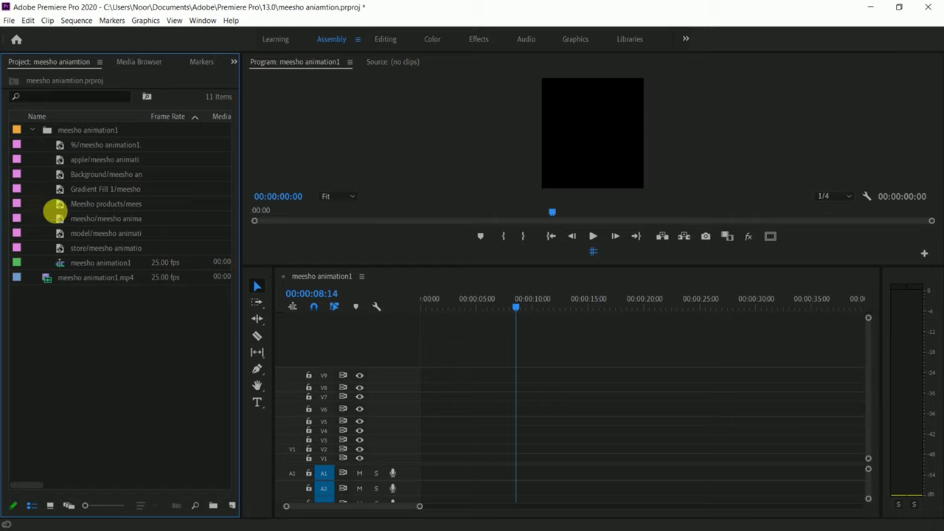
Step: Select all eight poster layer items in the bin and drop them into the sequence
drag(56, 213, 56, 217)
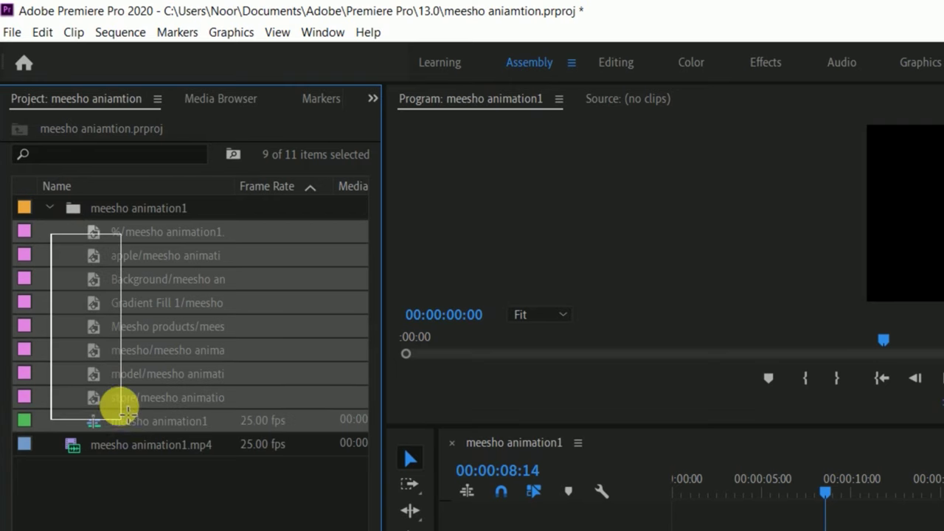
drag(33, 150, 74, 252)
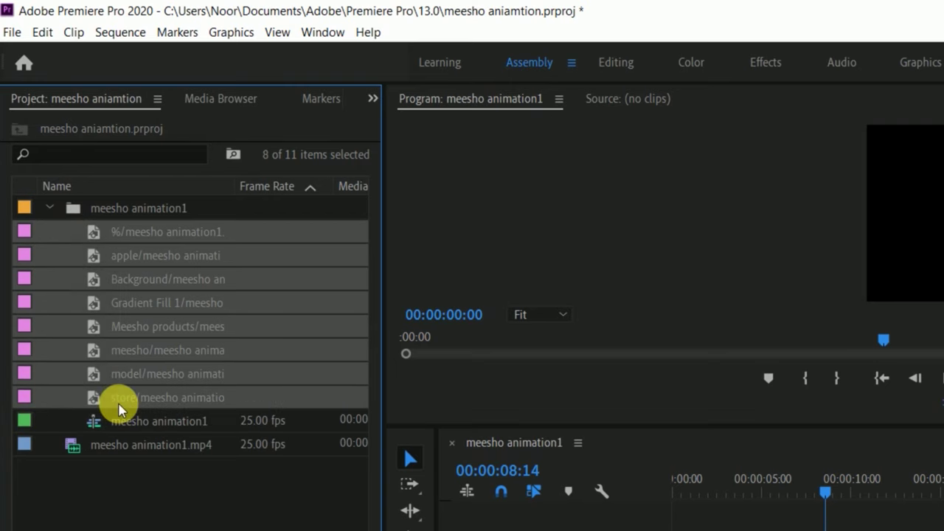
drag(17, 144, 421, 407)
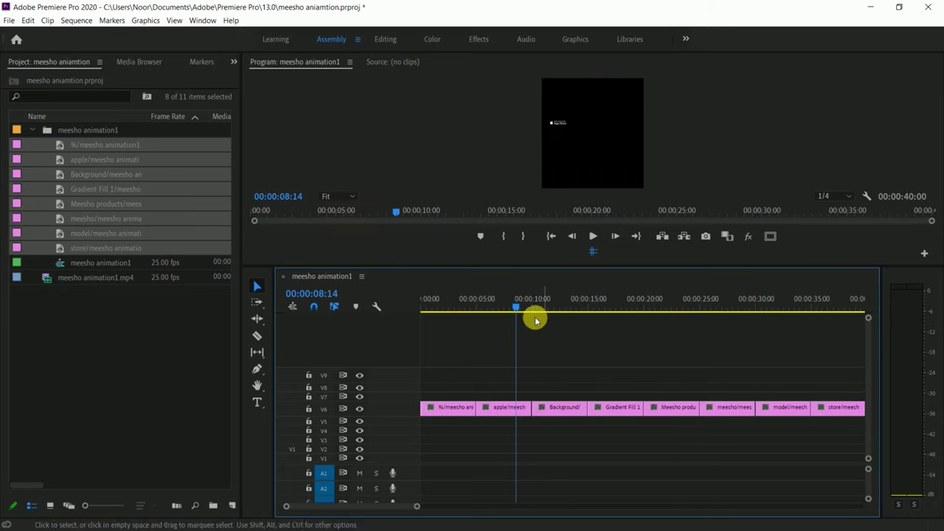
Step: Stack the apple, Background, Gradient Fill 1, model, logo, products and store clips on separate tracks at 0:00
drag(509, 407, 454, 397)
drag(571, 407, 501, 410)
drag(374, 354, 298, 372)
drag(506, 354, 325, 380)
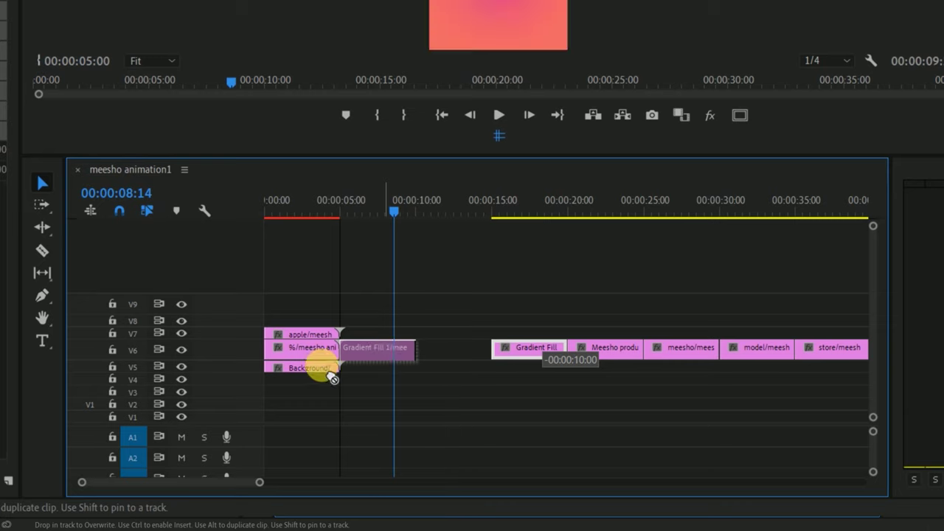
drag(771, 348, 295, 369)
drag(678, 347, 295, 323)
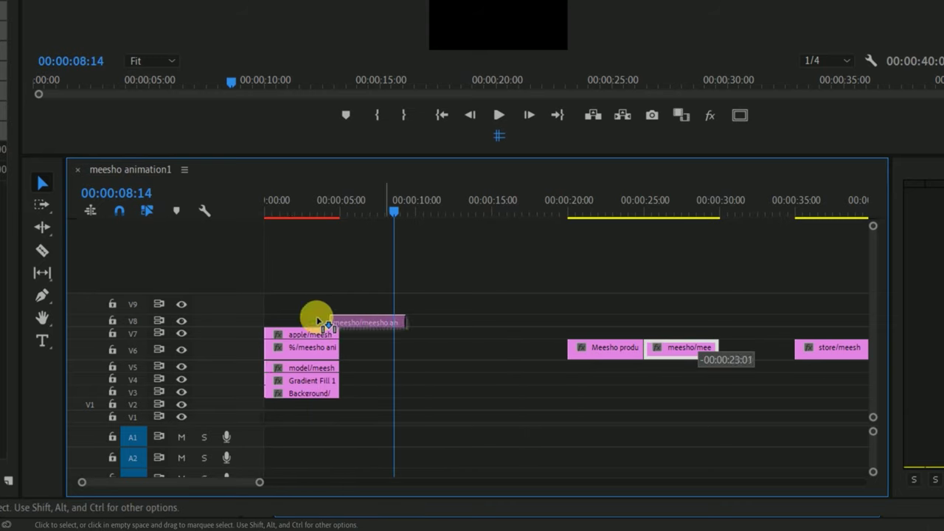
drag(605, 347, 280, 301)
mouse_move(801, 348)
mouse_down()
mouse_move(390, 319)
mouse_move(371, 295)
mouse_up()
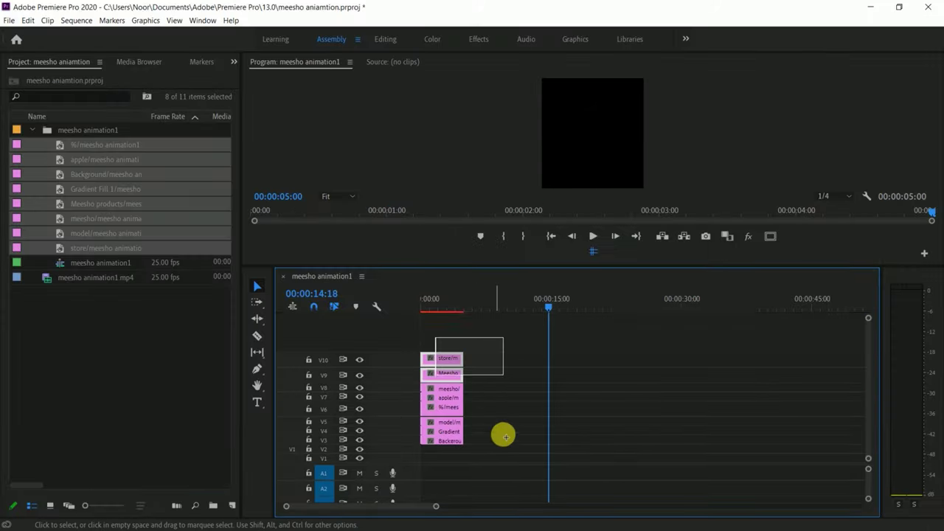
Step: Extend all clips to about 14 seconds (00:00:14:18) and return to the sequence start
mouse_move(463, 397)
mouse_down()
mouse_move(547, 399)
mouse_move(552, 407)
mouse_up()
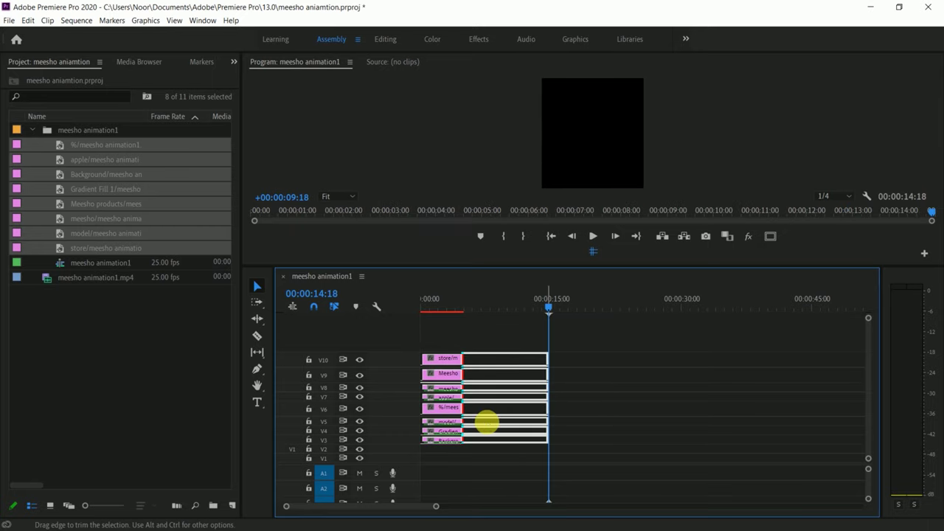
click(487, 422)
click(555, 312)
drag(552, 307, 396, 330)
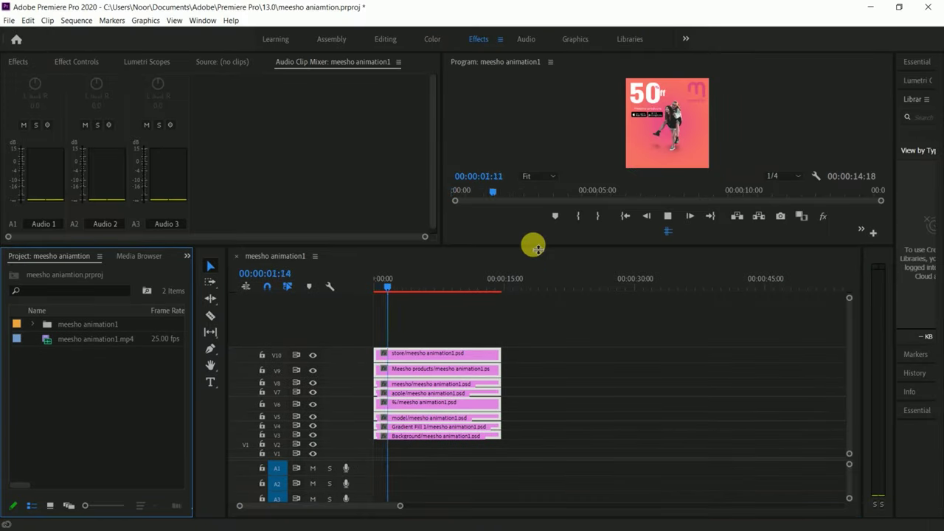
Step: Trim the starts of the %, apple, store and products clips later in a staircase
drag(536, 247, 534, 295)
key(backslash)
key(Home)
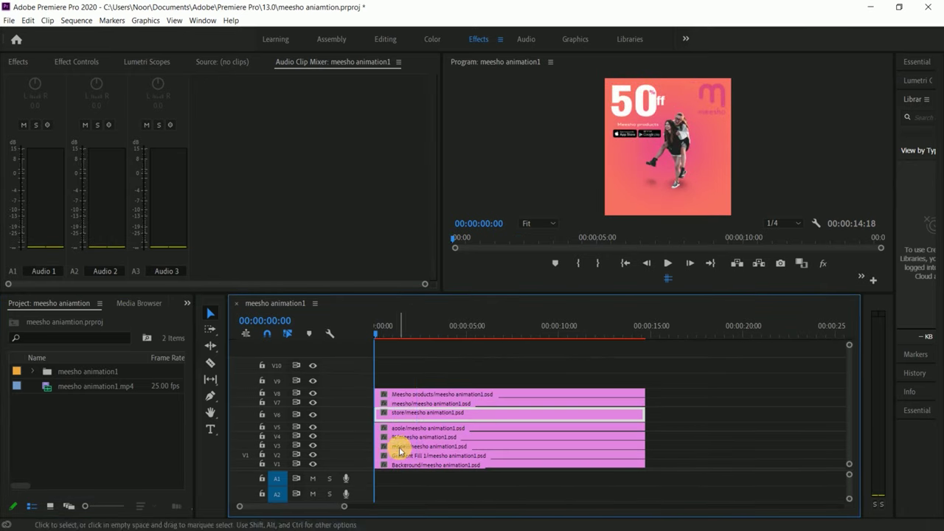
drag(386, 435, 429, 445)
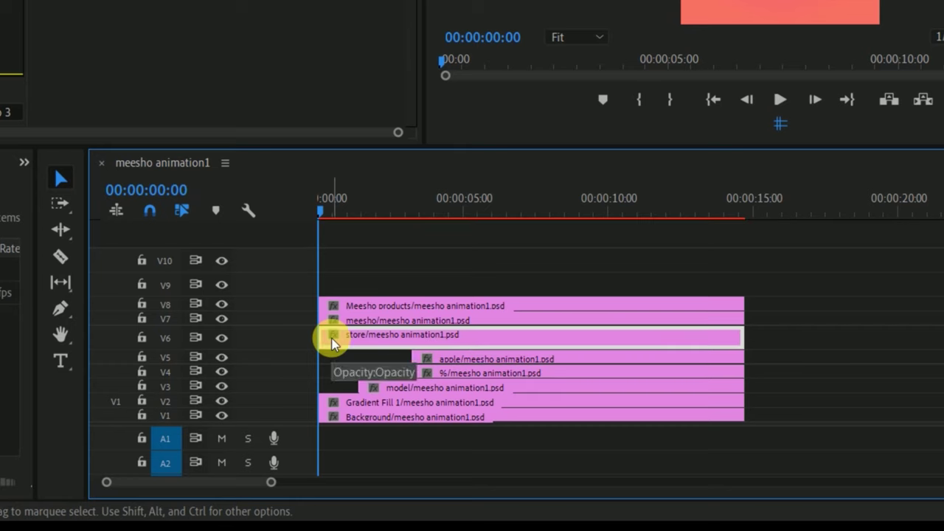
drag(398, 380, 384, 373)
drag(320, 336, 412, 336)
mouse_move(320, 304)
mouse_down()
mouse_move(443, 304)
mouse_move(514, 323)
mouse_move(514, 285)
mouse_up()
Step: Move the meesho logo clip to V9 ending with the sequence, then select the model clip
click(492, 332)
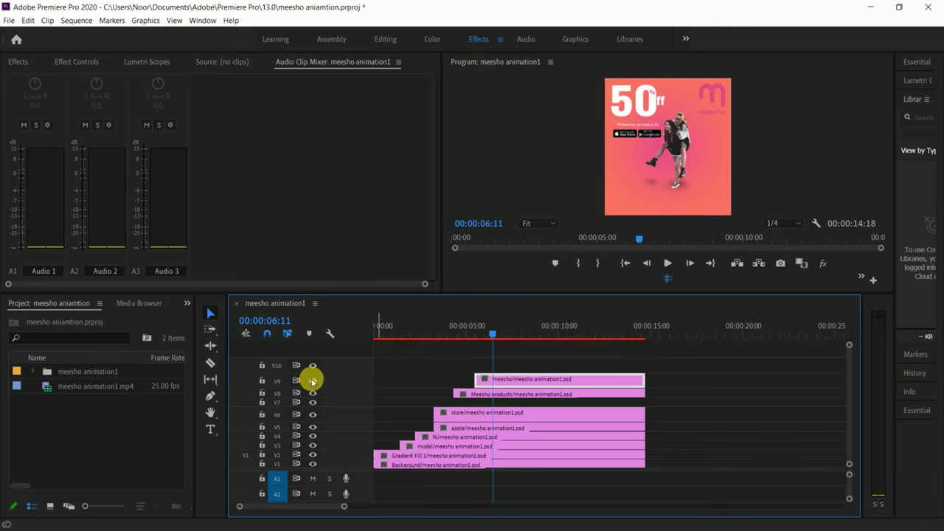
drag(476, 380, 428, 381)
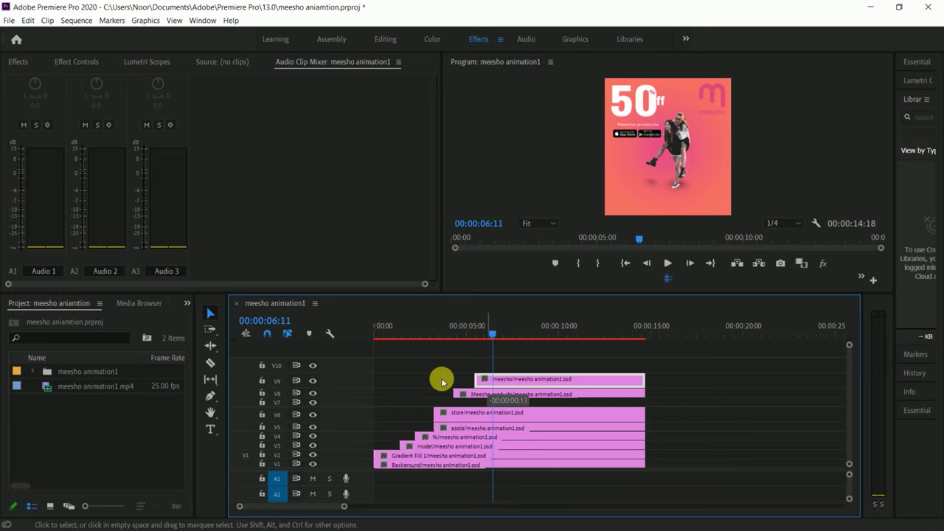
mouse_move(644, 380)
mouse_down()
mouse_move(583, 379)
mouse_move(644, 380)
mouse_up()
drag(489, 336, 375, 335)
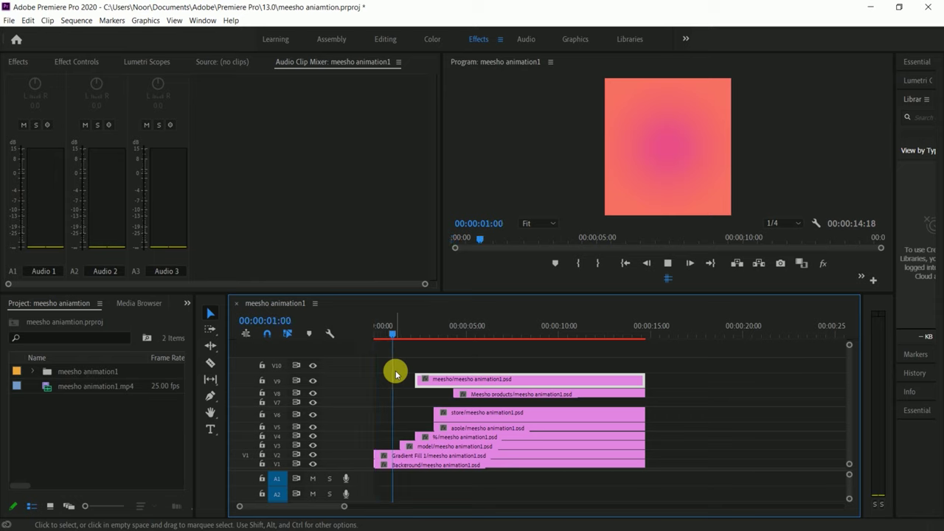
click(402, 332)
click(406, 446)
double_click(375, 447)
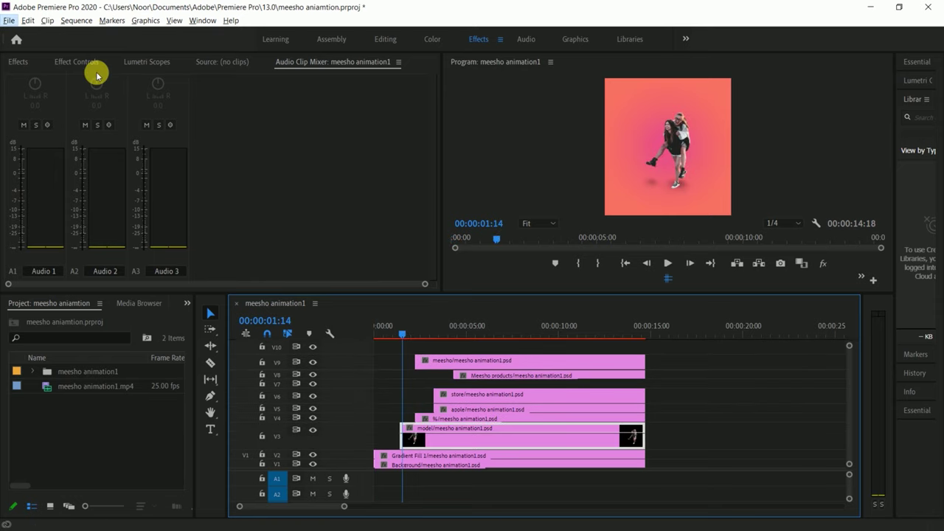
Step: Apply the Presets > Blurs > Fast Blur In preset to the model clip
click(21, 63)
click(7, 94)
click(7, 94)
click(7, 107)
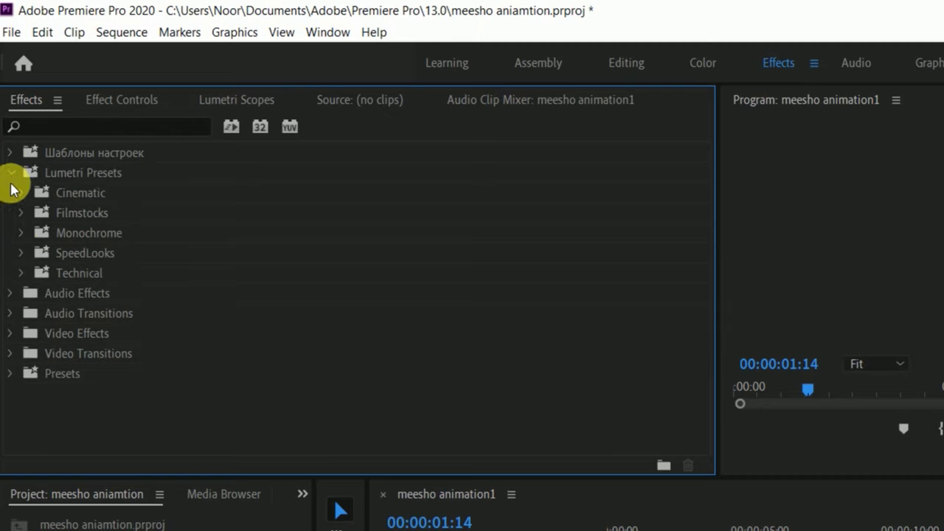
click(10, 173)
click(11, 273)
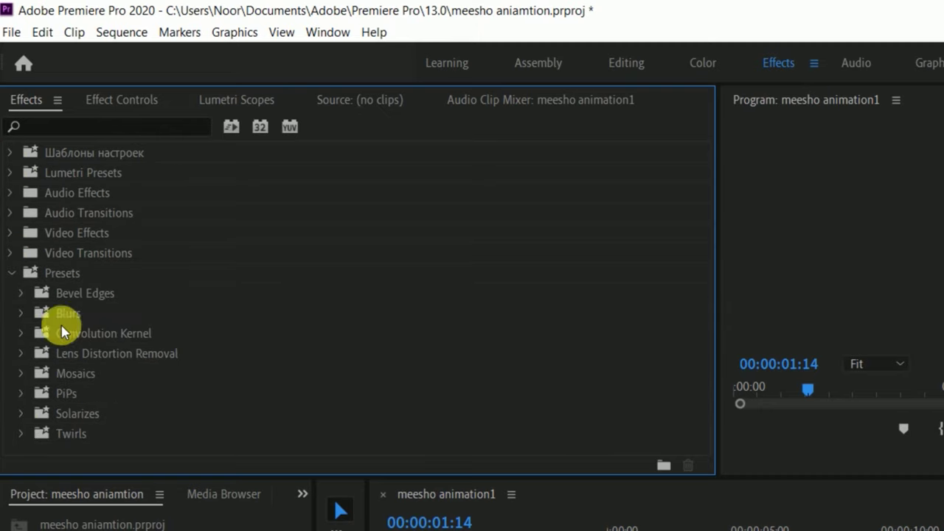
click(20, 313)
click(65, 333)
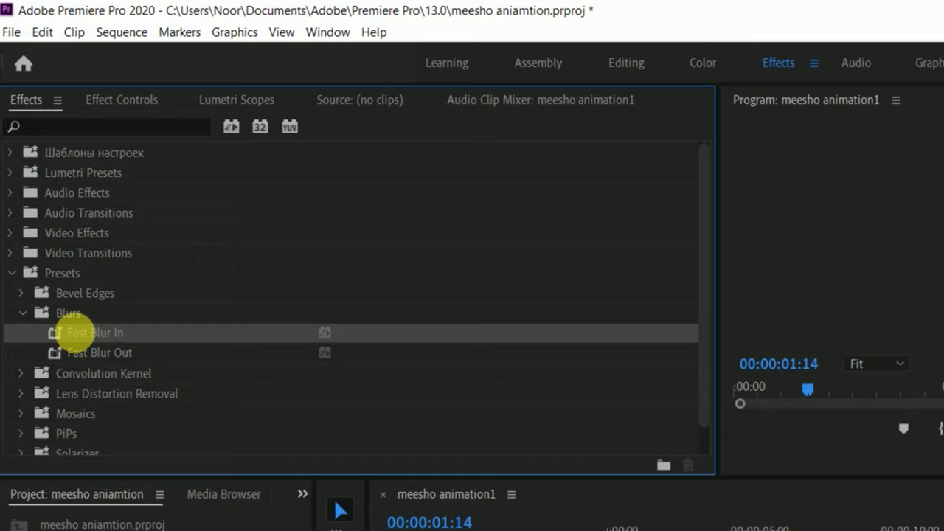
drag(77, 332, 411, 437)
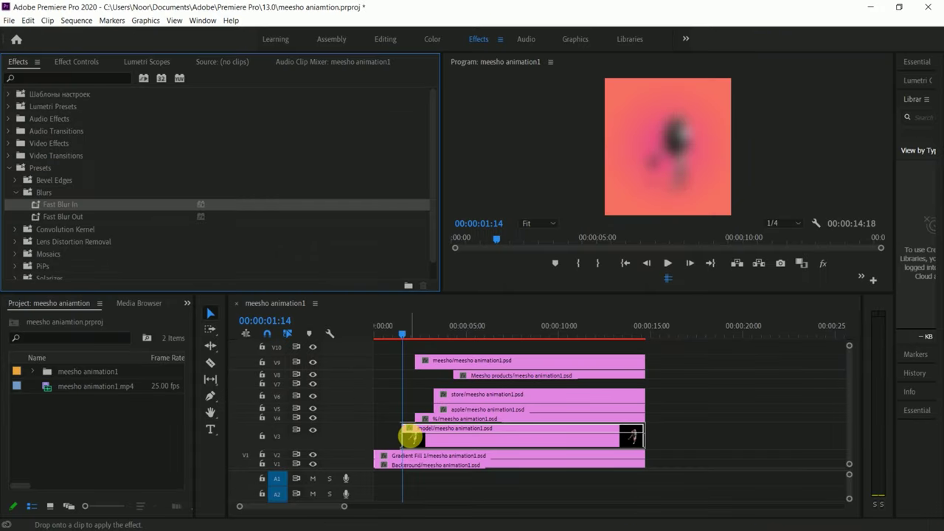
Step: Enlarge the program monitor and play back the model's blur-in around one second
click(411, 439)
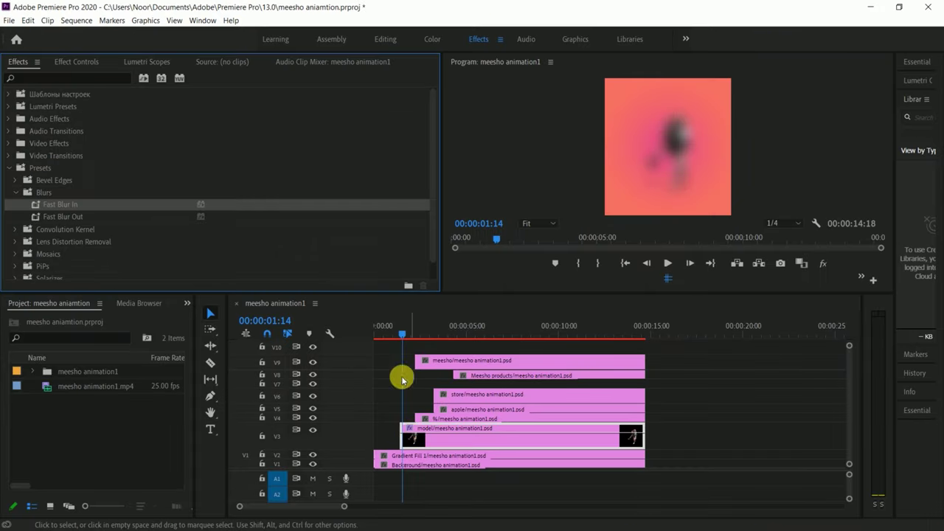
drag(415, 336, 394, 336)
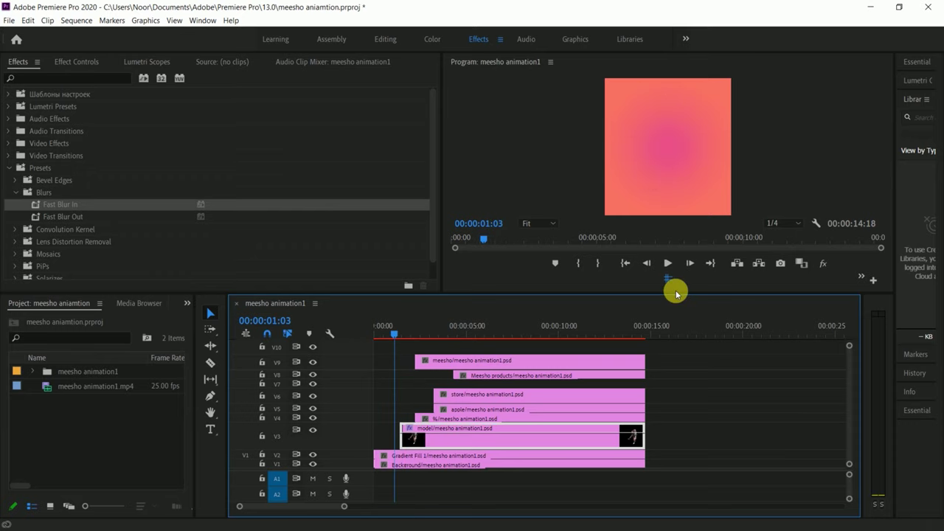
drag(671, 298, 670, 344)
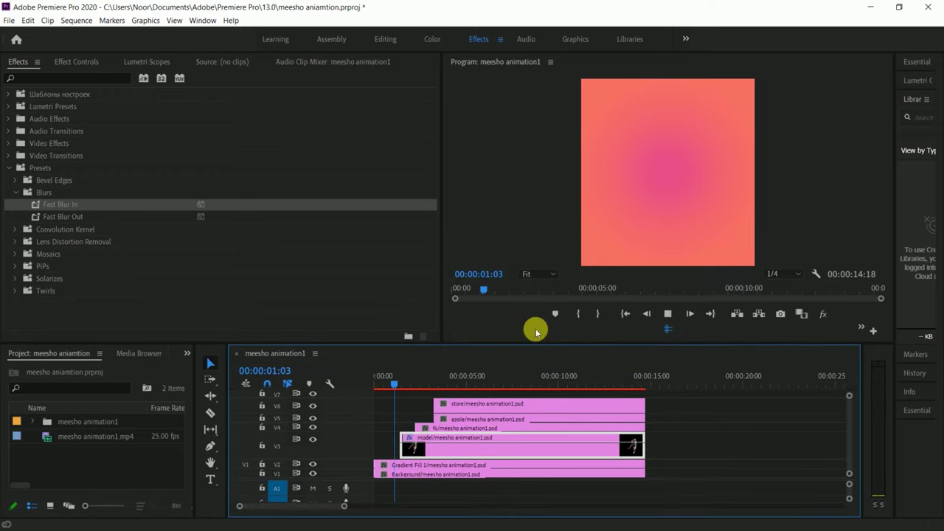
key(space)
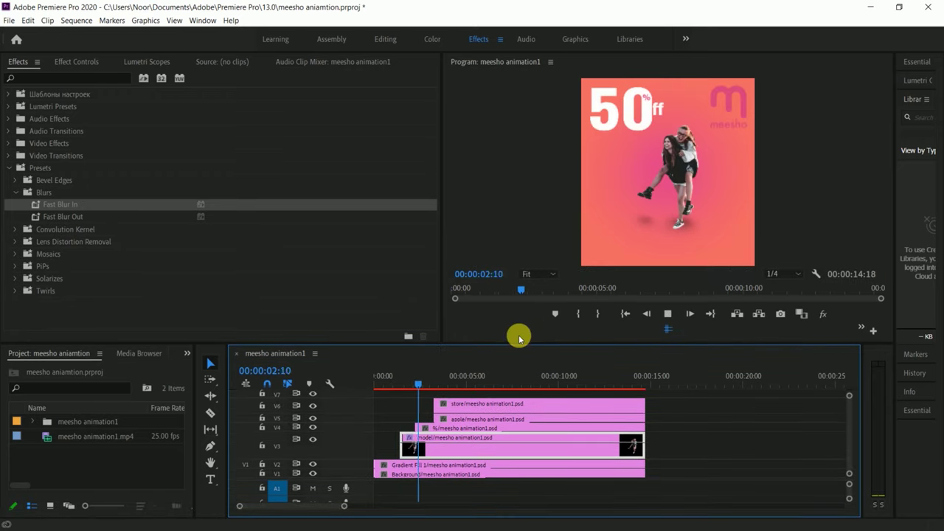
key(space)
Step: Inspect the % and model clips in Effect Controls and move to the three-second mark
click(447, 430)
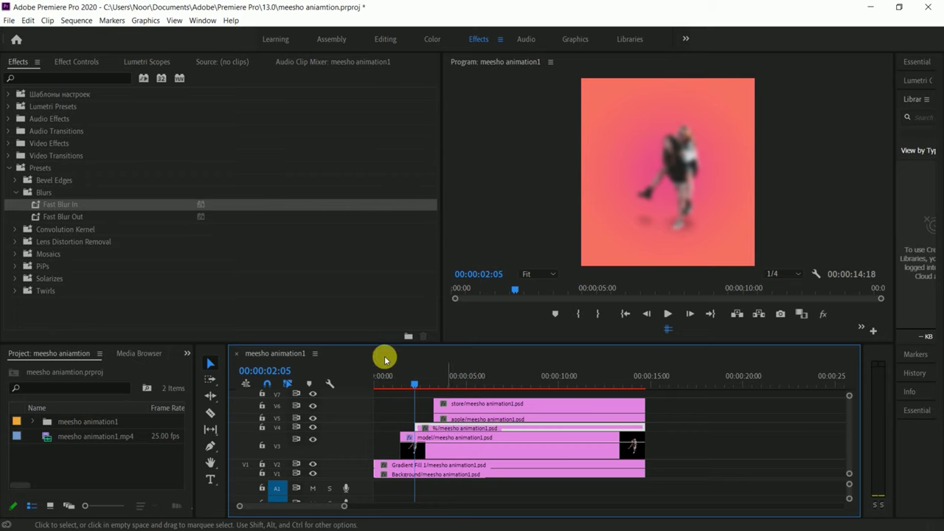
click(74, 66)
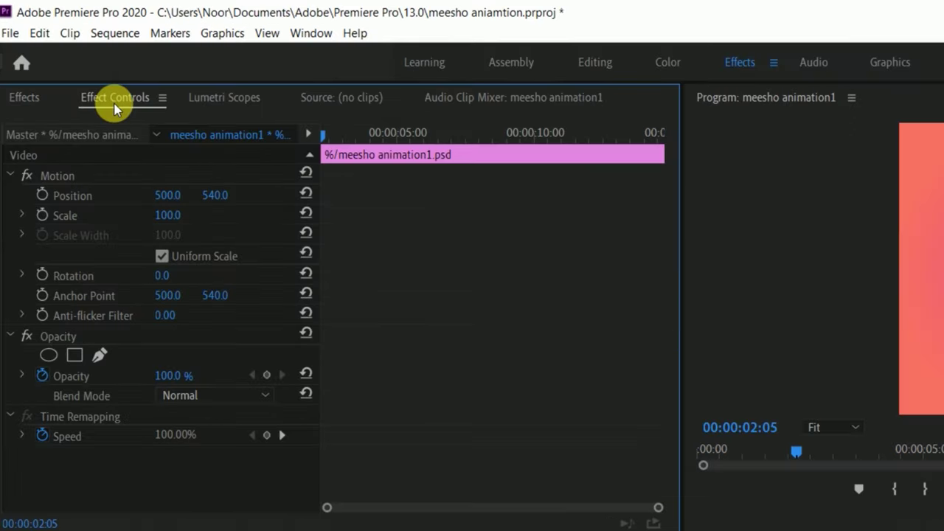
drag(422, 400, 413, 402)
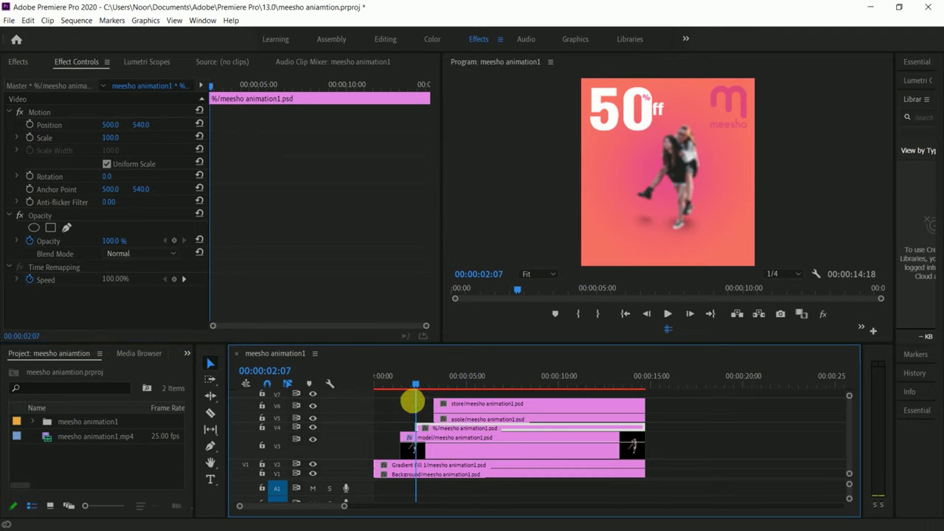
click(436, 444)
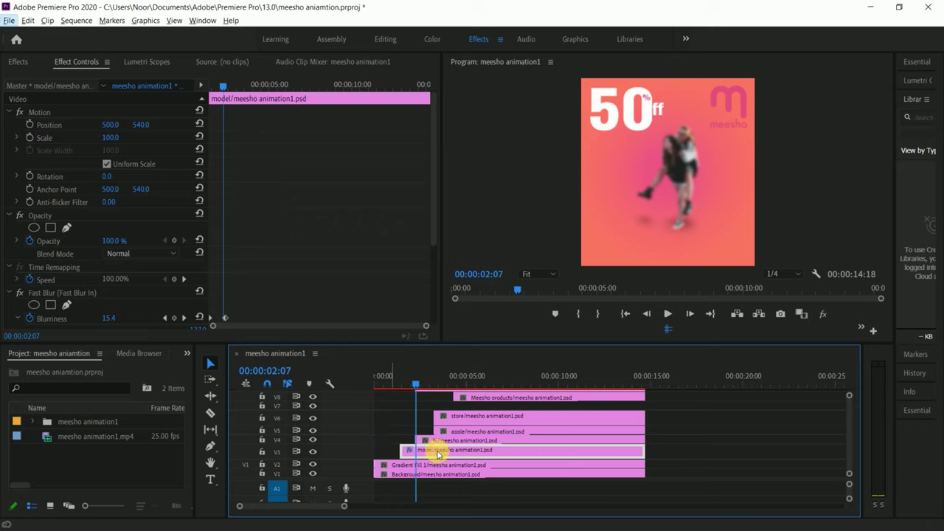
click(435, 442)
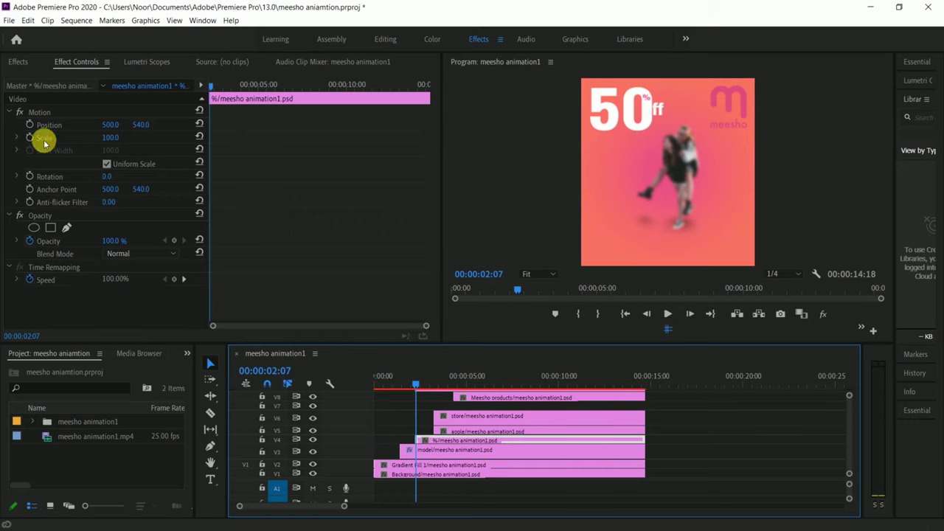
drag(238, 92, 222, 90)
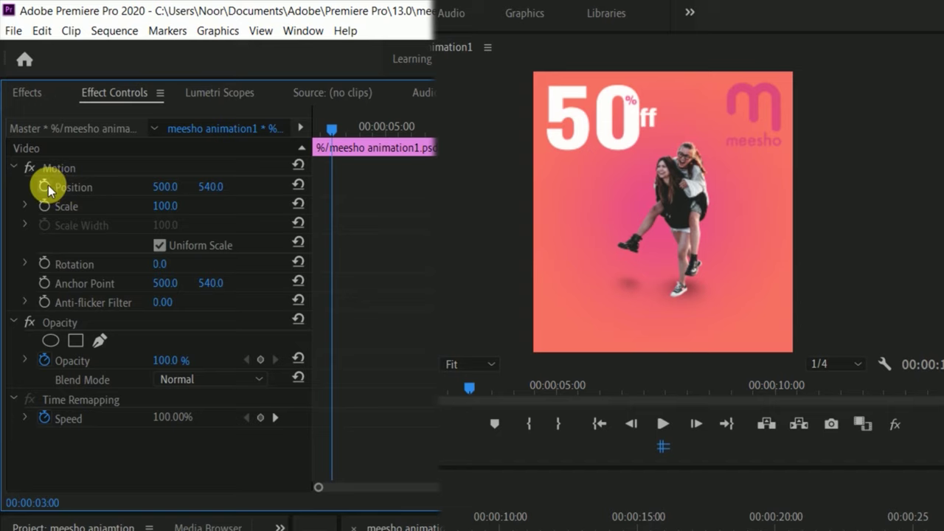
Step: Keyframe the % text's Position from X -21 at 2:06 to 500 near 3:00
click(49, 189)
drag(326, 127, 292, 148)
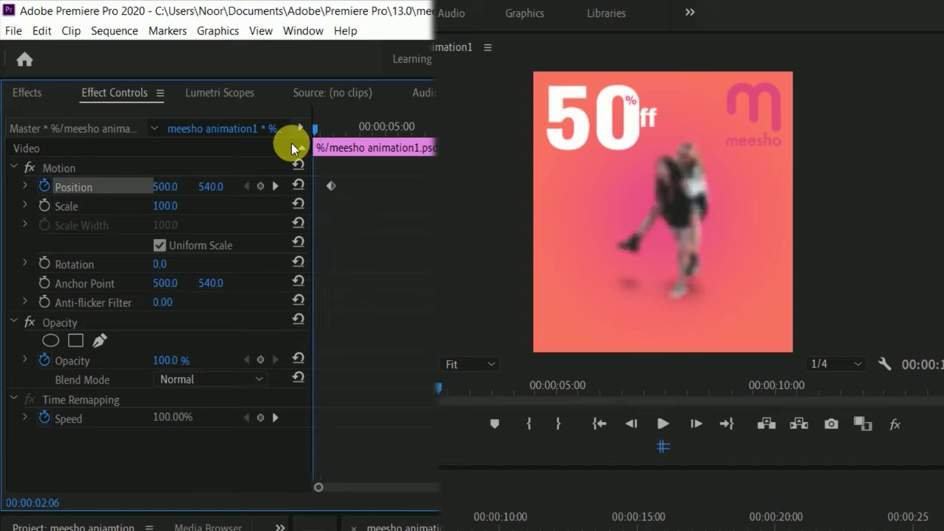
drag(170, 187, 88, 187)
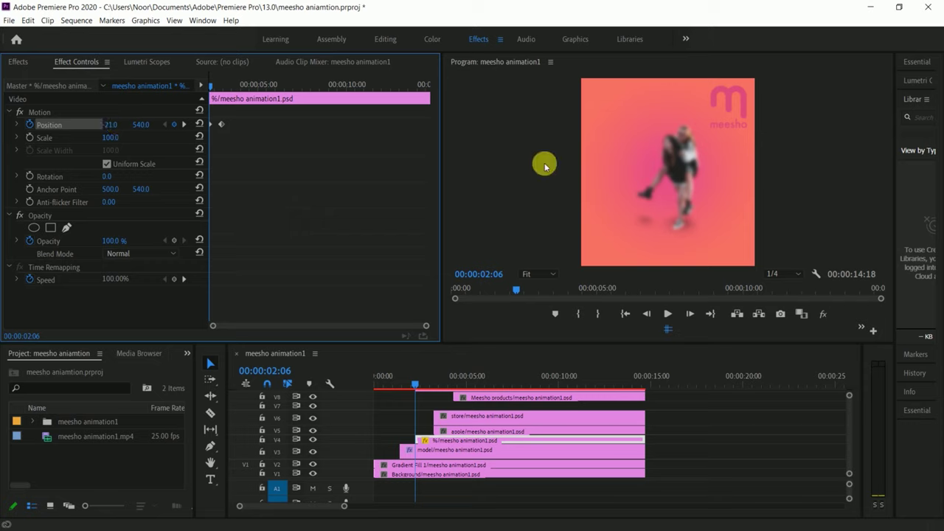
Step: Play back the slide-in, then zoom in and select both Position keyframes
key(space)
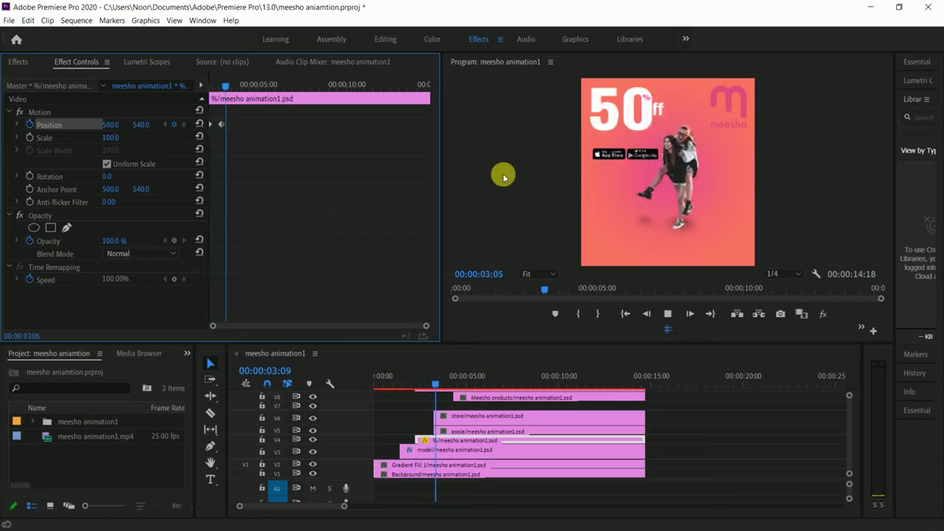
key(space)
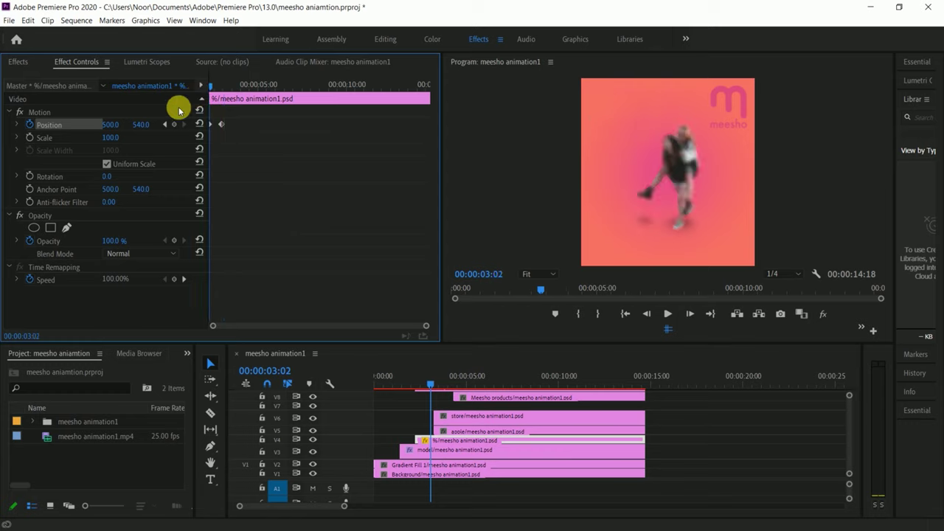
key(space)
key(space)
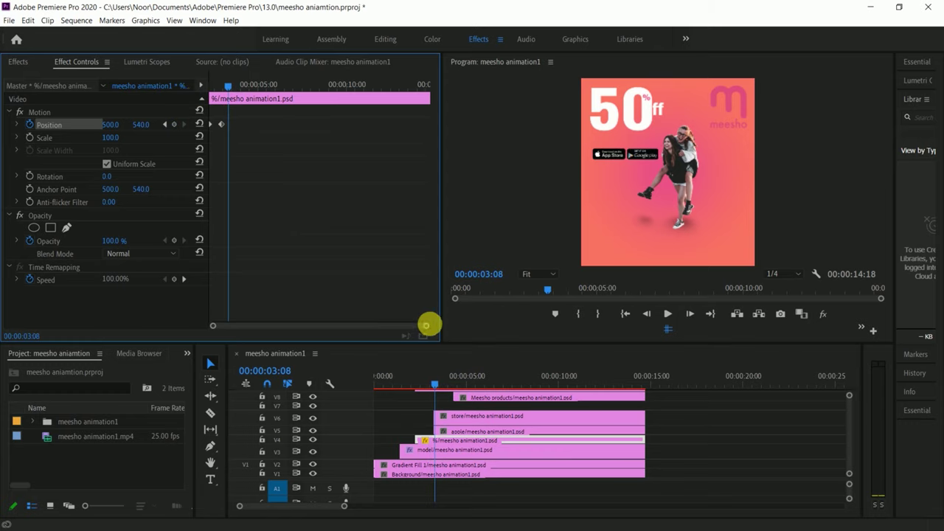
drag(422, 325, 350, 330)
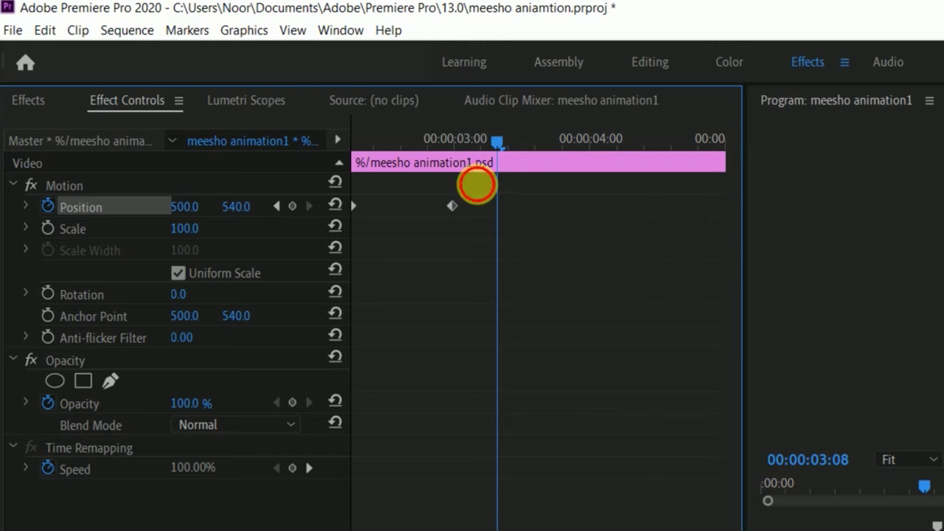
drag(476, 185, 322, 228)
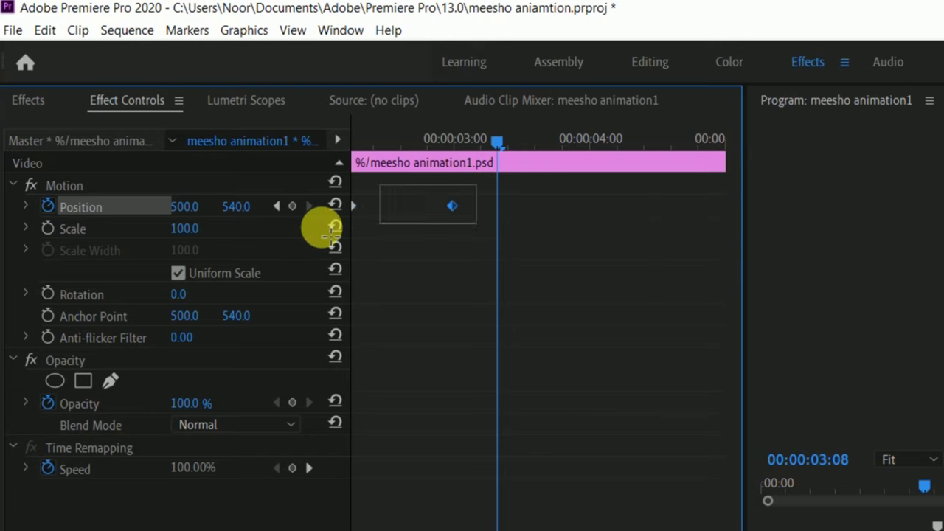
Step: Set the Position keyframes to Continuous Bezier and reshape the velocity curve to ease out
right_click(452, 210)
mouse_move(592, 359)
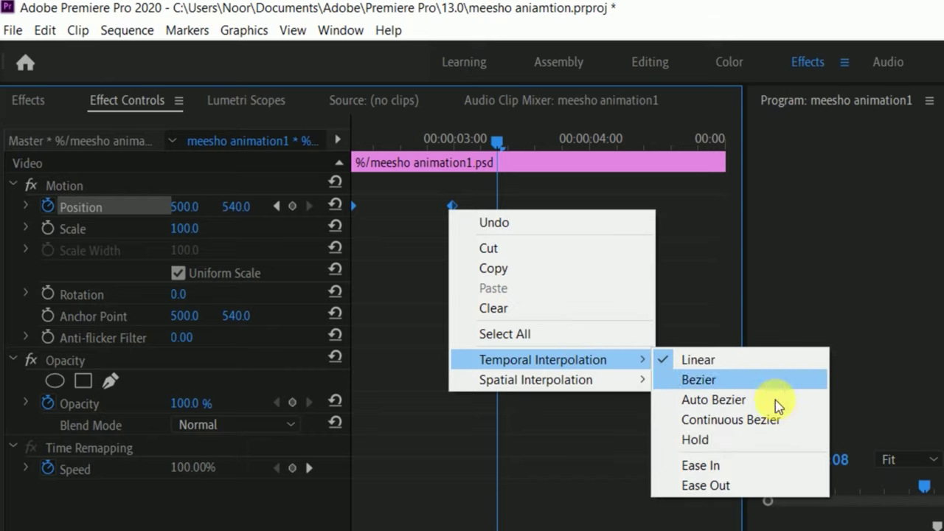
click(776, 421)
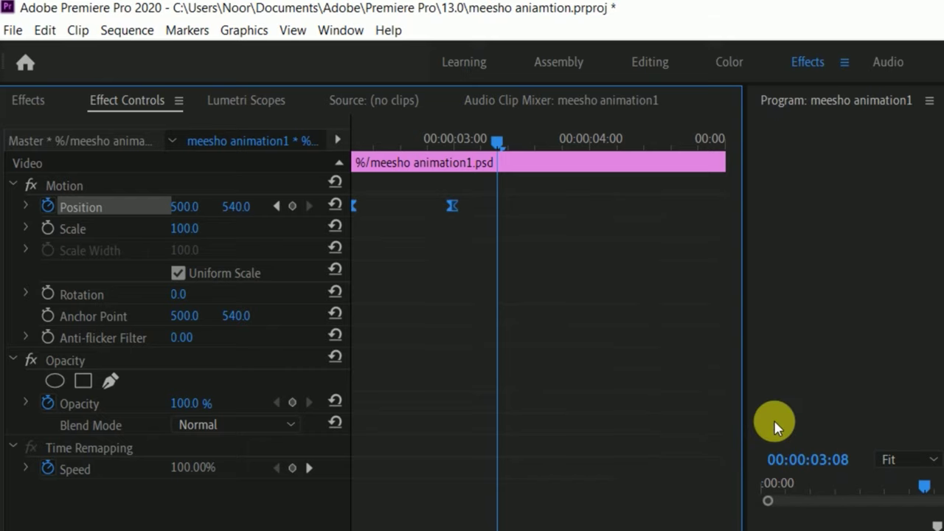
click(26, 206)
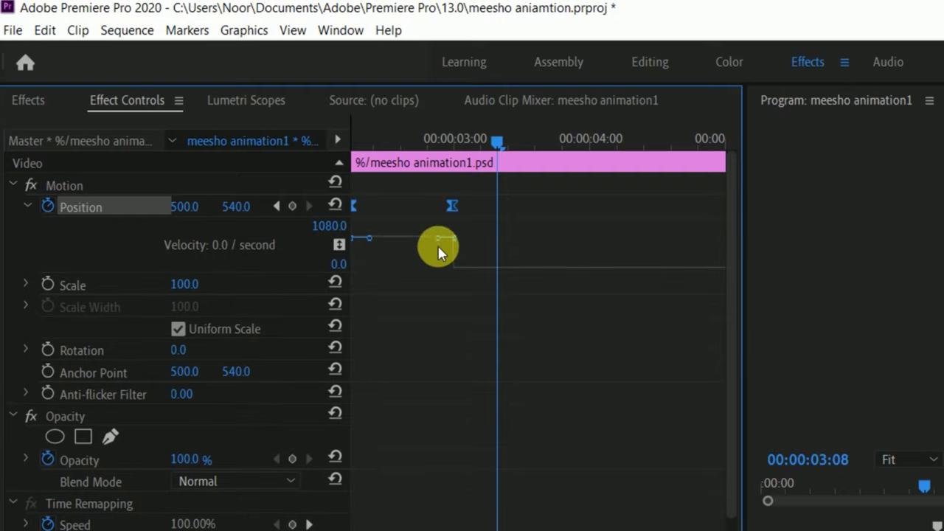
drag(440, 244, 425, 274)
Step: Preview the eased 50% off slide-in from the start of the clip
drag(497, 141, 394, 141)
drag(341, 181, 312, 186)
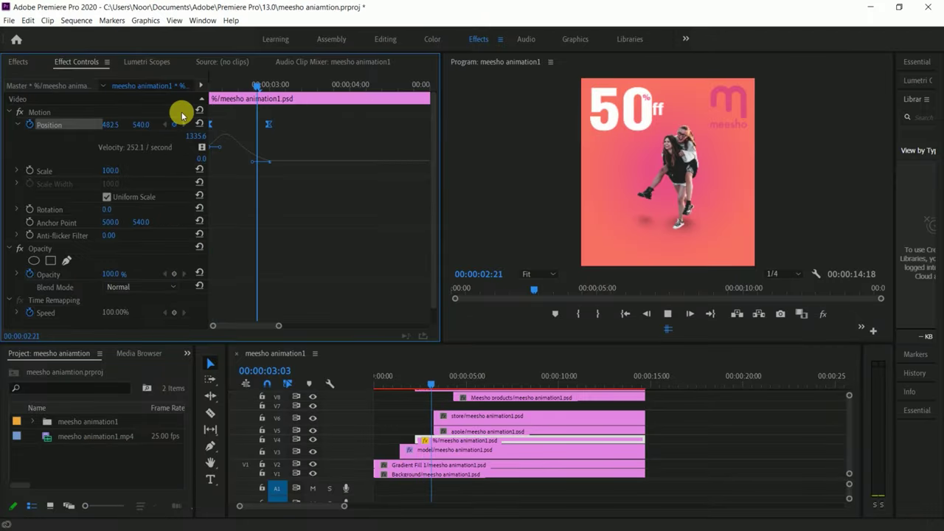
key(space)
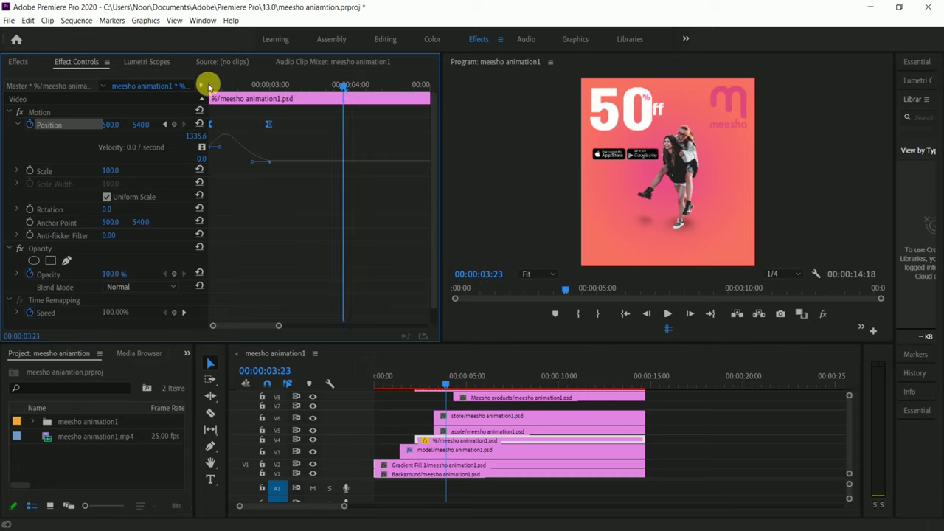
drag(219, 83, 200, 97)
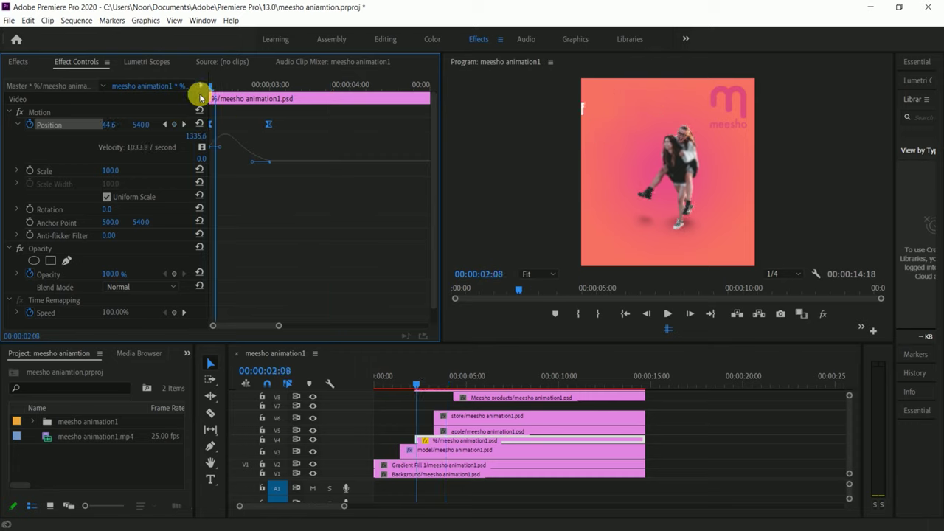
key(space)
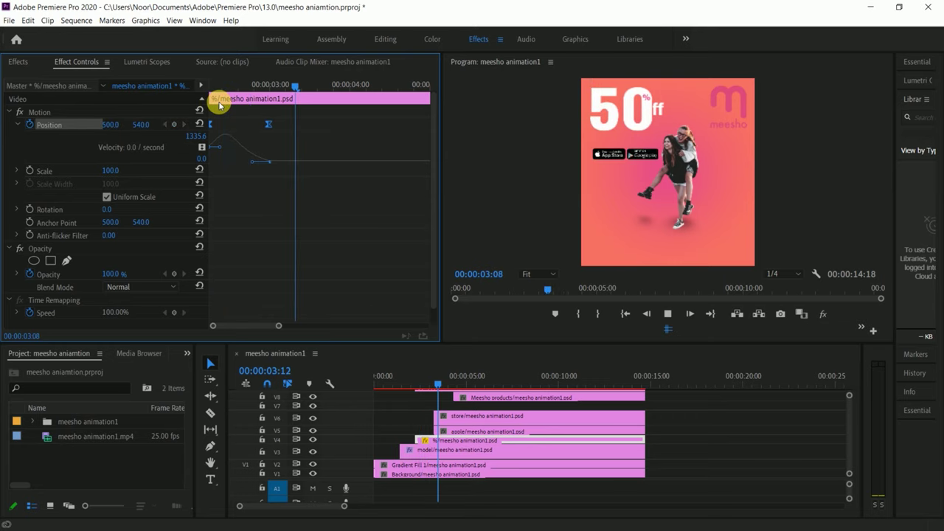
key(space)
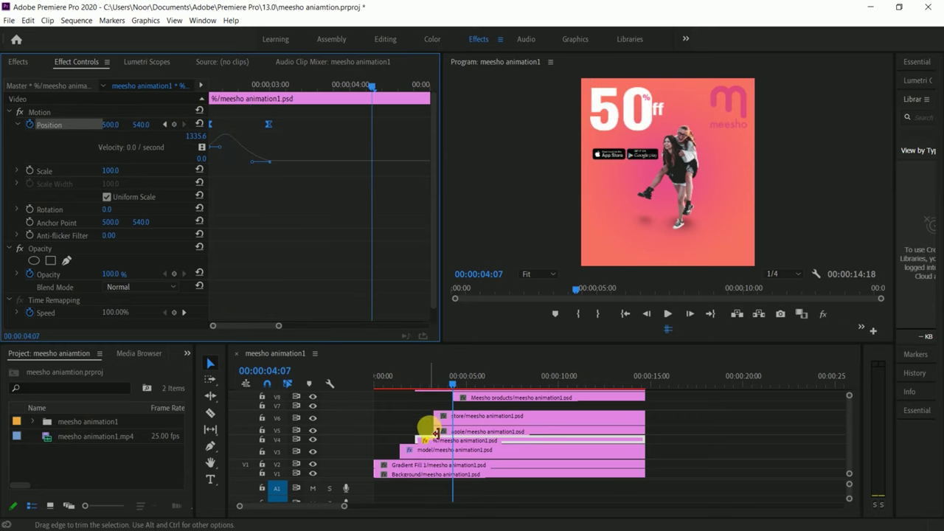
Step: Move the meesho logo and products clips down one track
drag(428, 418, 448, 431)
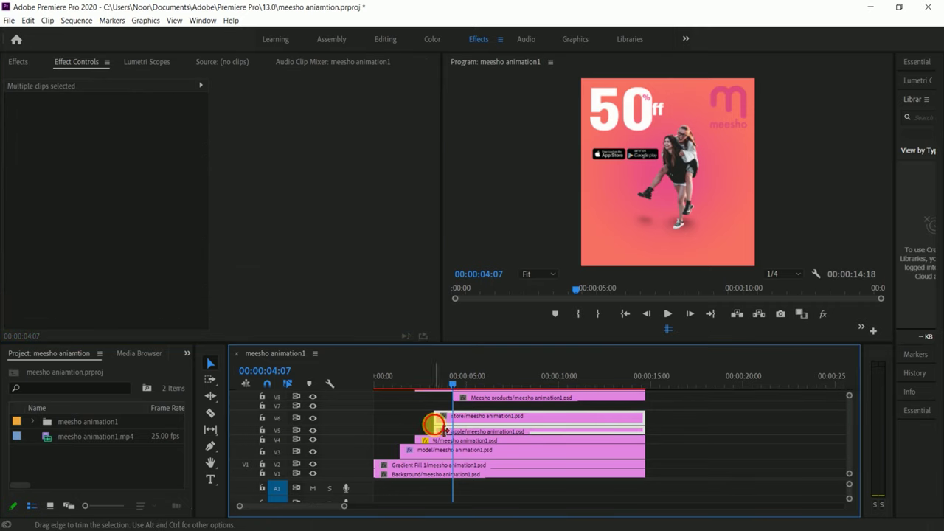
scroll(369, 507, up, 1)
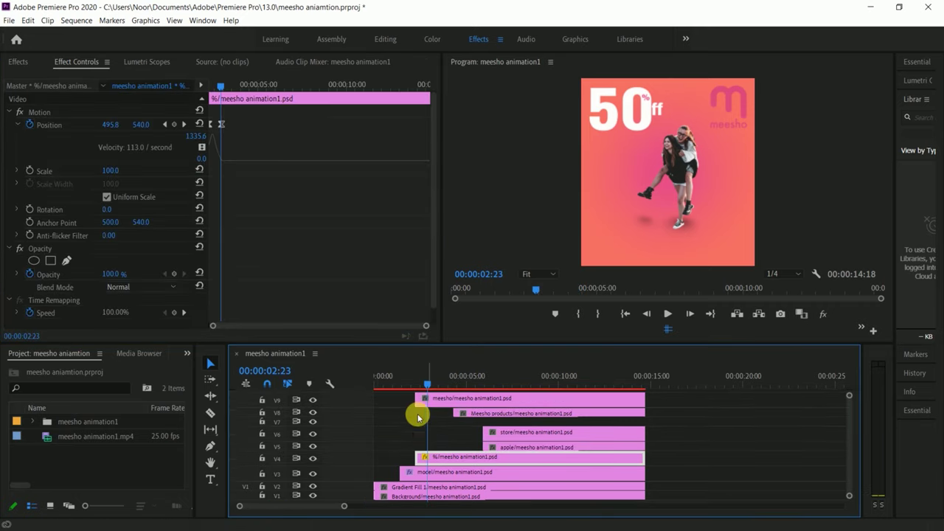
drag(401, 397, 458, 423)
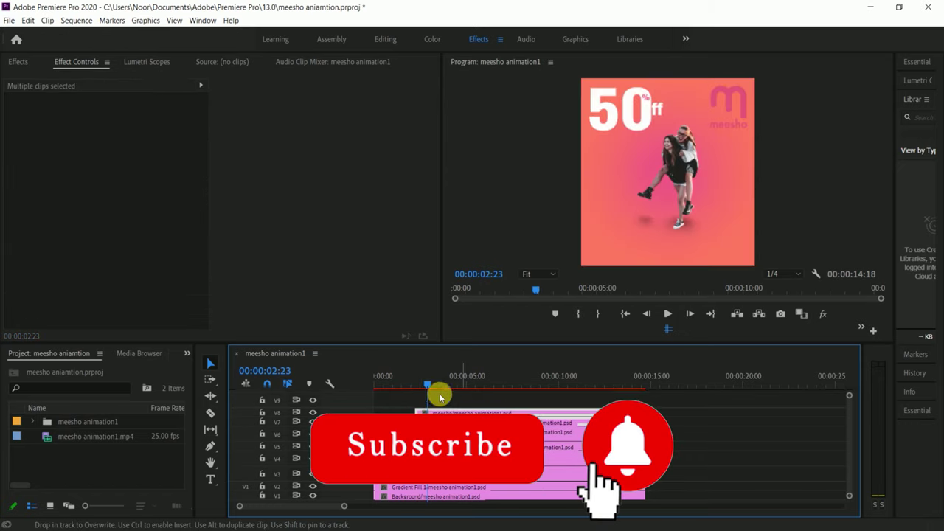
Step: Trim the meesho logo clip so it starts 8 frames later
click(419, 386)
drag(418, 390, 422, 415)
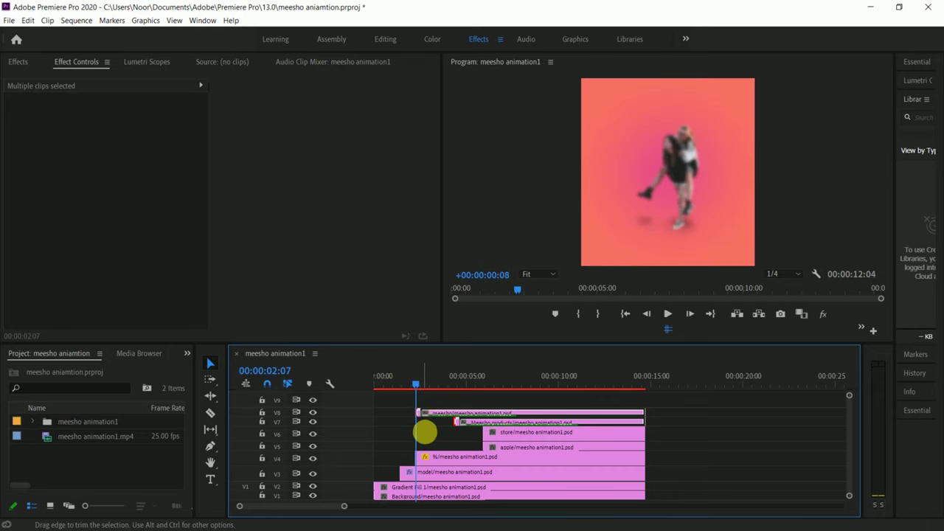
key(Down)
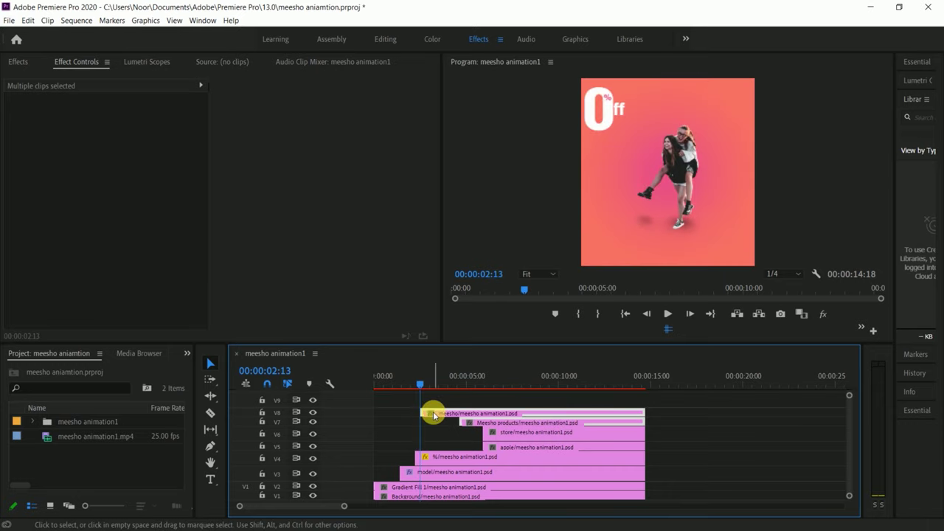
Step: Turn on Position keyframing for the meesho logo clip at 3:04
click(443, 413)
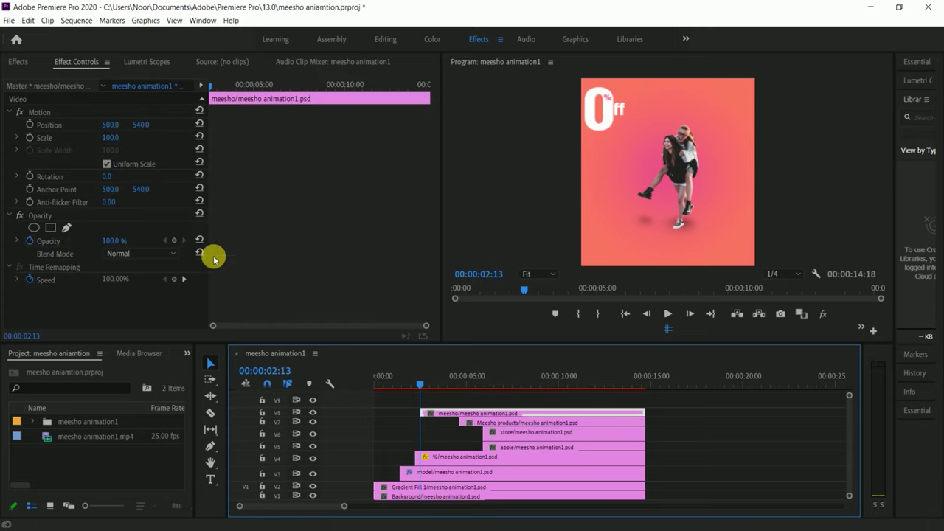
click(220, 89)
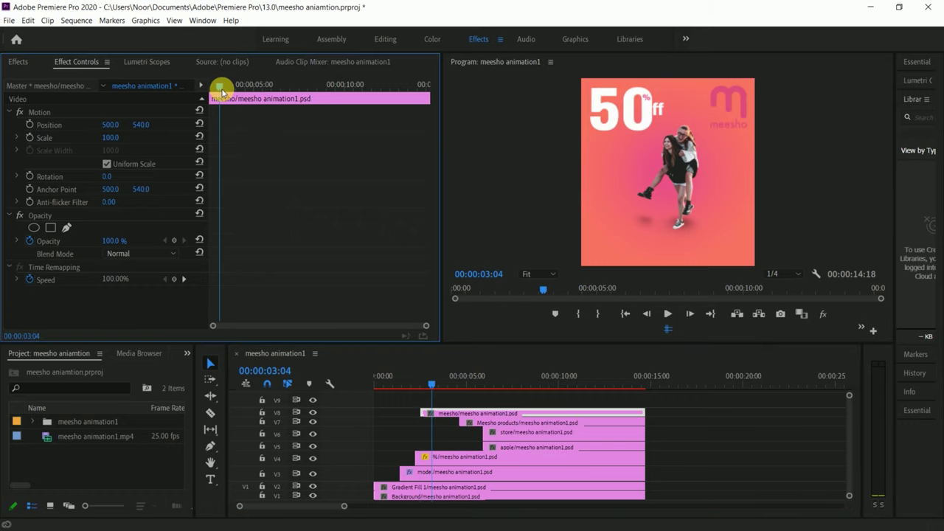
drag(227, 89, 219, 89)
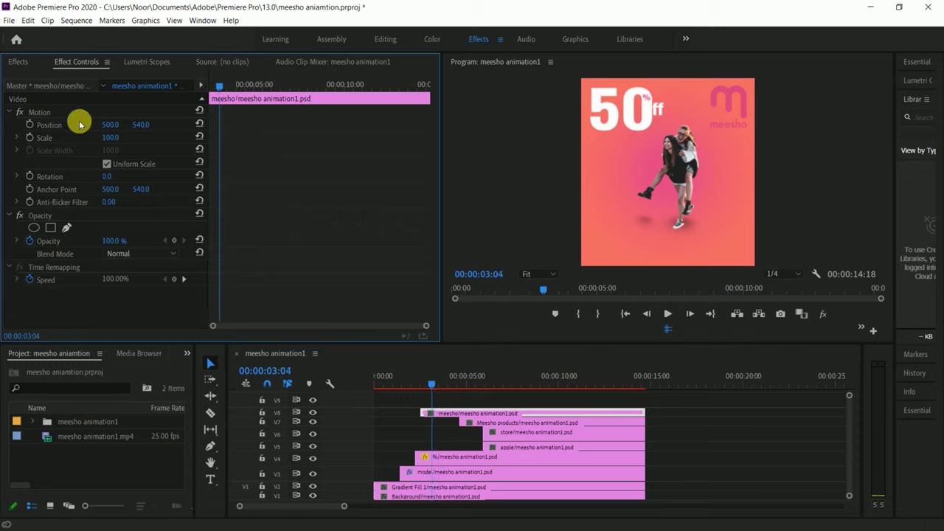
click(29, 124)
Step: Set the logo's Position keyframe to Auto Bezier and reveal its speed graph
mouse_move(226, 84)
mouse_down()
mouse_move(184, 93)
mouse_move(174, 106)
mouse_up()
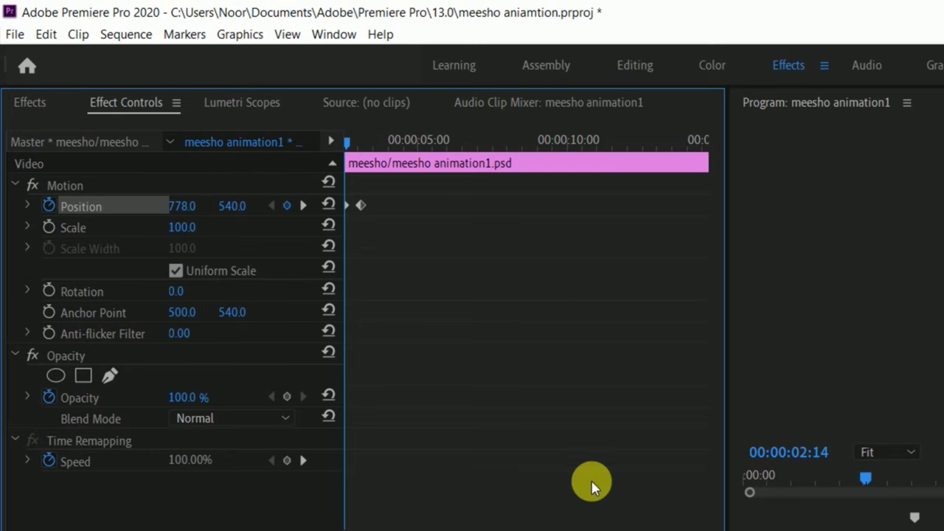
drag(688, 525, 590, 527)
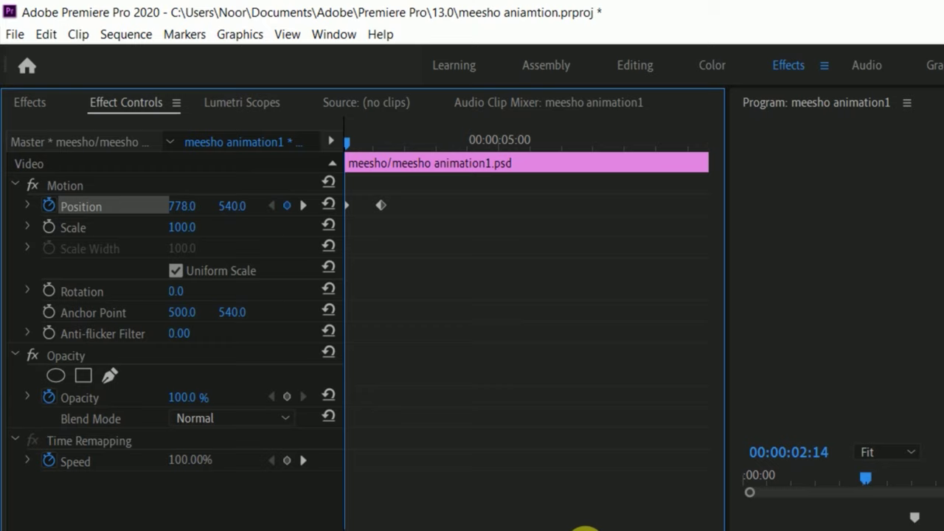
drag(437, 199, 295, 238)
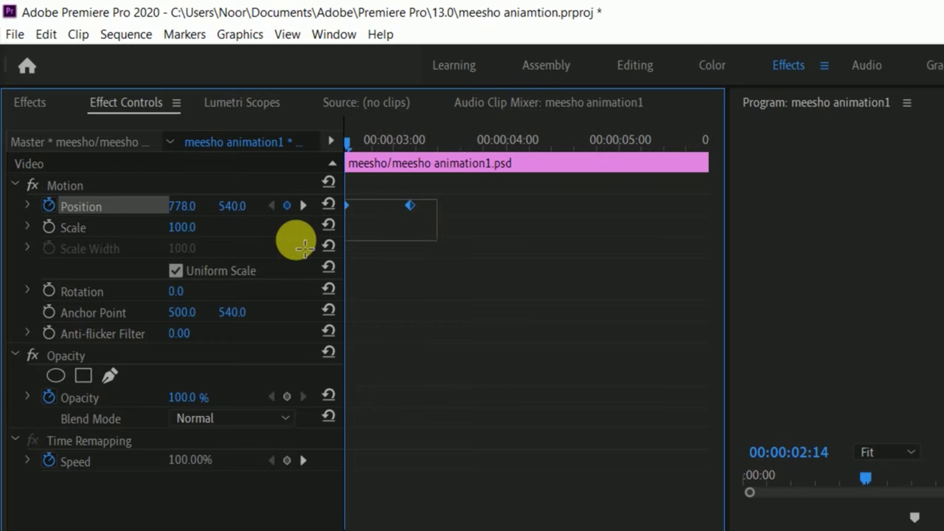
right_click(411, 202)
mouse_move(568, 347)
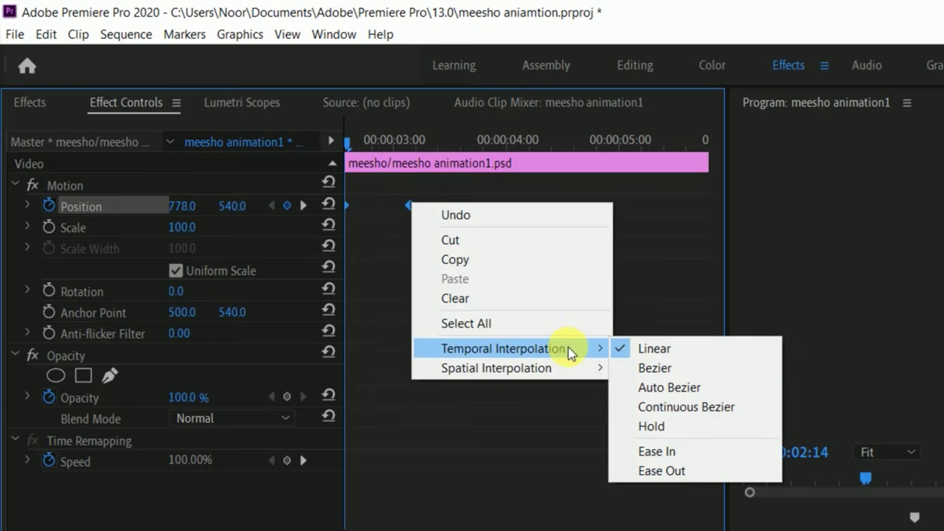
click(706, 389)
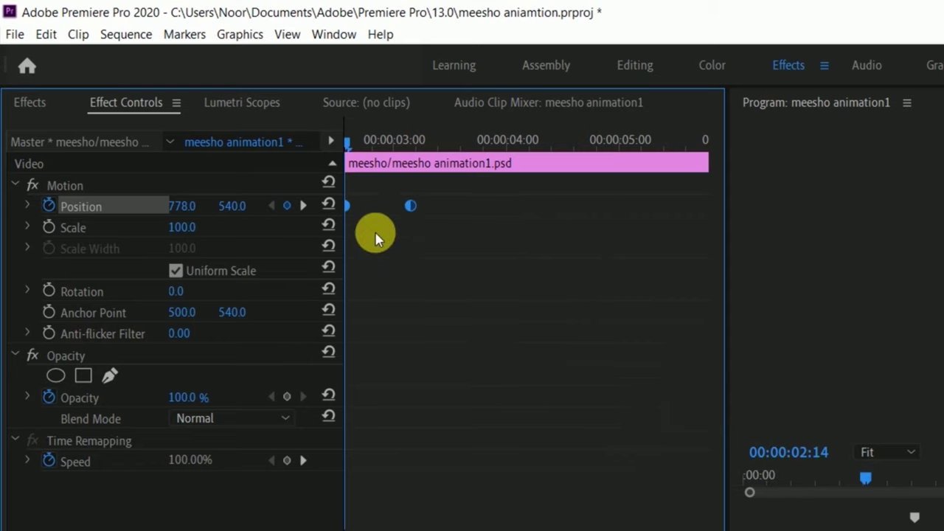
click(26, 206)
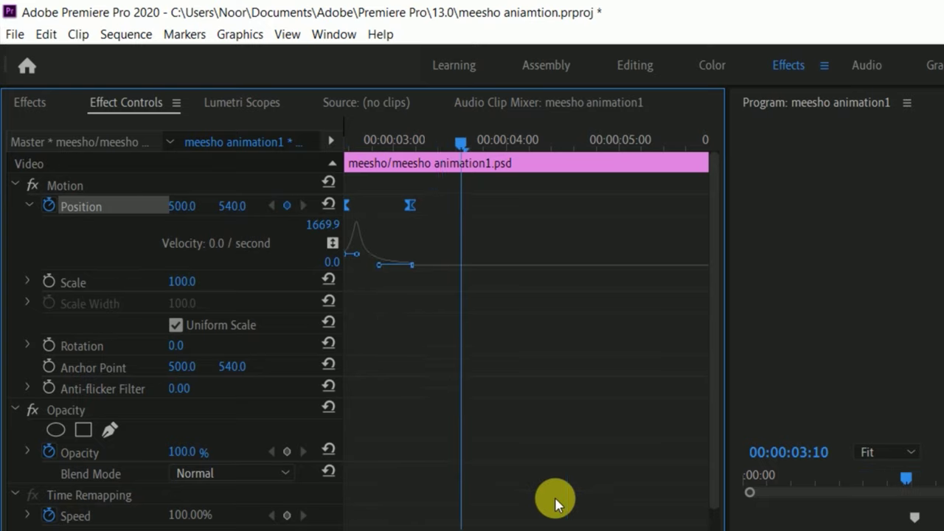
Step: Make the logo's Position keyframe Ease In and preview the slide-in from the clip start
key(space)
key(shift+Left)
key(shift+Left)
key(shift+Left)
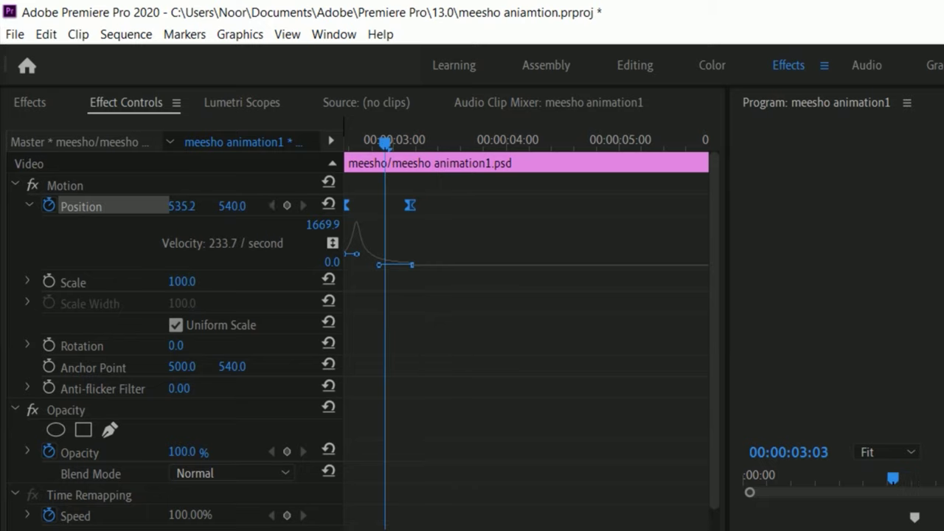
right_click(407, 205)
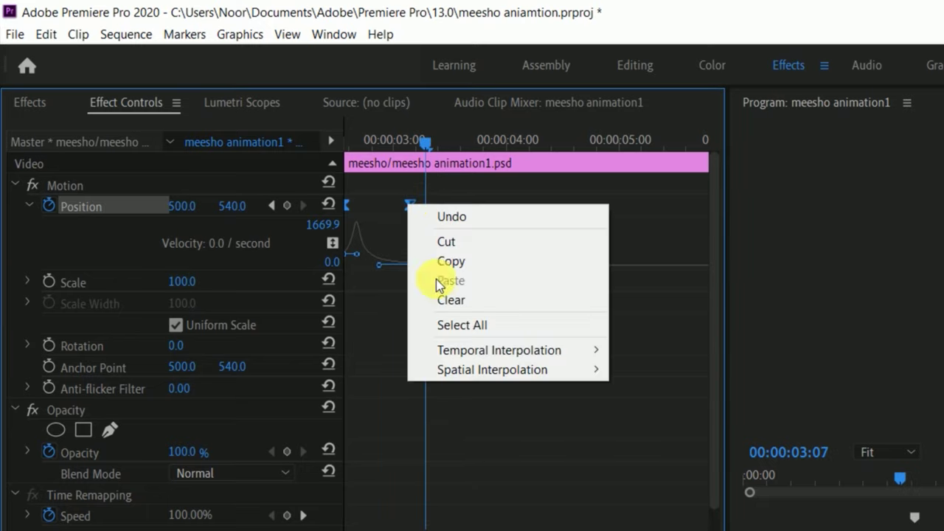
mouse_move(579, 358)
click(694, 452)
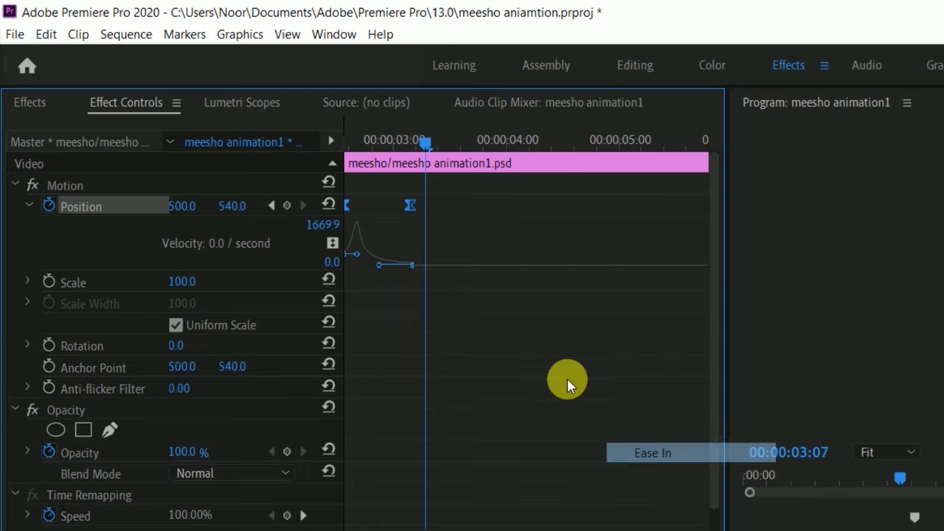
key(Left)
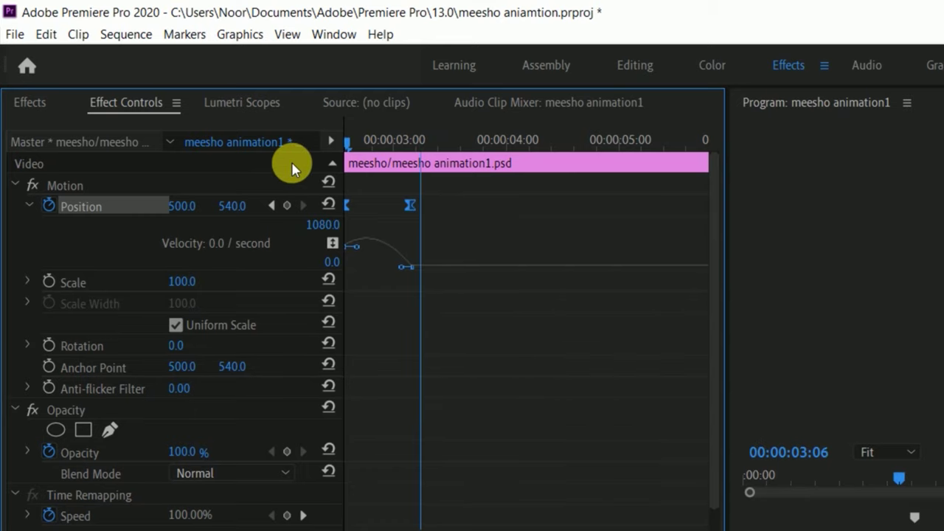
key(Up)
key(space)
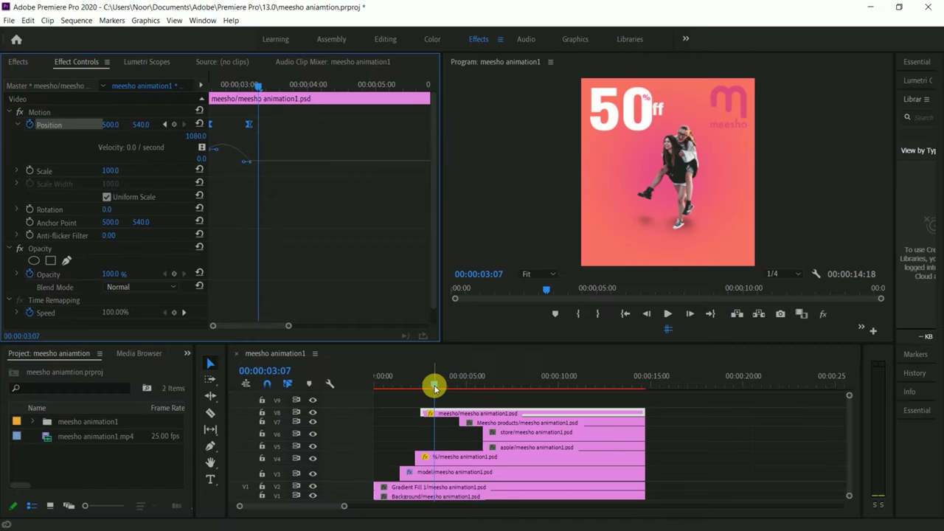
mouse_move(435, 387)
mouse_down()
mouse_move(468, 388)
mouse_move(453, 386)
mouse_up()
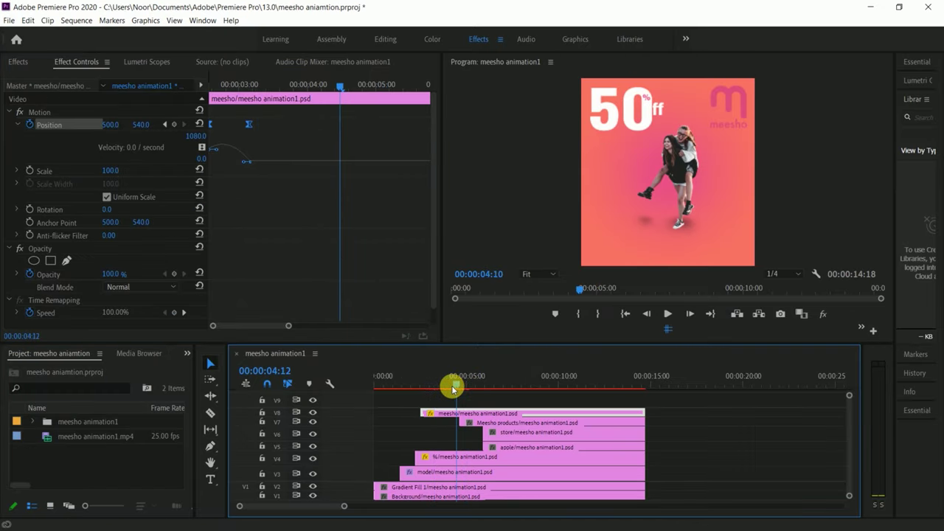
Step: Place the Meesho products clip on V8 starting at 00:00:04:07, then preview and select it
drag(472, 423, 457, 423)
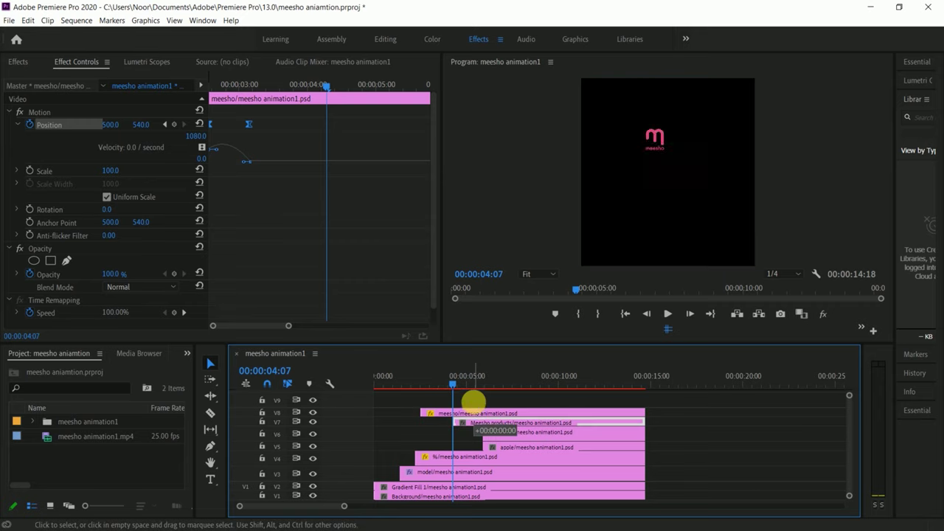
mouse_move(462, 425)
mouse_down()
mouse_move(476, 408)
mouse_move(471, 415)
mouse_up()
key(space)
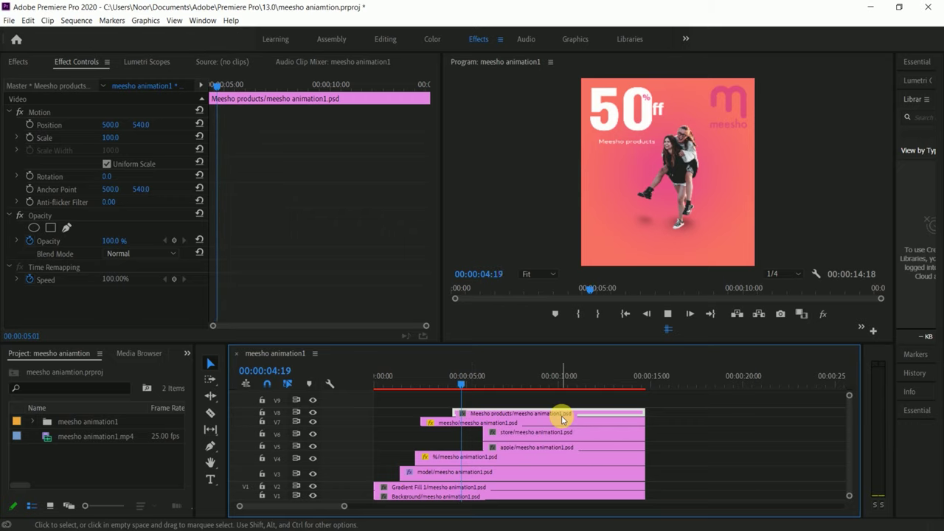
key(space)
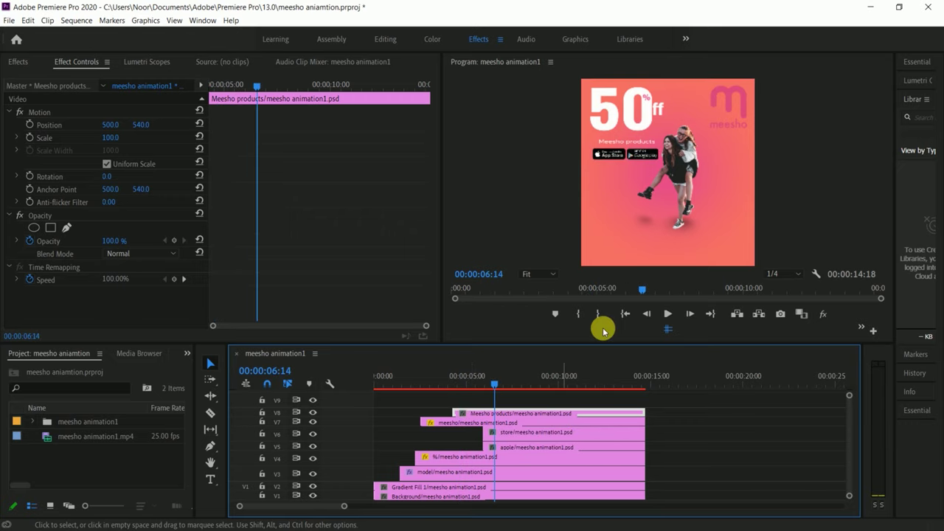
drag(492, 381, 453, 391)
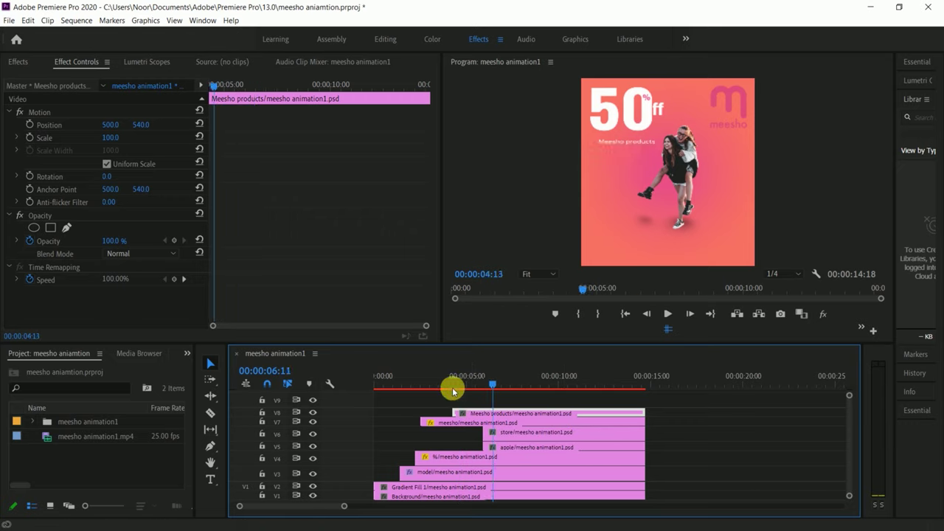
click(479, 411)
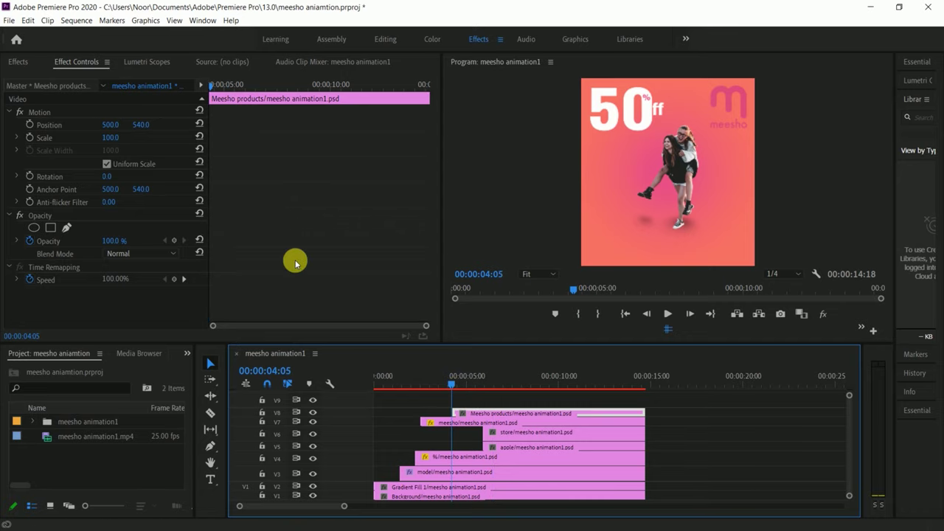
Step: Search Effects for 'push' and apply Push to the Meesho products clip's start
click(18, 61)
click(80, 78)
text(pusg)
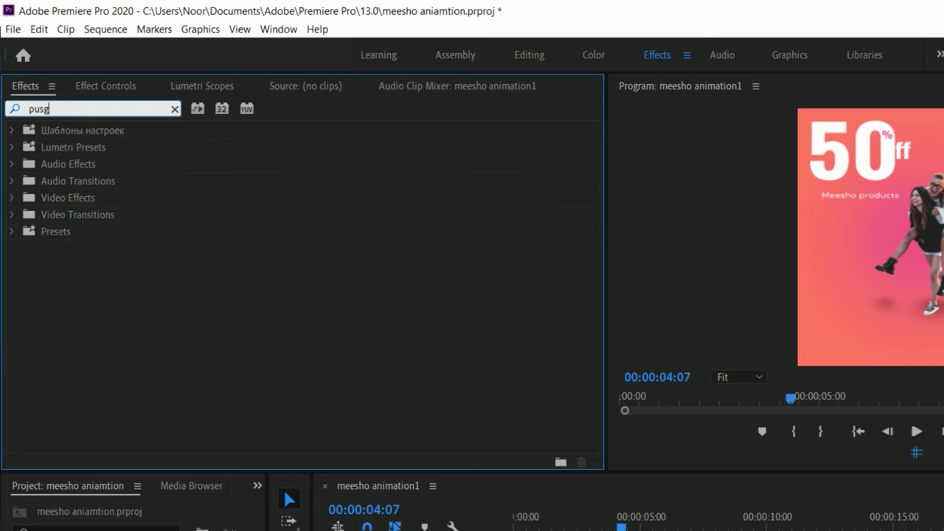
key(BackSpace)
text(h)
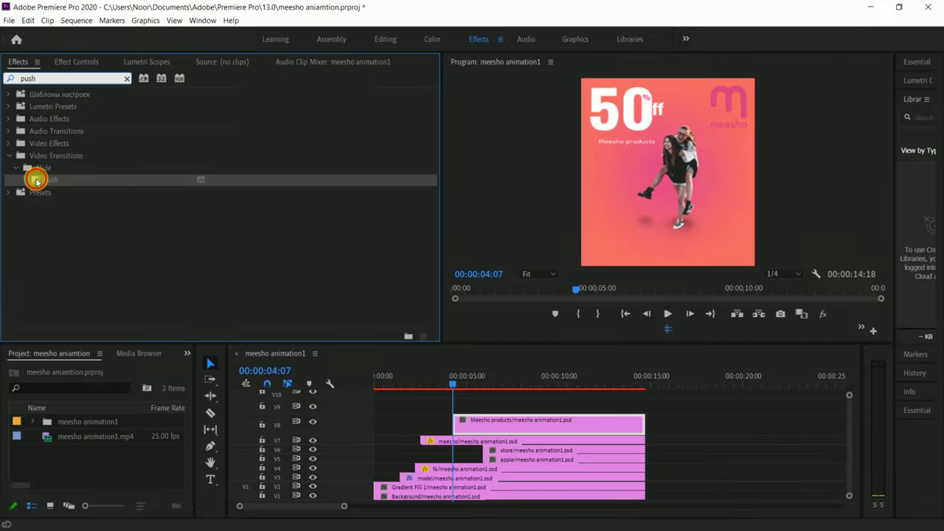
drag(36, 180, 461, 422)
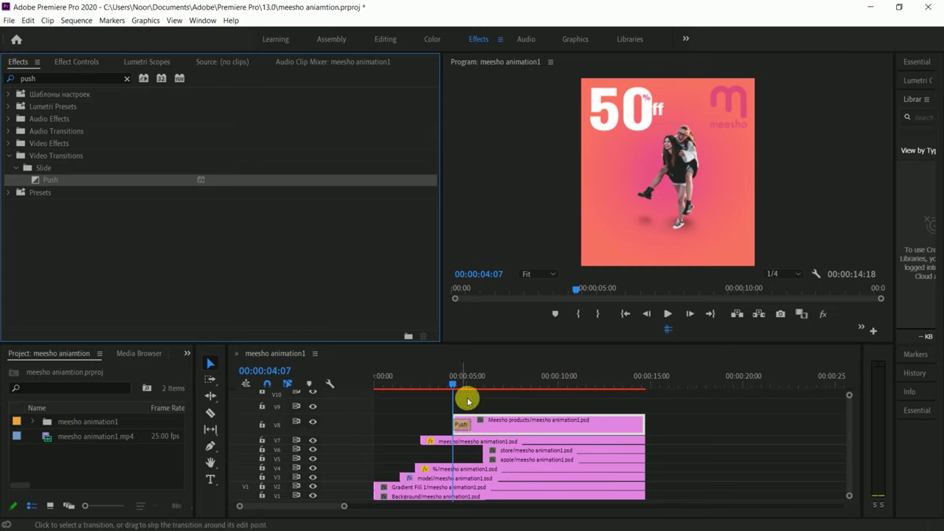
Step: Preview the Push transition and change its duration in the transition settings
key(space)
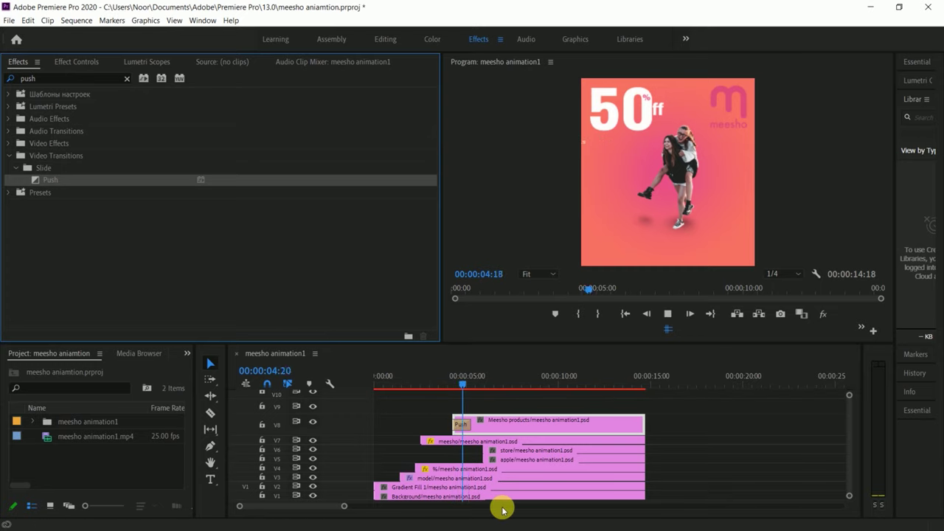
click(455, 382)
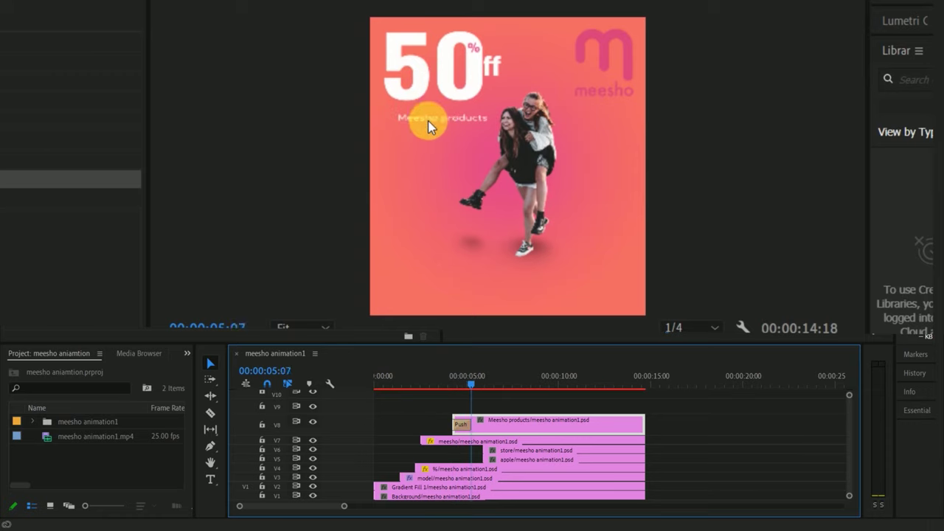
click(455, 383)
double_click(462, 430)
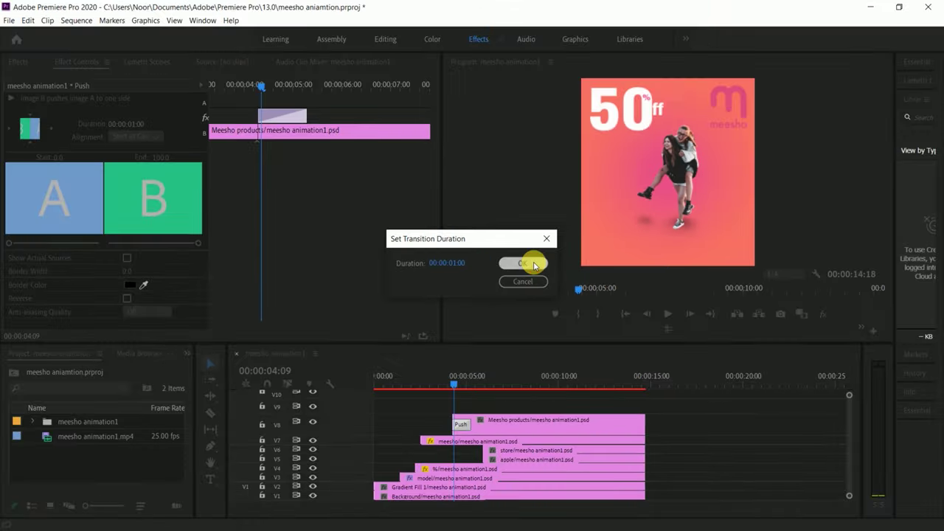
click(561, 237)
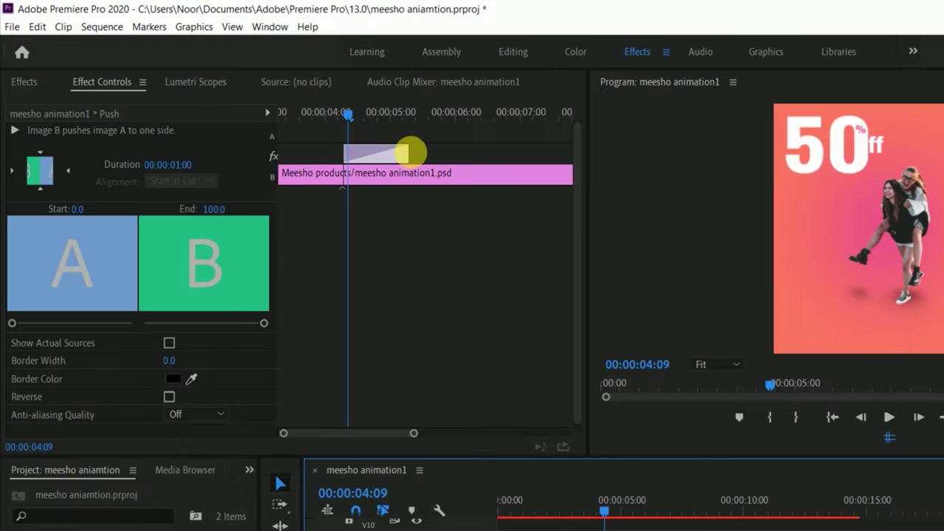
Step: Trim the Push transition, trying 6 frames, and settle on 8 frames
drag(414, 158, 384, 159)
click(332, 117)
key(space)
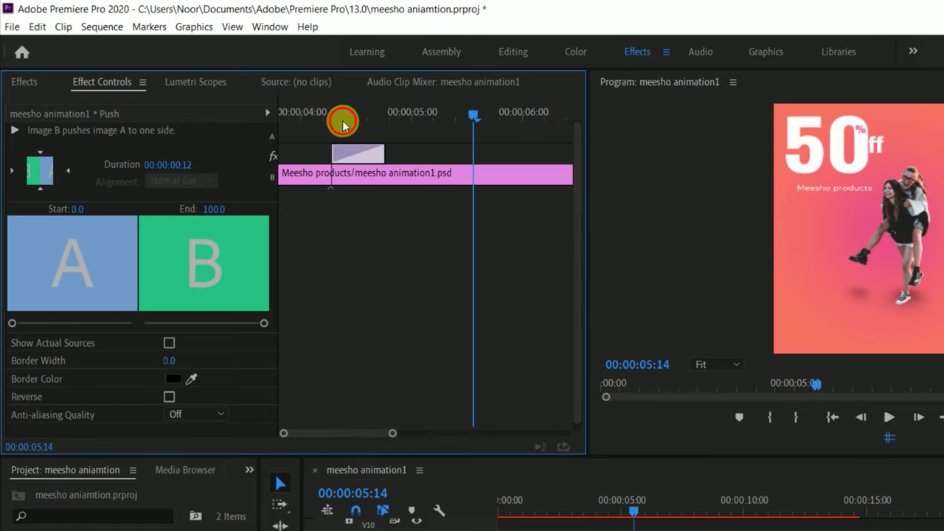
drag(343, 124, 360, 125)
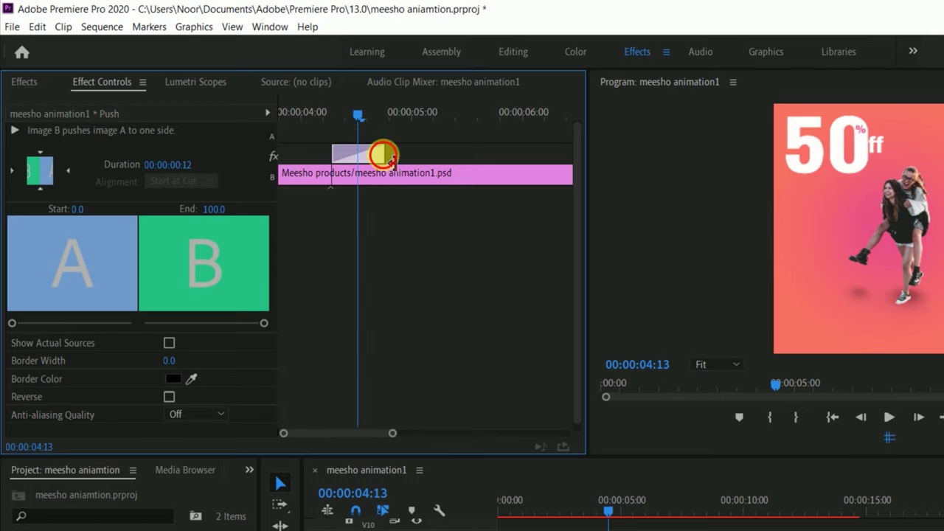
drag(391, 158, 361, 156)
key(space)
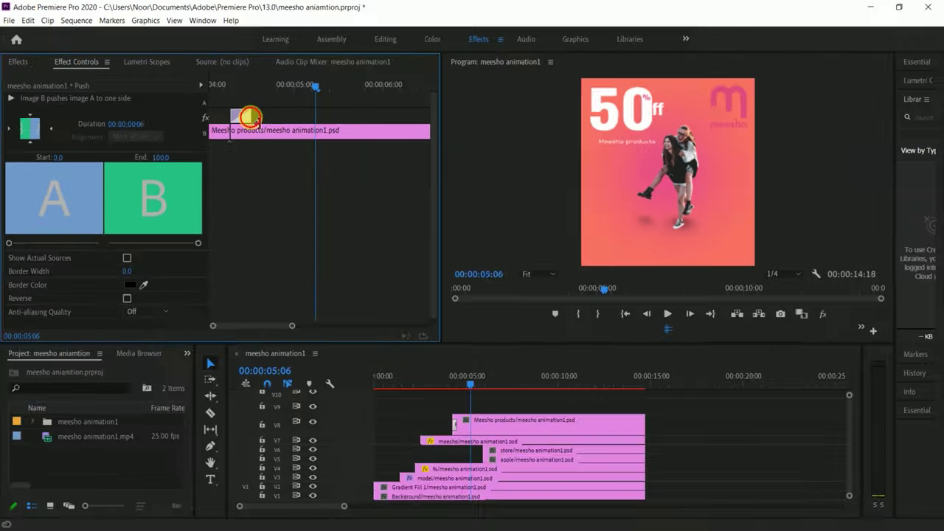
drag(262, 118, 258, 118)
click(455, 381)
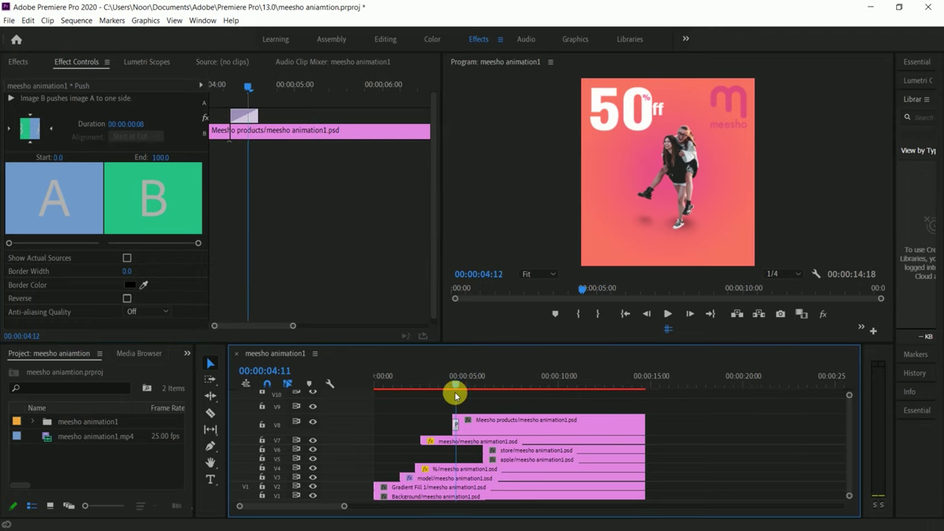
scroll(377, 426, down, 1)
scroll(376, 426, up, 2)
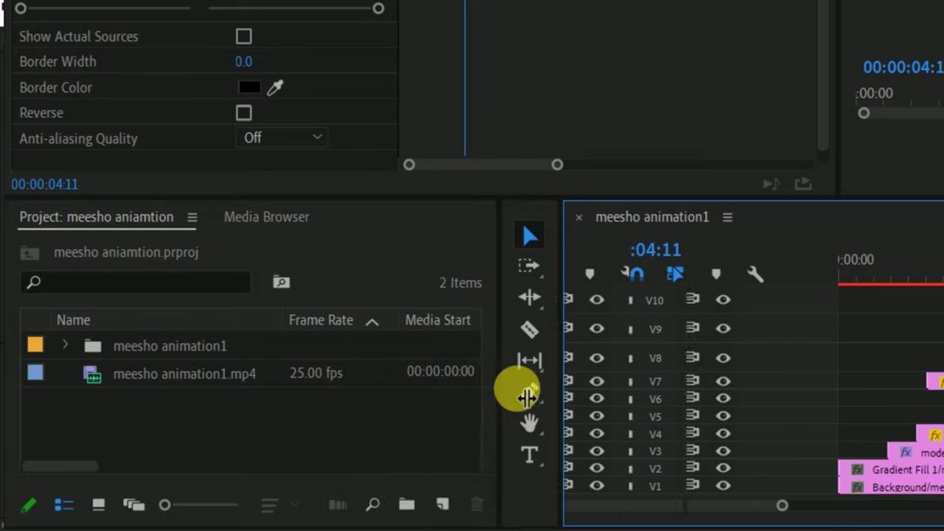
Step: Create a new Adjustment Layer from the Project panel's new item list
drag(196, 465, 272, 447)
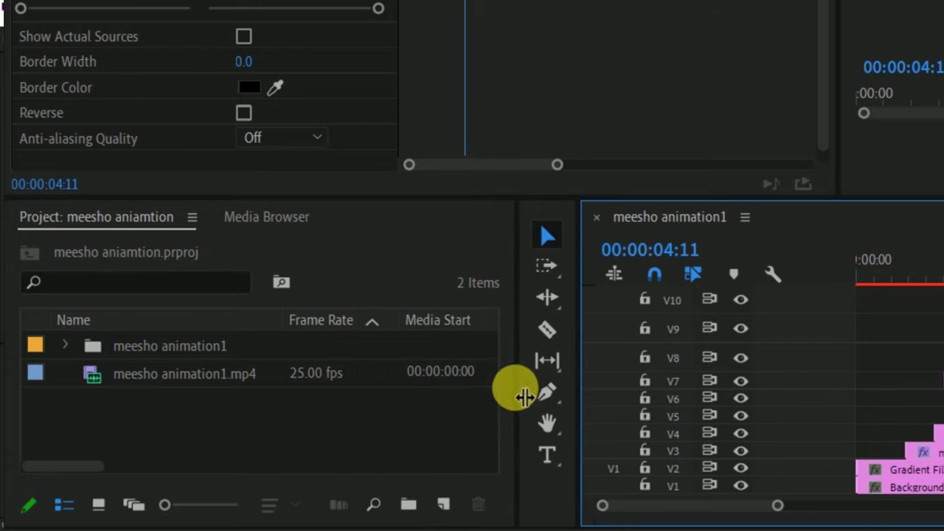
click(442, 505)
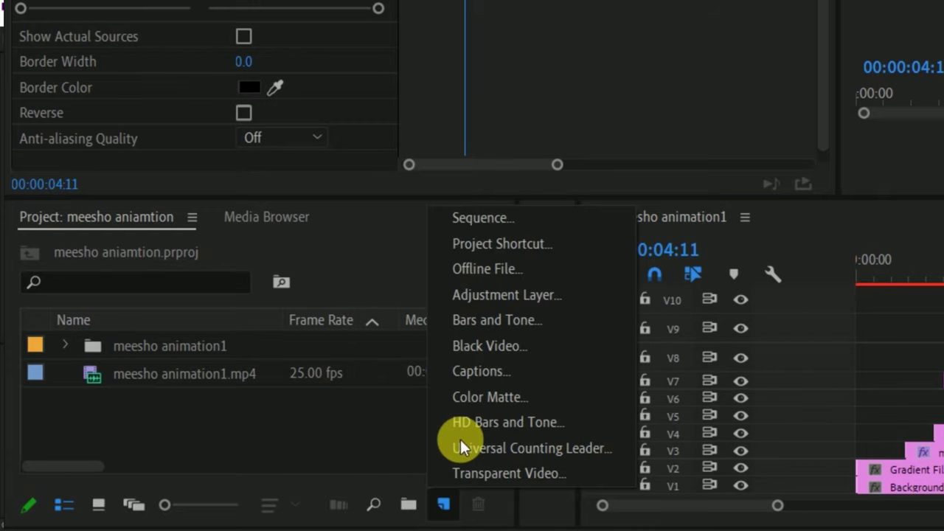
click(493, 356)
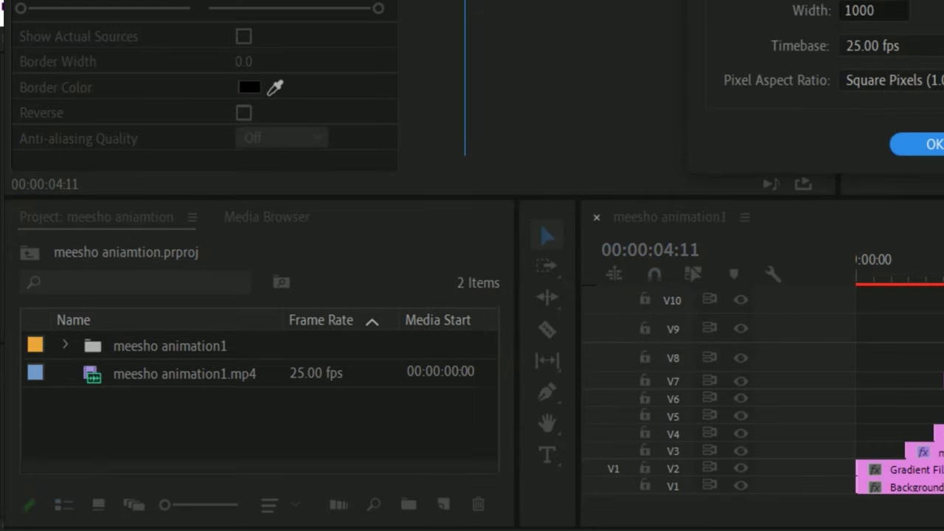
click(443, 505)
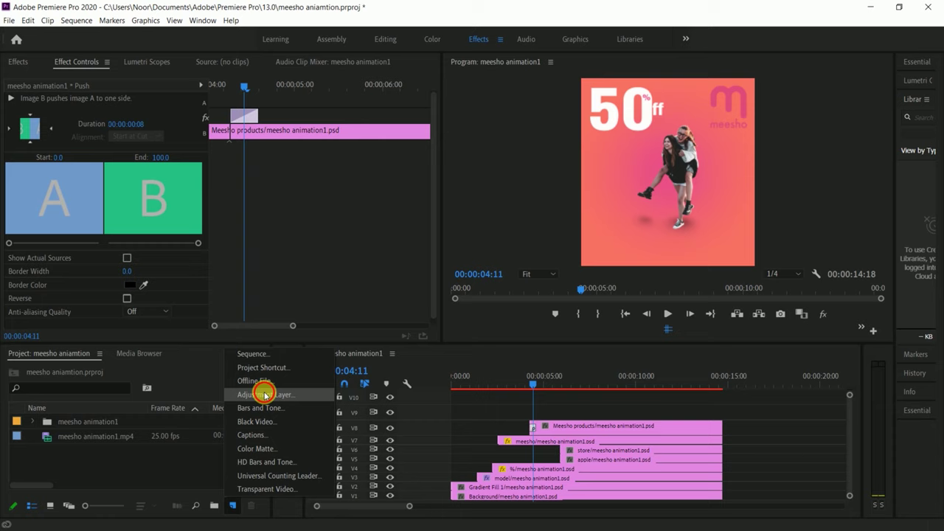
click(506, 295)
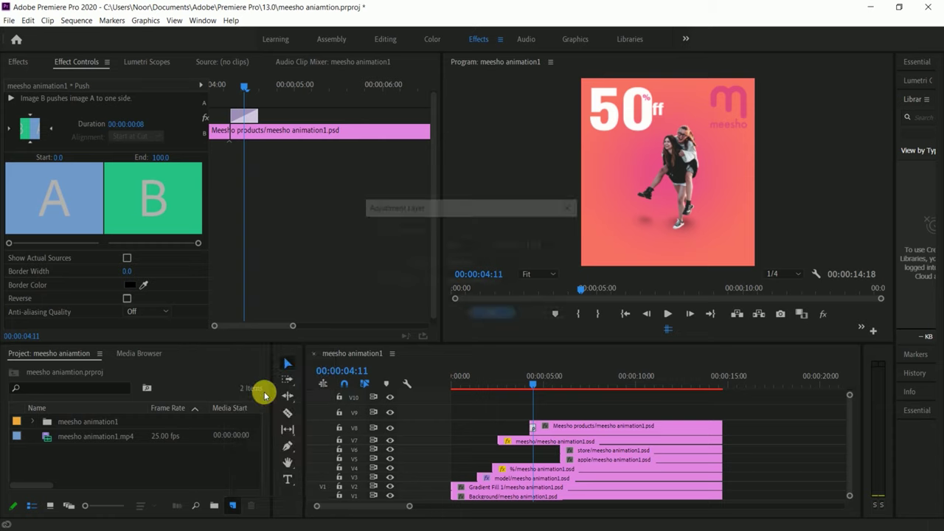
click(490, 315)
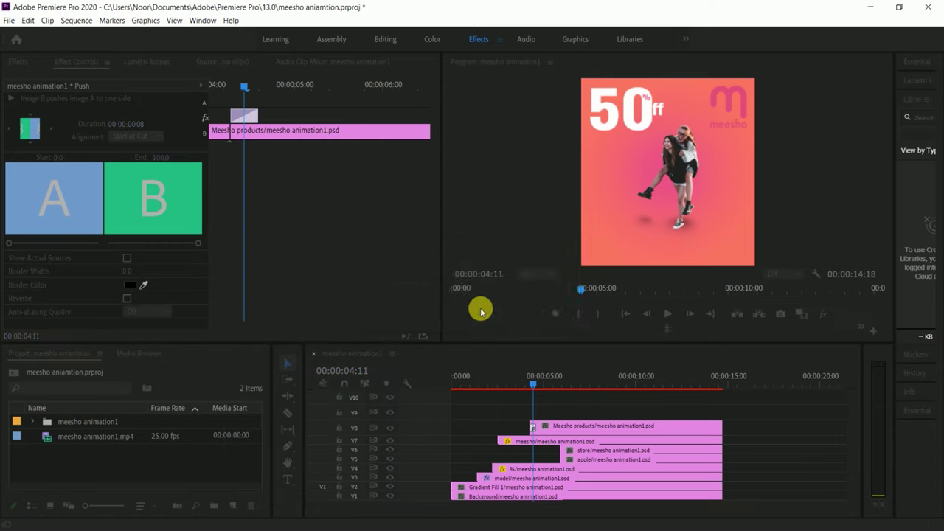
Step: Place the Adjustment Layer on V9 at the playhead and trim it to 8 frames
drag(16, 425, 538, 418)
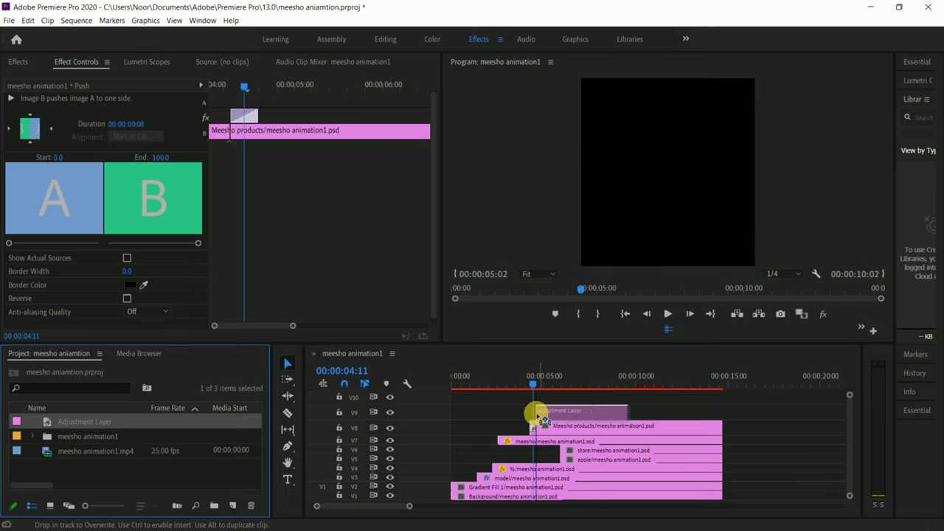
drag(533, 418, 535, 418)
scroll(537, 418, up, 5)
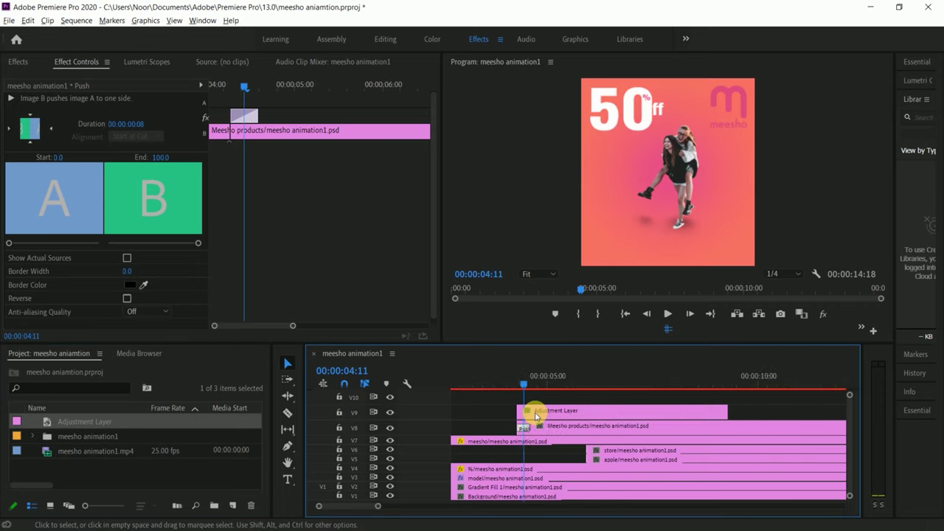
scroll(623, 418, down, 3)
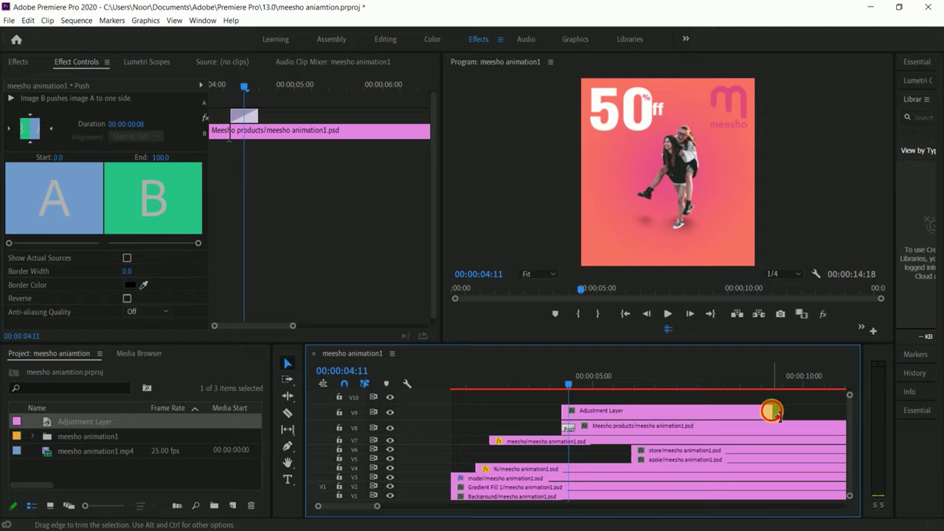
drag(770, 415, 582, 422)
drag(401, 368, 387, 362)
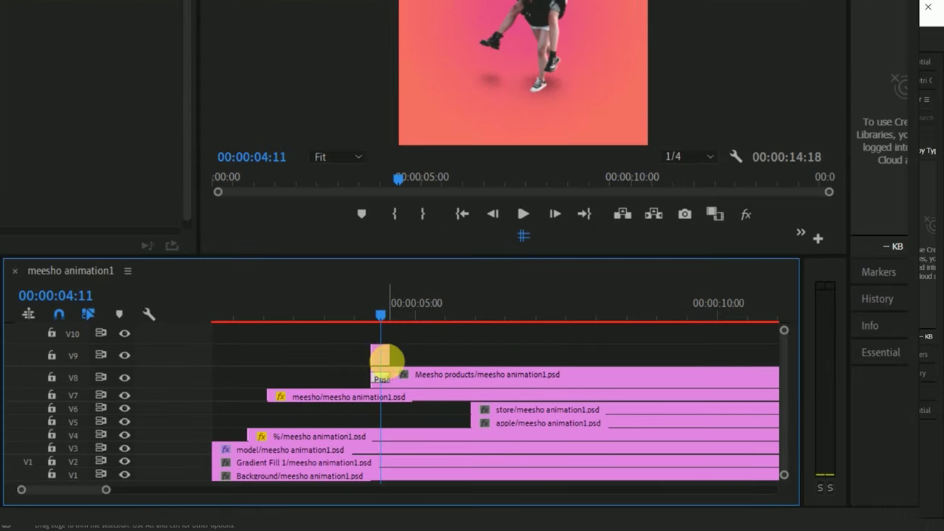
scroll(387, 362, up, 2)
scroll(387, 362, up, 2)
scroll(387, 359, up, 2)
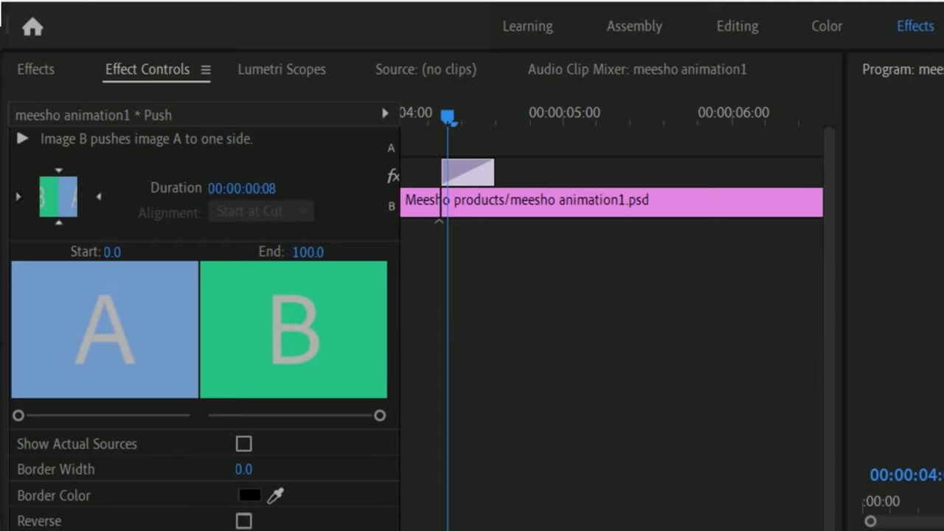
Step: Search 'blur' and drop Gaussian Blur onto the V9 Adjustment Layer, showing its Effect Controls
click(24, 69)
click(147, 103)
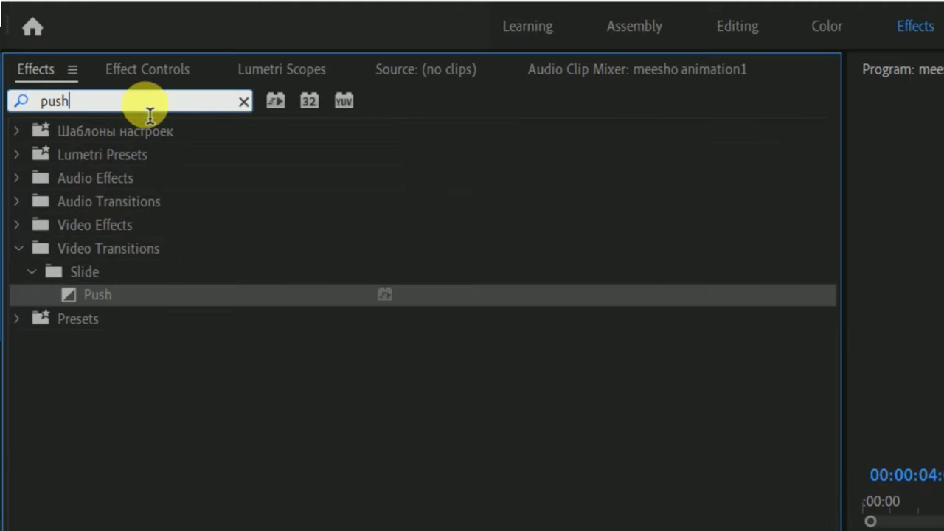
key(BackSpace)
key(BackSpace)
key(BackSpace)
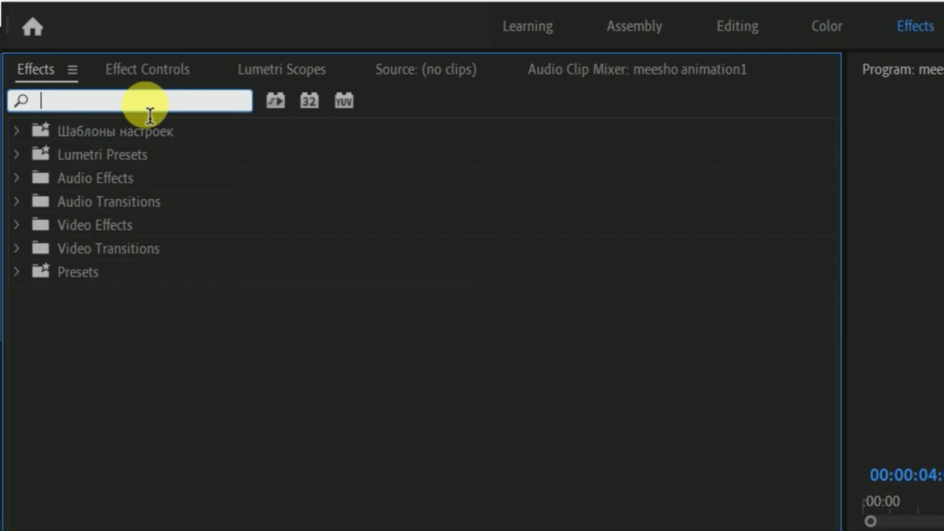
text(blur)
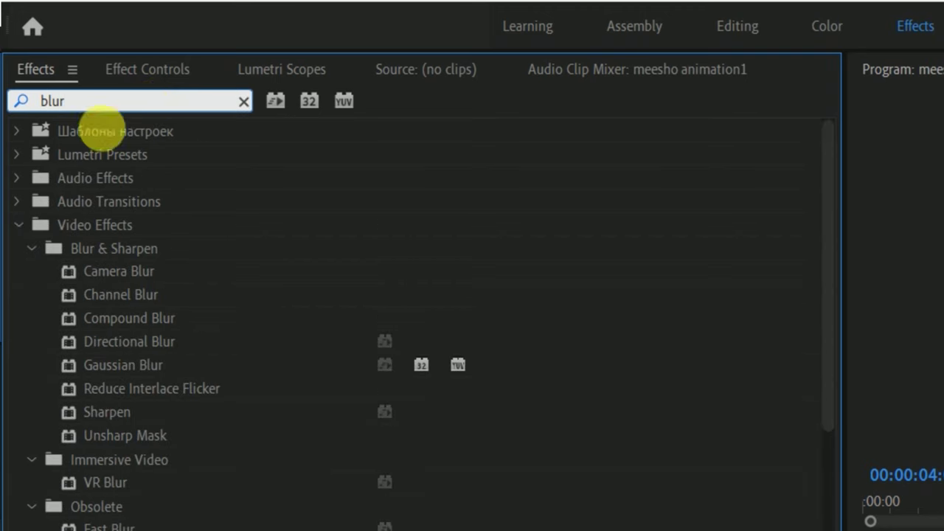
mouse_move(64, 217)
mouse_down()
mouse_move(499, 425)
mouse_move(493, 417)
mouse_up()
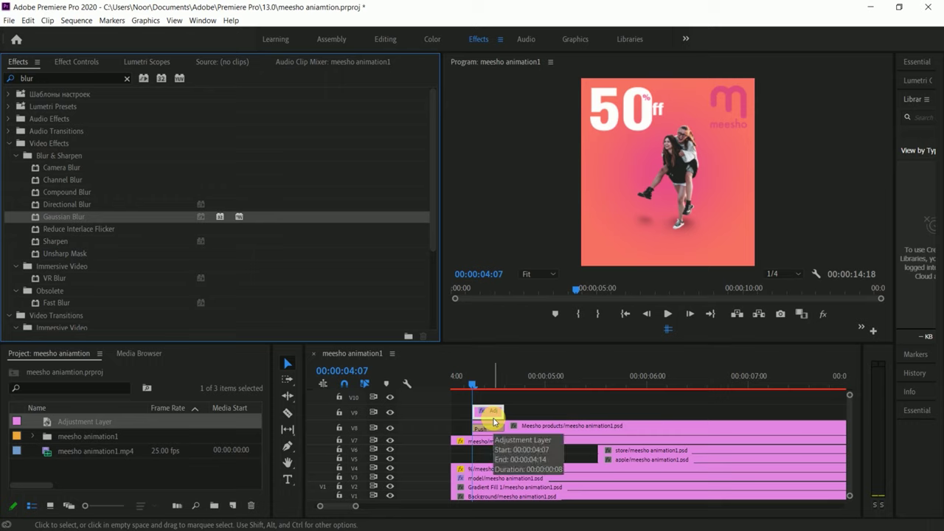
key(space)
drag(506, 381, 476, 401)
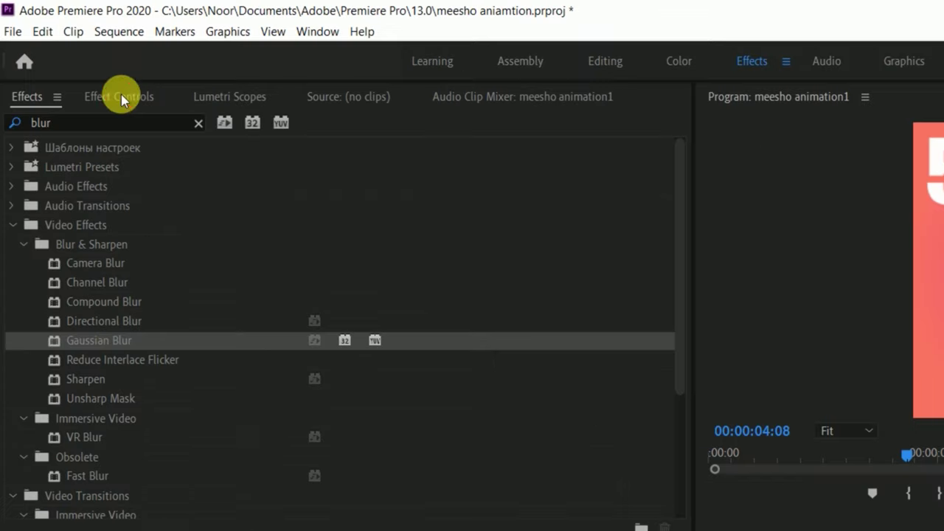
click(77, 61)
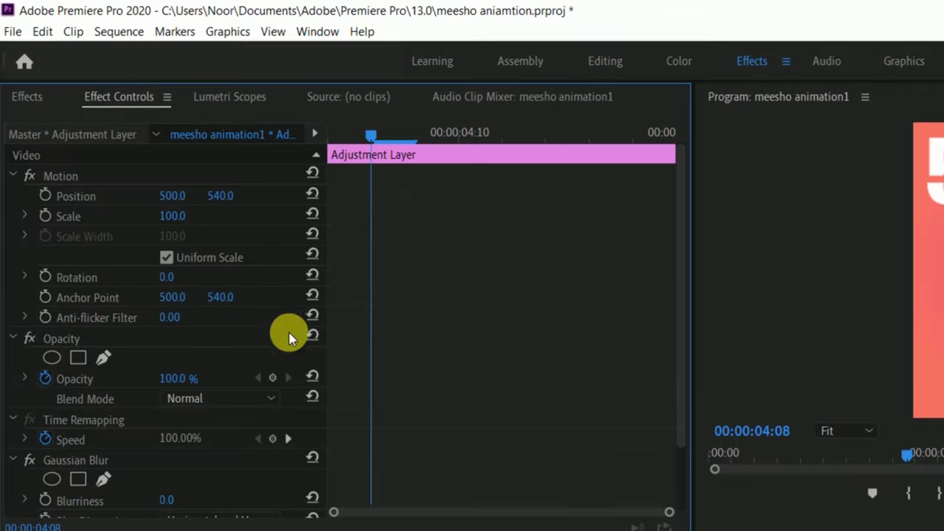
Step: Add a Blurriness keyframe of 0 at 00:00:04:14
scroll(161, 309, down, 2)
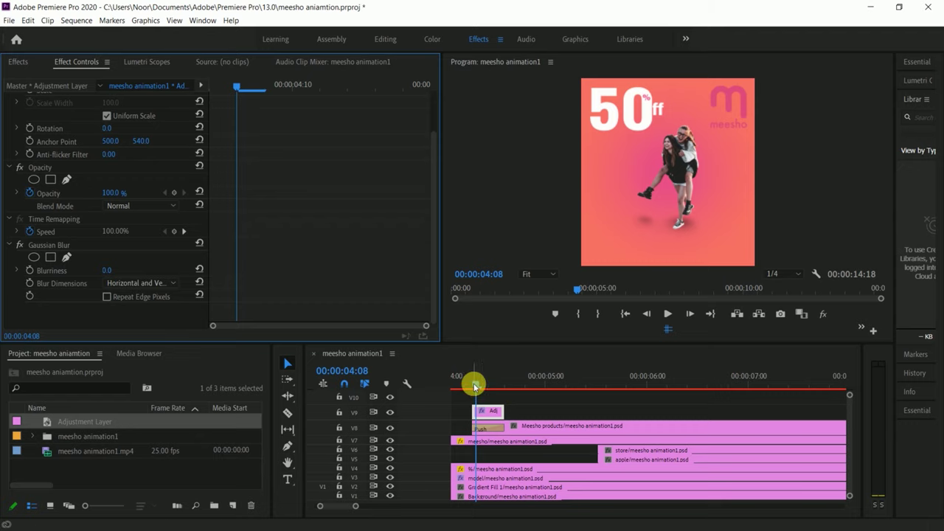
drag(474, 385, 500, 387)
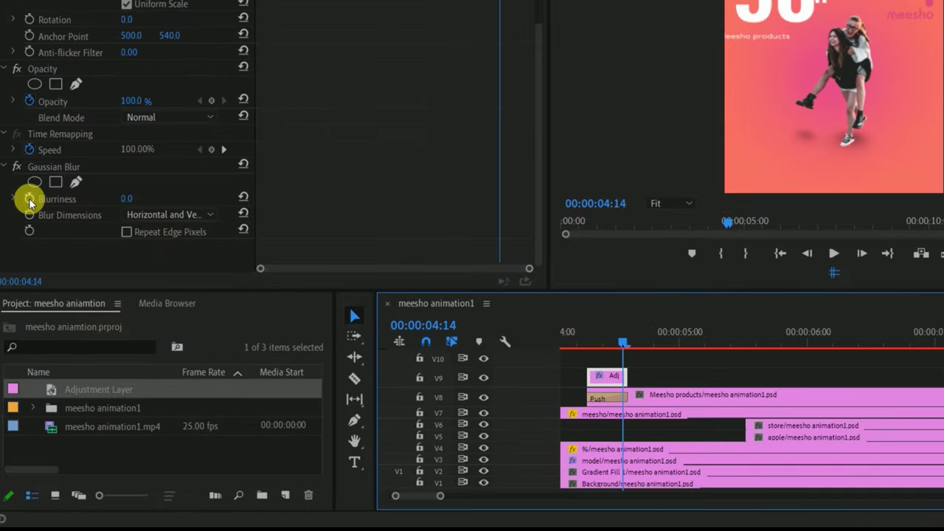
click(30, 199)
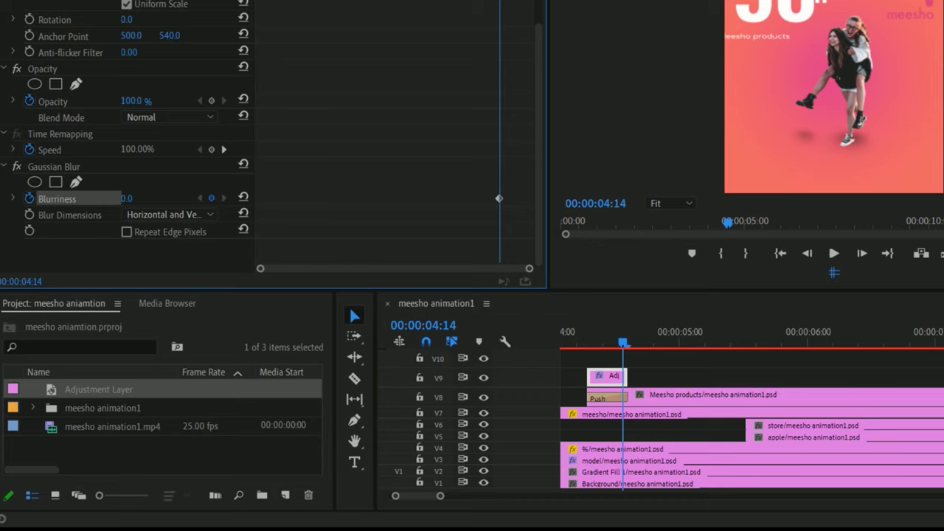
Step: Set Blurriness to 100 at the adjustment layer's start and play back the blur
drag(499, 1, 231, 2)
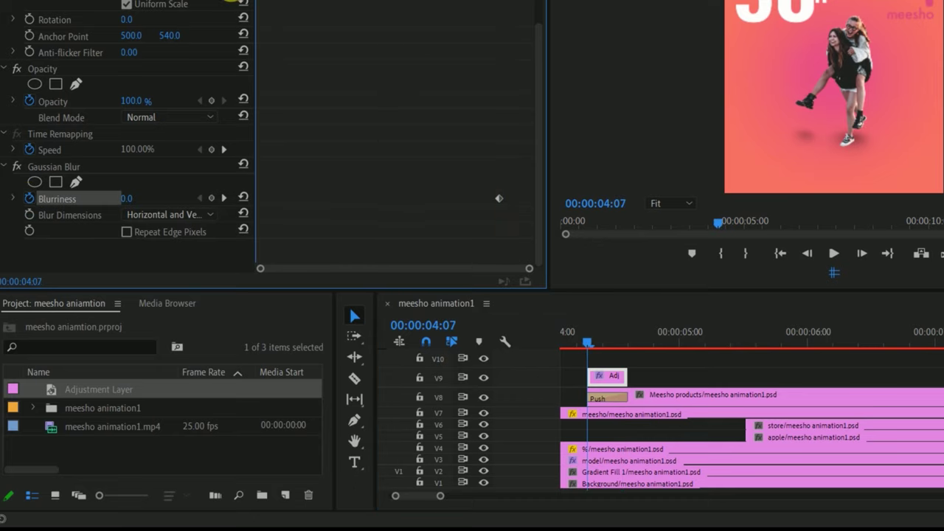
click(127, 198)
text(25)
key(Return)
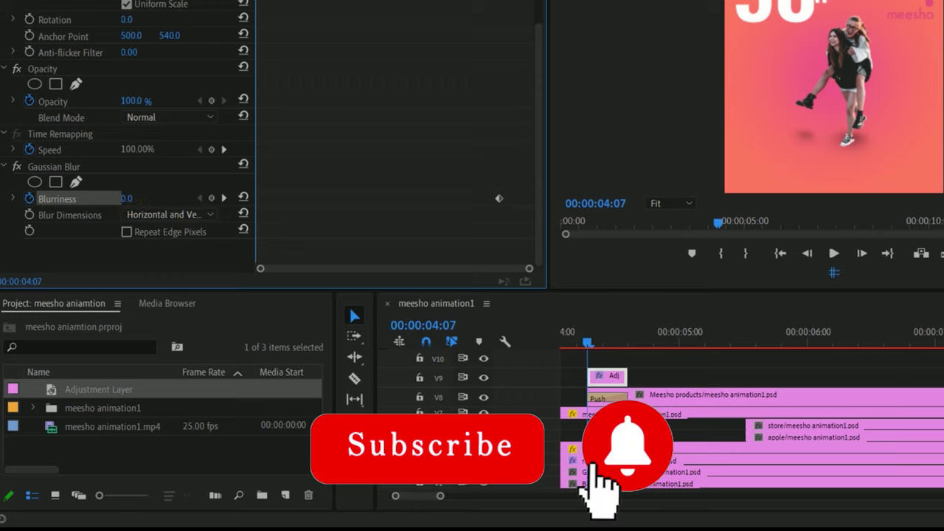
text(311)
key(Return)
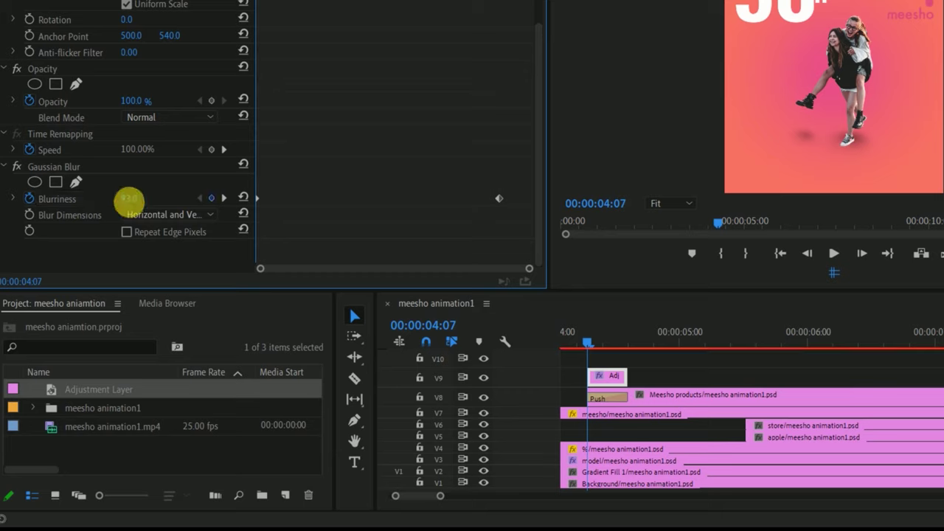
click(144, 199)
text(100)
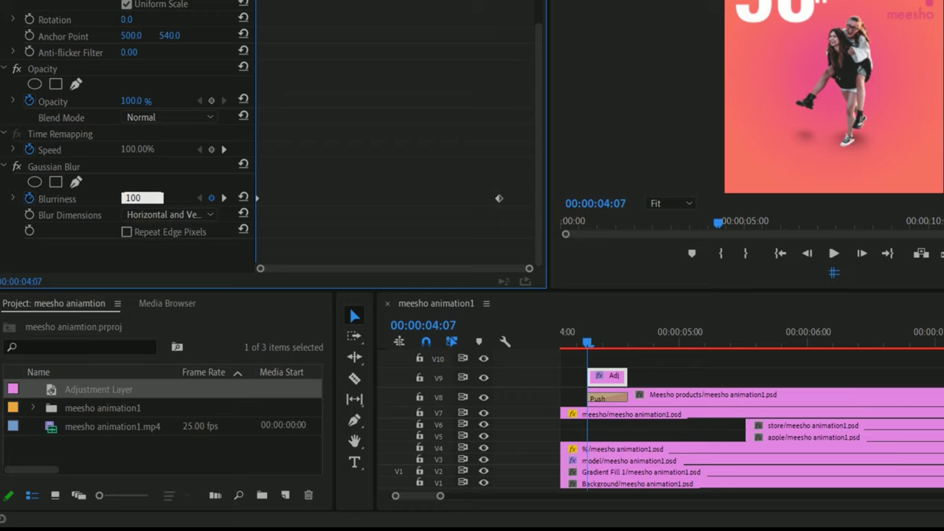
key(Return)
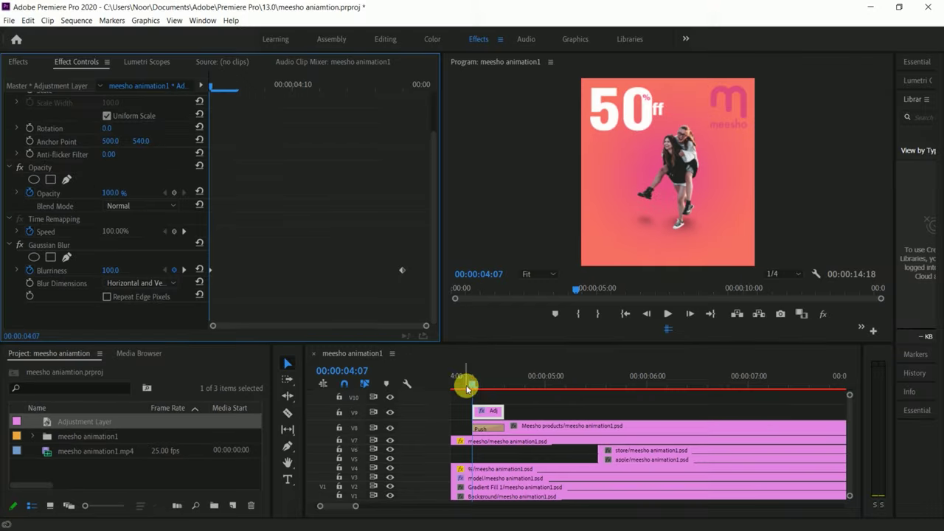
drag(467, 388, 460, 388)
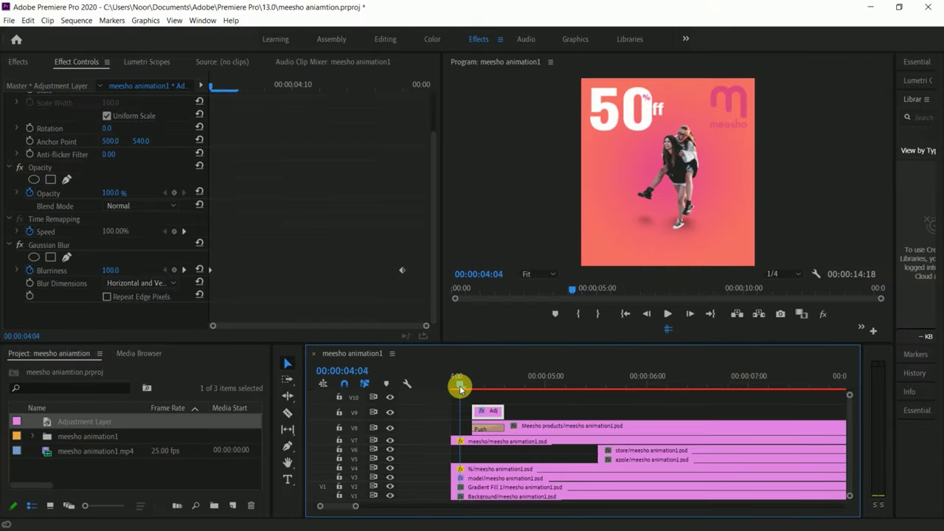
key(space)
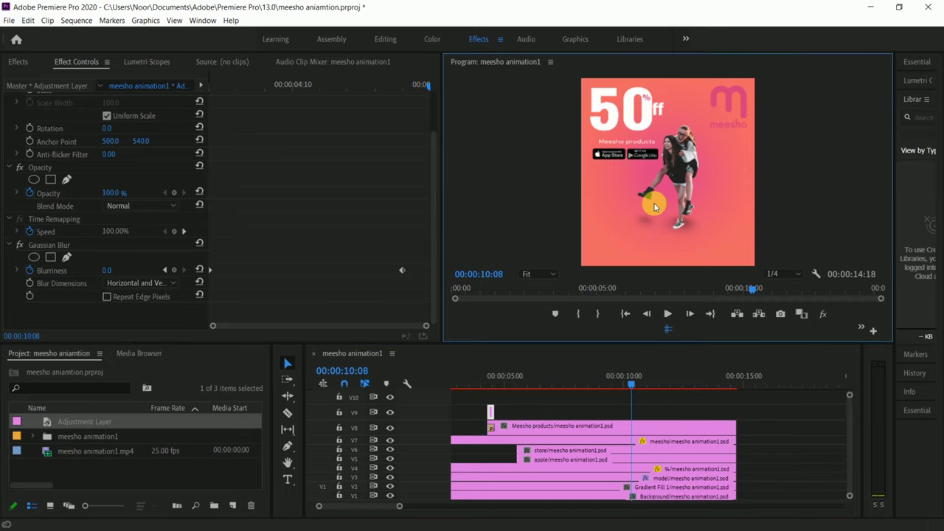
Step: Maximize the Program monitor, preview from the start at Full resolution, then return to 1/4
key(grave)
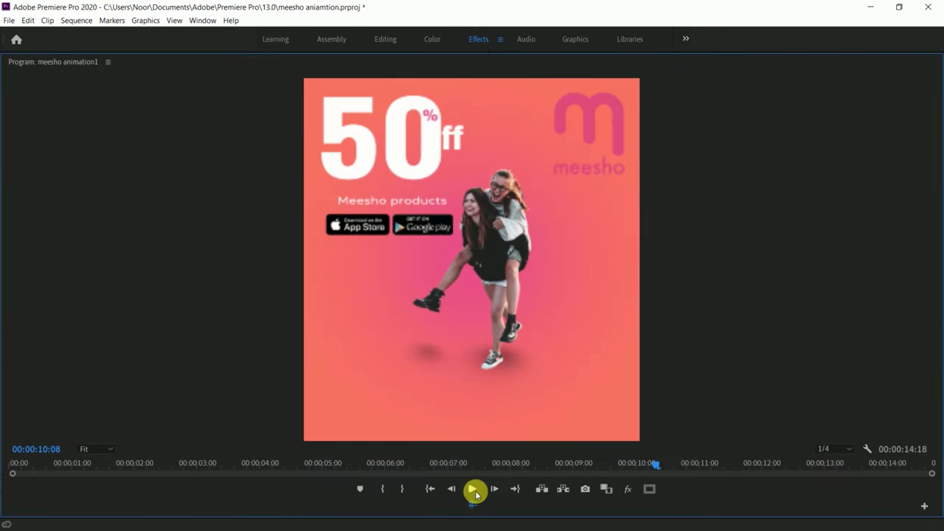
click(853, 450)
click(847, 461)
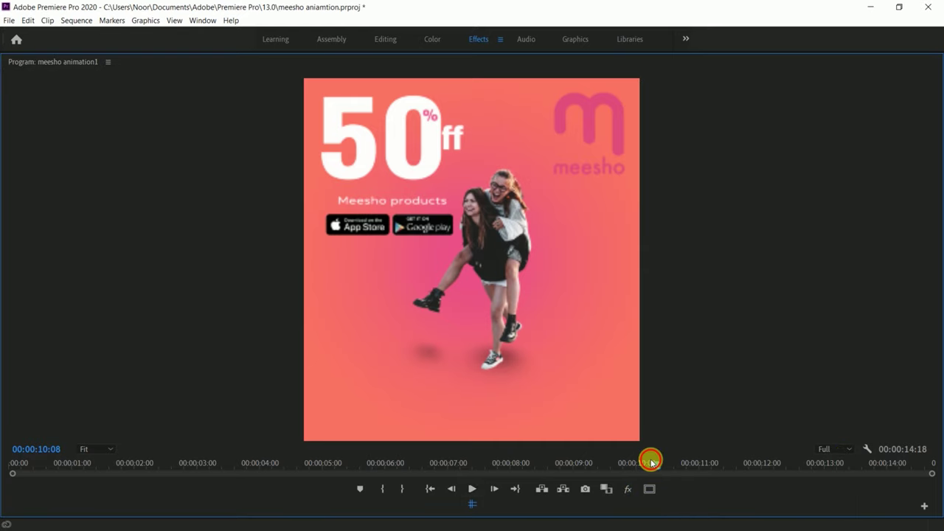
drag(652, 461, 13, 463)
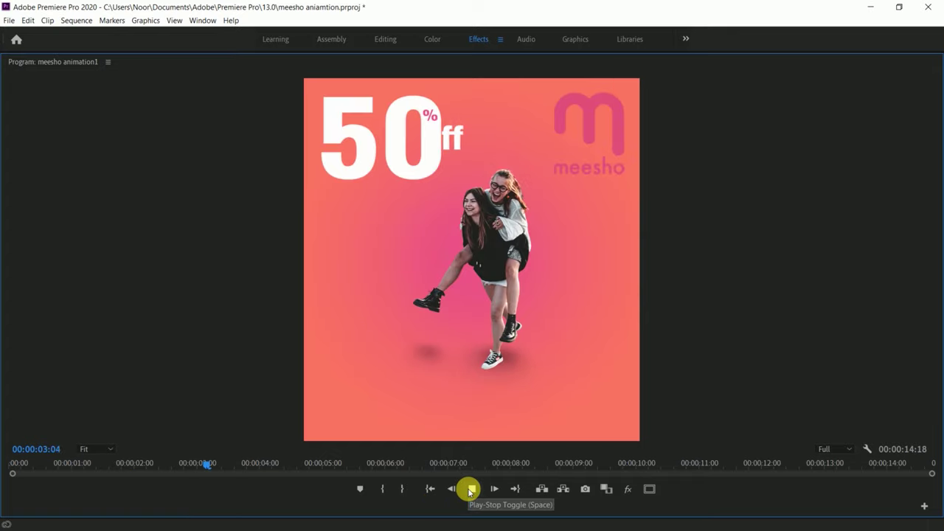
click(834, 449)
click(838, 481)
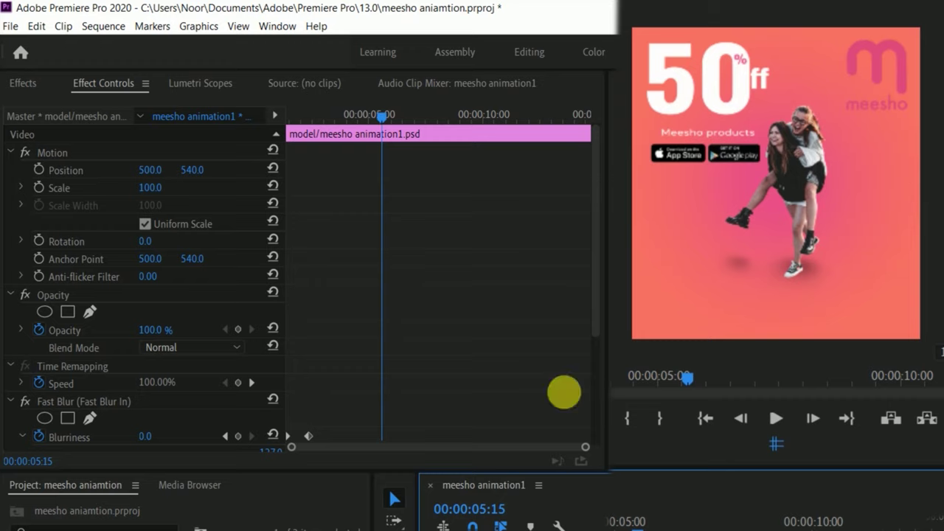
Step: Keyframe the model's Position and Scale at 05:15, then set Scale 120 and X 520 near 09:21
click(39, 188)
click(38, 170)
drag(382, 115, 588, 124)
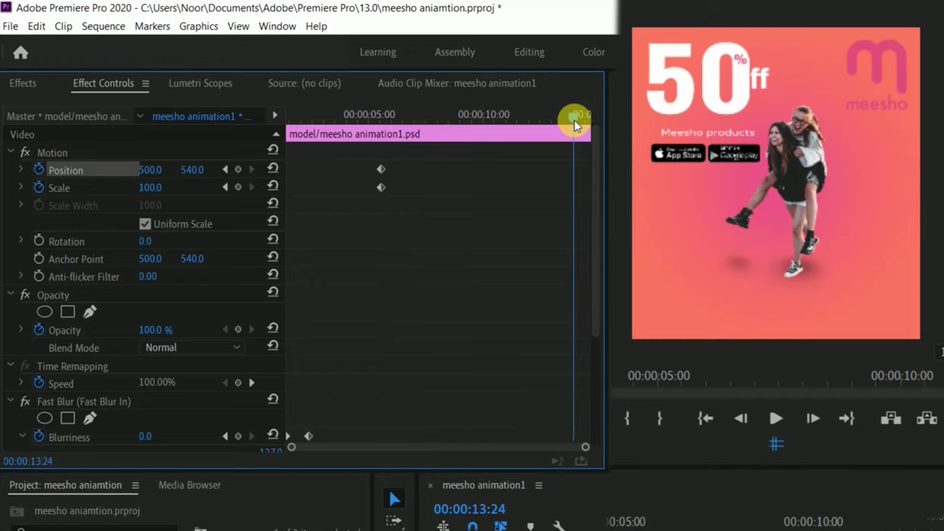
drag(543, 138, 481, 197)
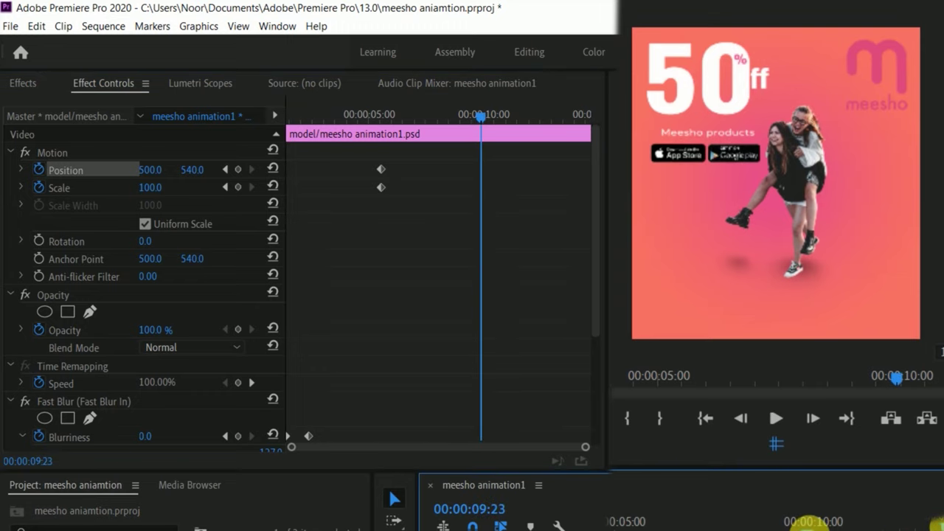
click(160, 188)
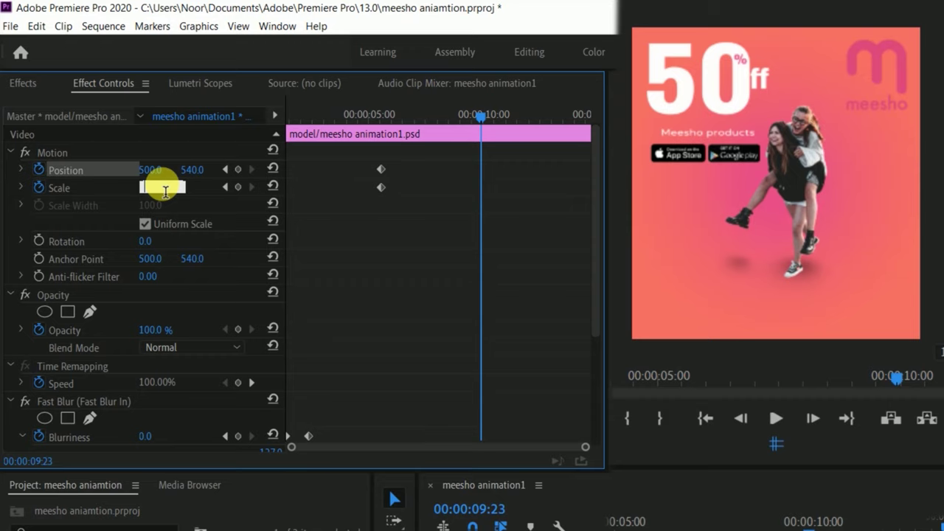
text(120.0)
click(150, 170)
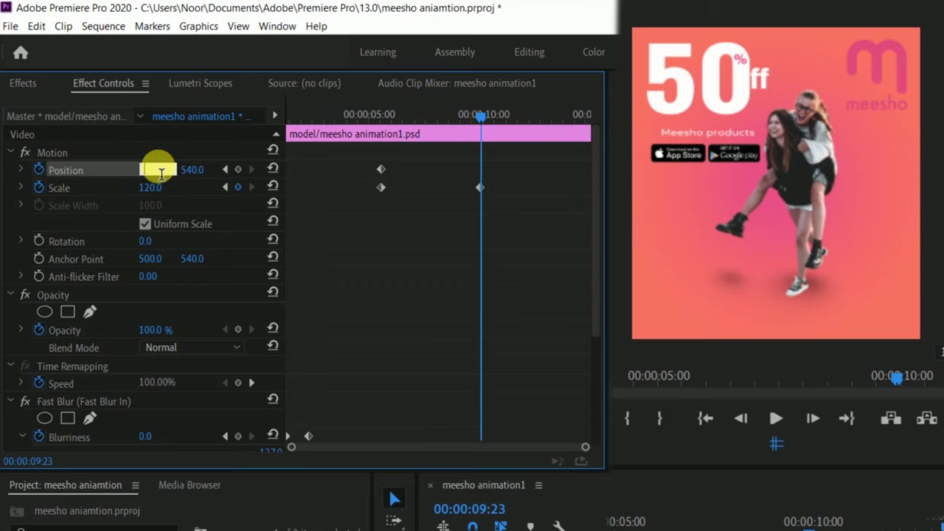
text(520.0)
key(Return)
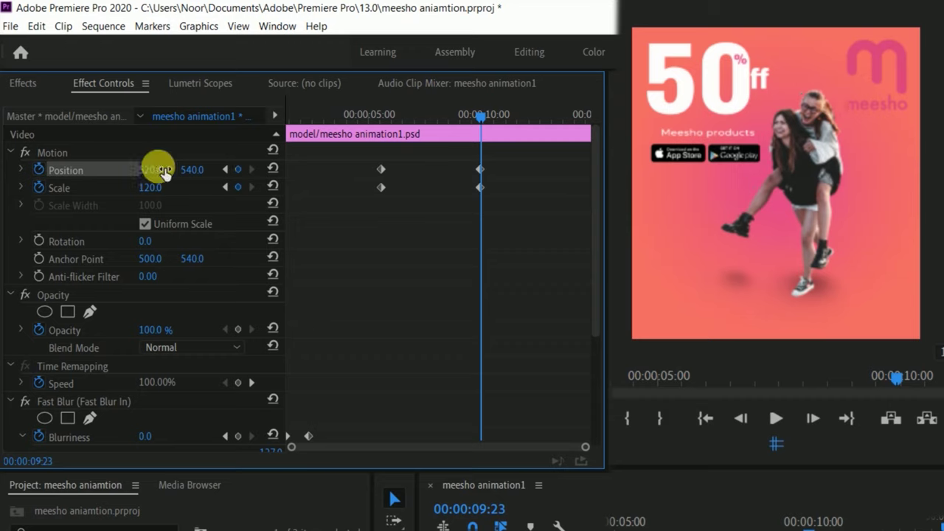
Step: Preview the model zoom and drag its end keyframes later in time
drag(474, 116, 324, 143)
key(space)
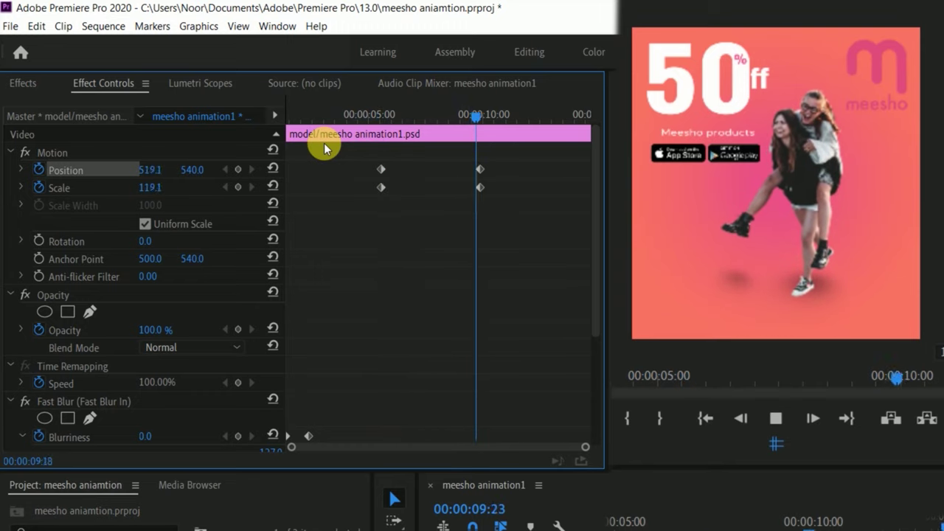
key(space)
drag(480, 187, 563, 186)
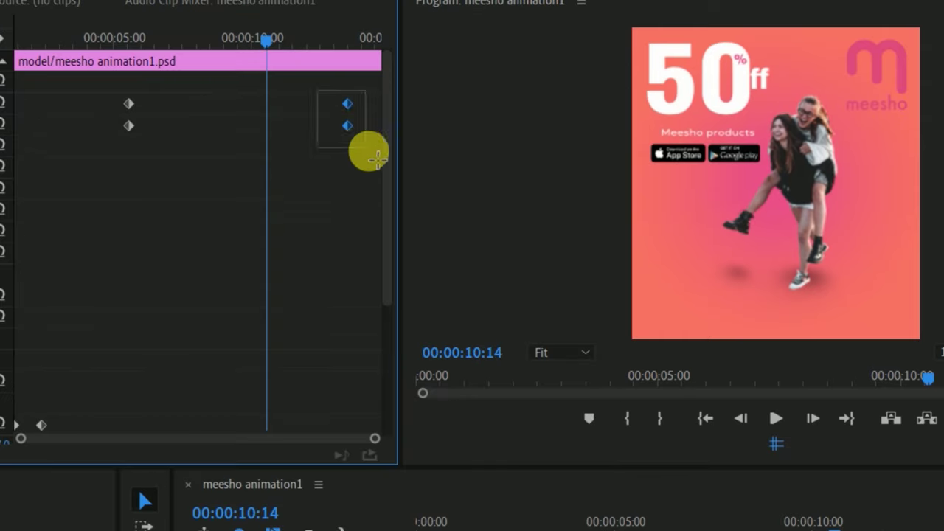
Step: Give the end zoom keyframes Ease In and the start keyframes Ease Out, then preview
drag(317, 92, 369, 152)
right_click(350, 127)
click(609, 351)
drag(99, 95, 133, 131)
right_click(131, 129)
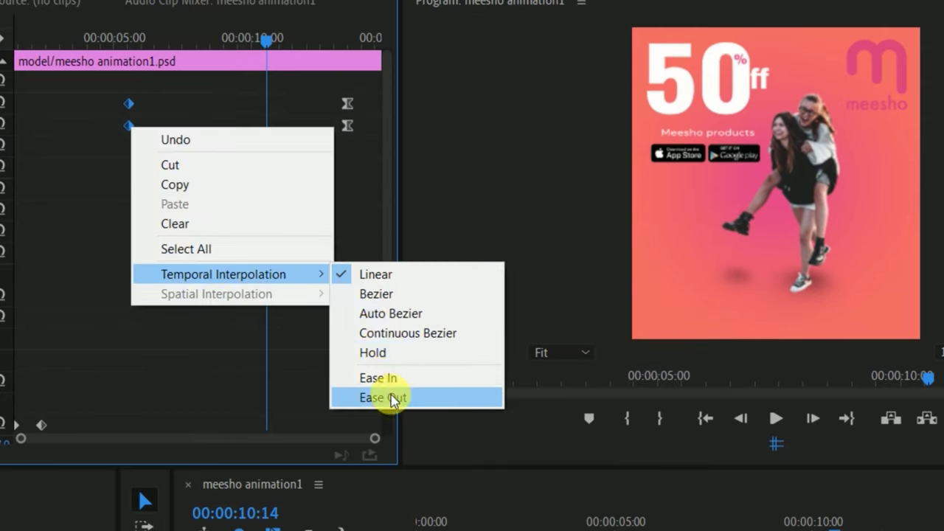
click(394, 396)
drag(267, 35, 65, 74)
key(space)
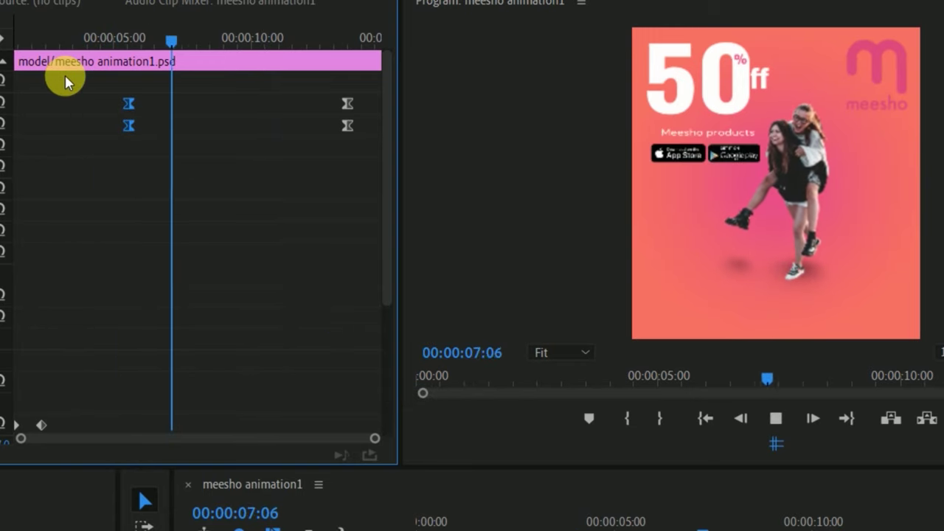
key(space)
Step: Shift the end keyframes slightly later and the start keyframes slightly earlier, then replay the zoom
mouse_move(550, 203)
mouse_down()
mouse_move(572, 159)
mouse_move(583, 169)
mouse_up()
click(382, 112)
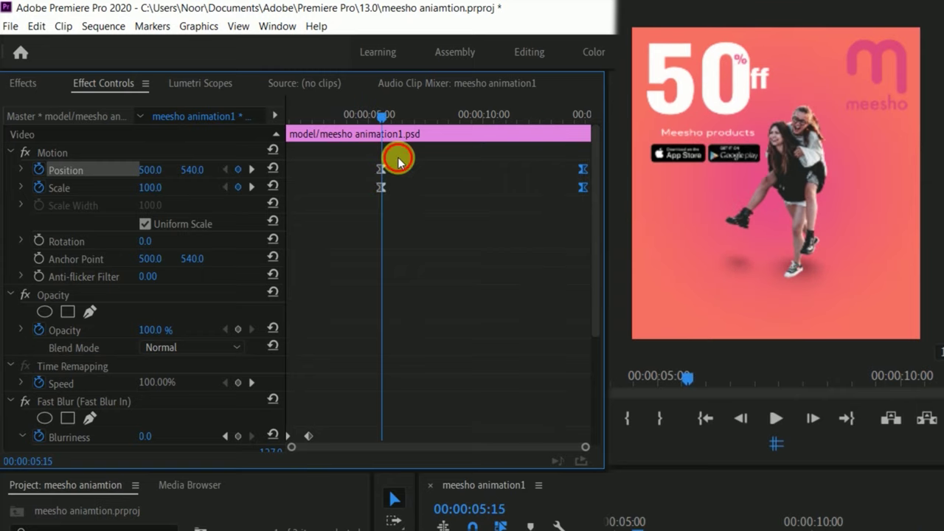
click(383, 187)
drag(389, 188, 382, 189)
click(372, 117)
key(space)
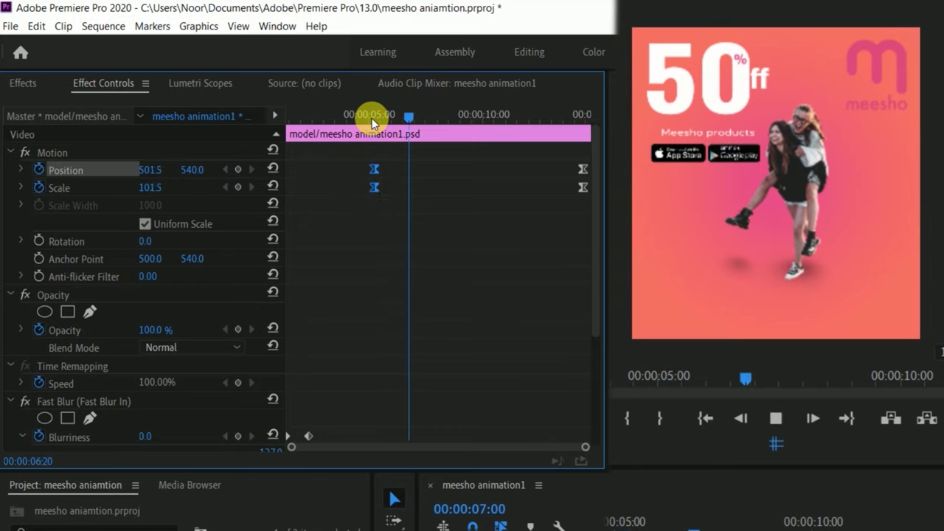